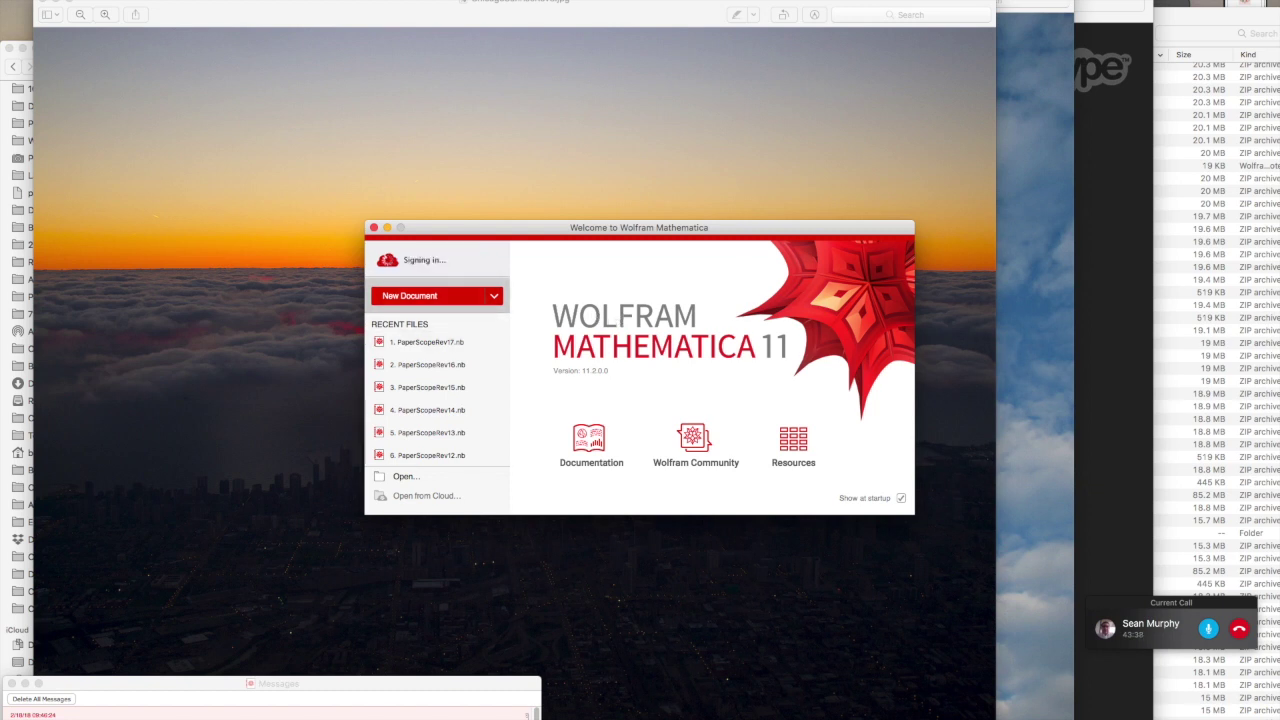
# Launch the Optica GUI through Help > Start Optica > Use Optica GUI.
pyautogui.press('shift+super+slash')
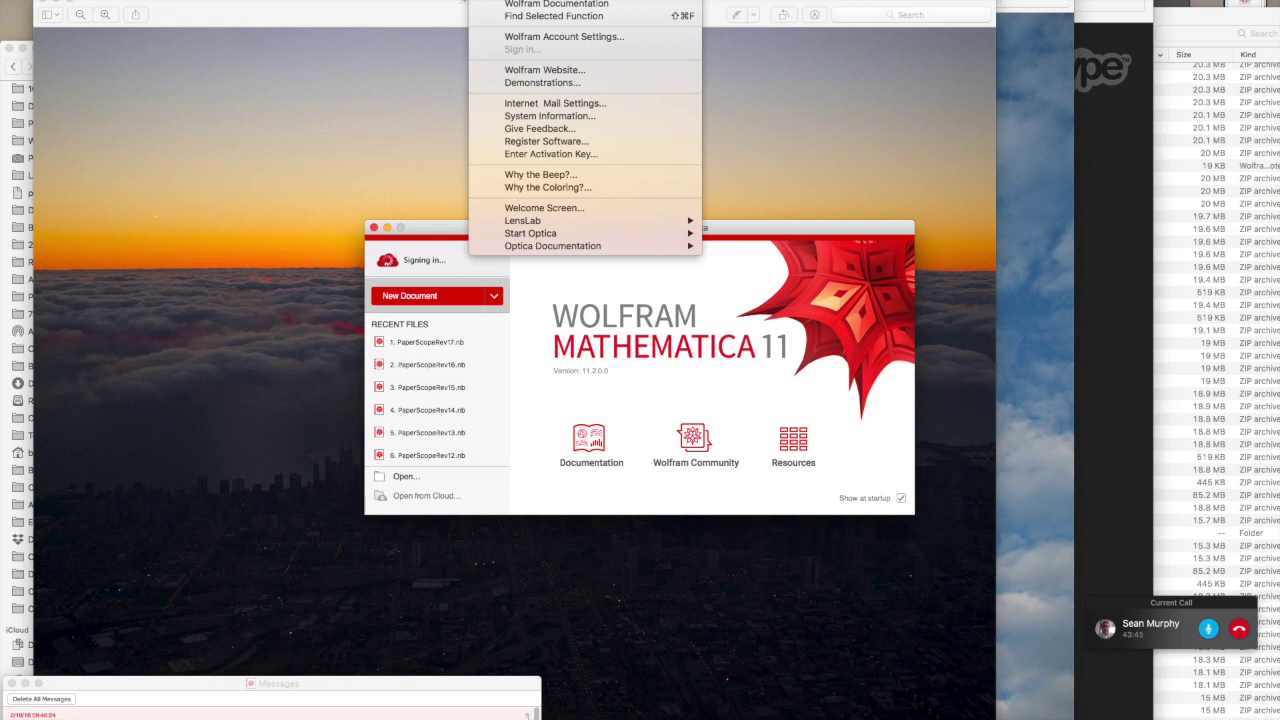
pyautogui.moveTo(518, 232)
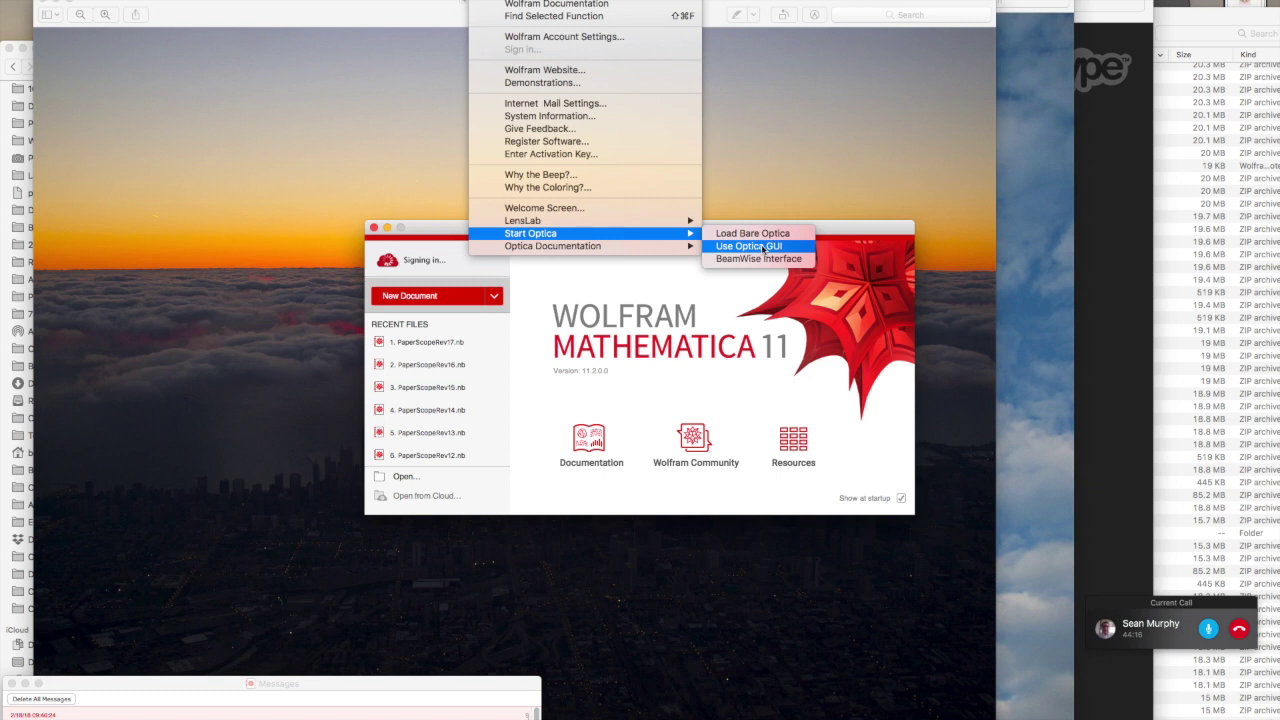
pyautogui.click(763, 247)
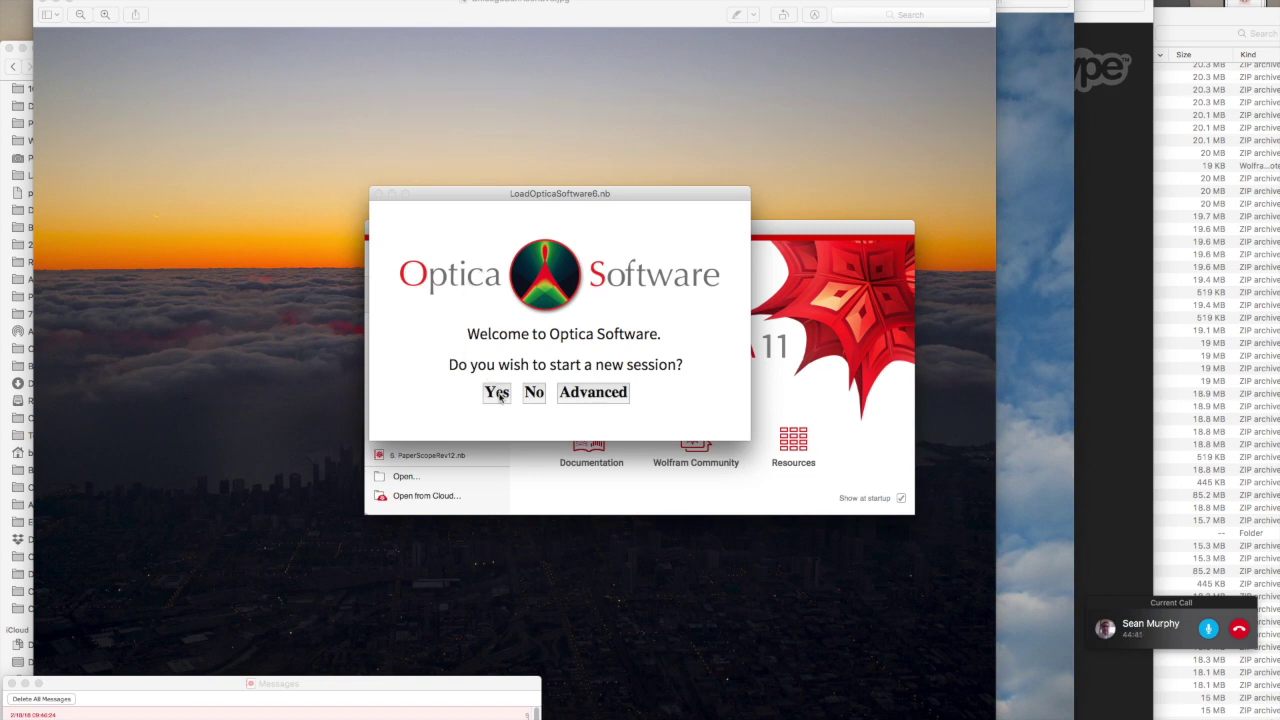
# Answer Yes in the Optica welcome to load the empty mysystem1 design menu.
pyautogui.click(498, 394)
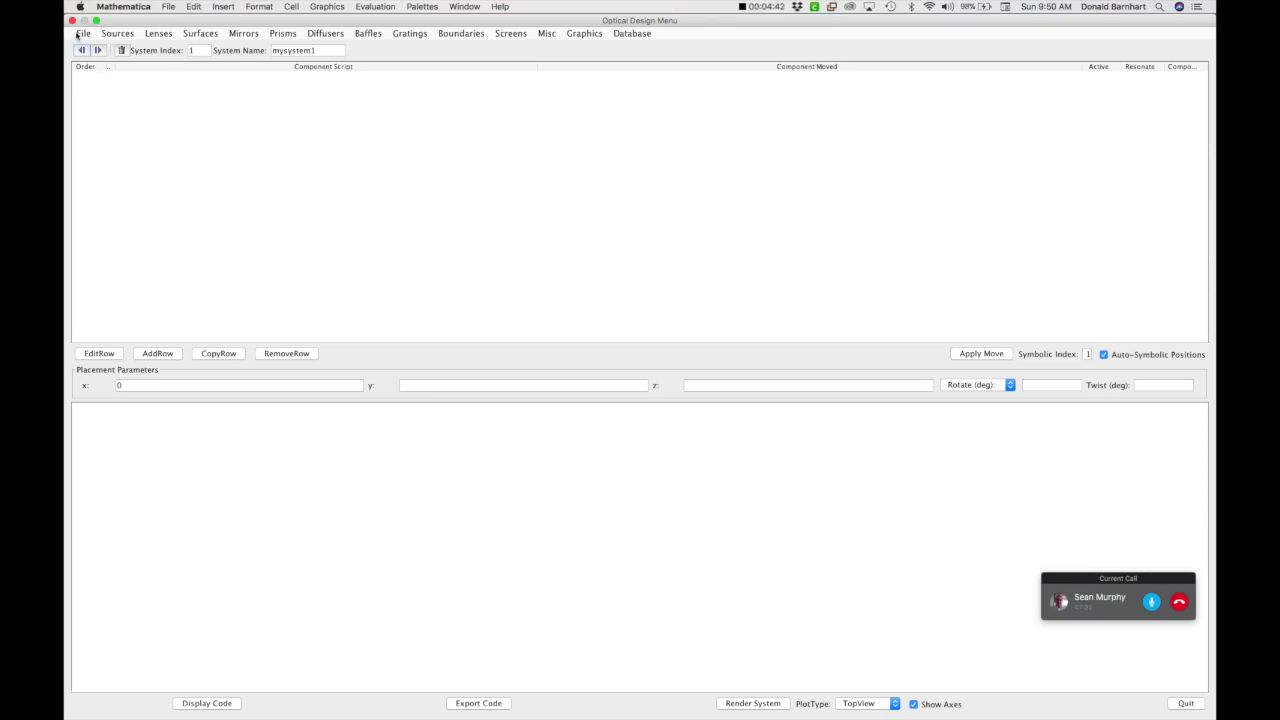
# Choose WedgeOfRays from the Sources menu to open its Light Source Menu.
pyautogui.click(117, 34)
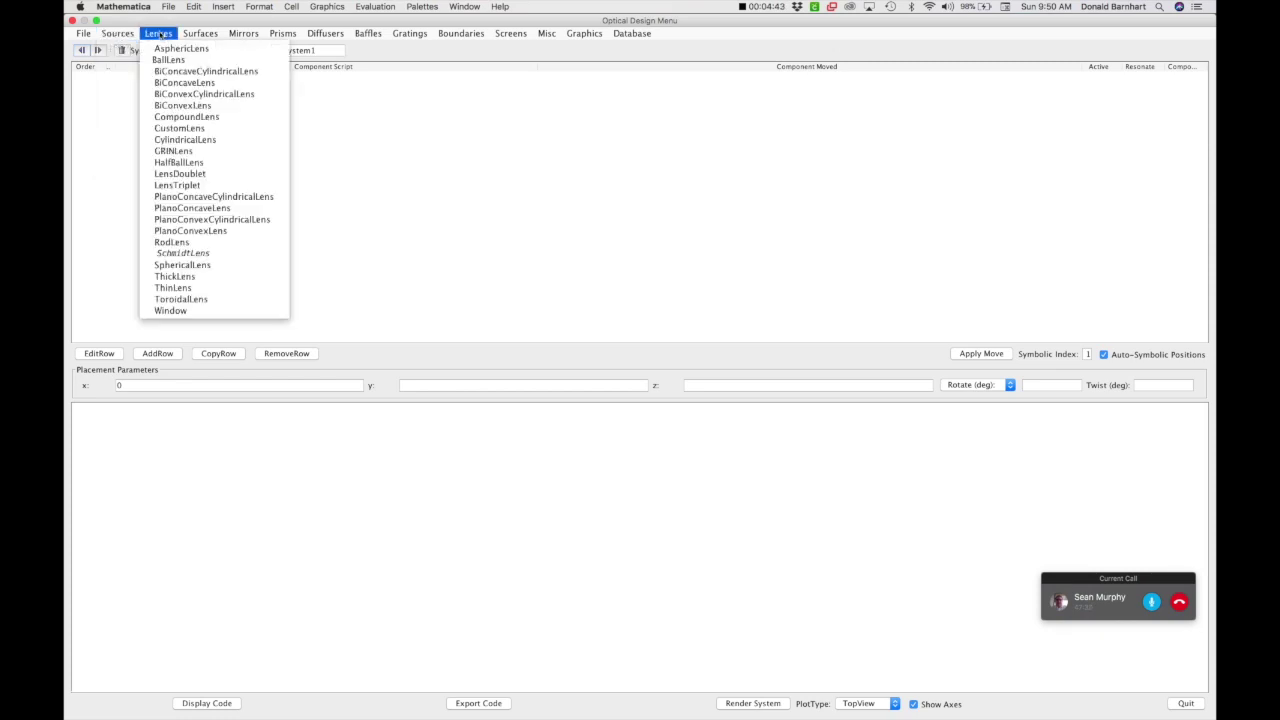
pyautogui.moveTo(199, 37)
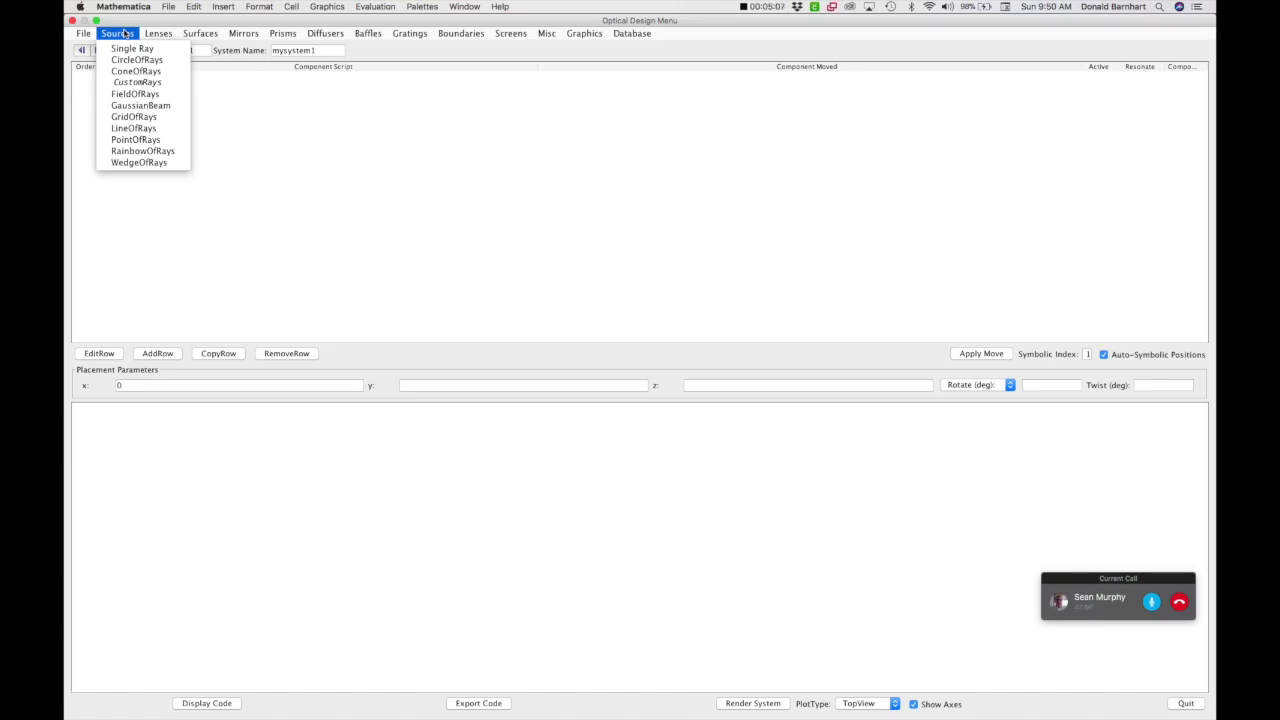
pyautogui.click(131, 163)
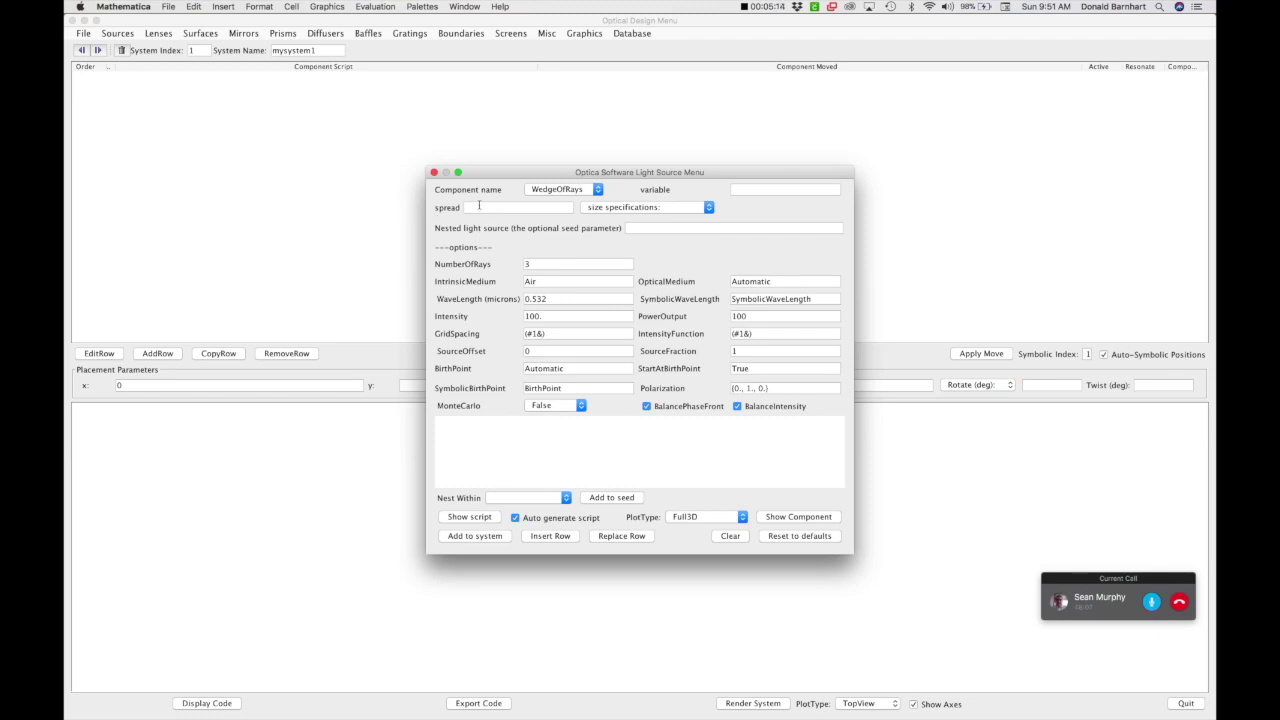
# Set the wedge source's spread to 30 and NumberOfRays to 11, then add it to the system.
pyautogui.click(479, 207)
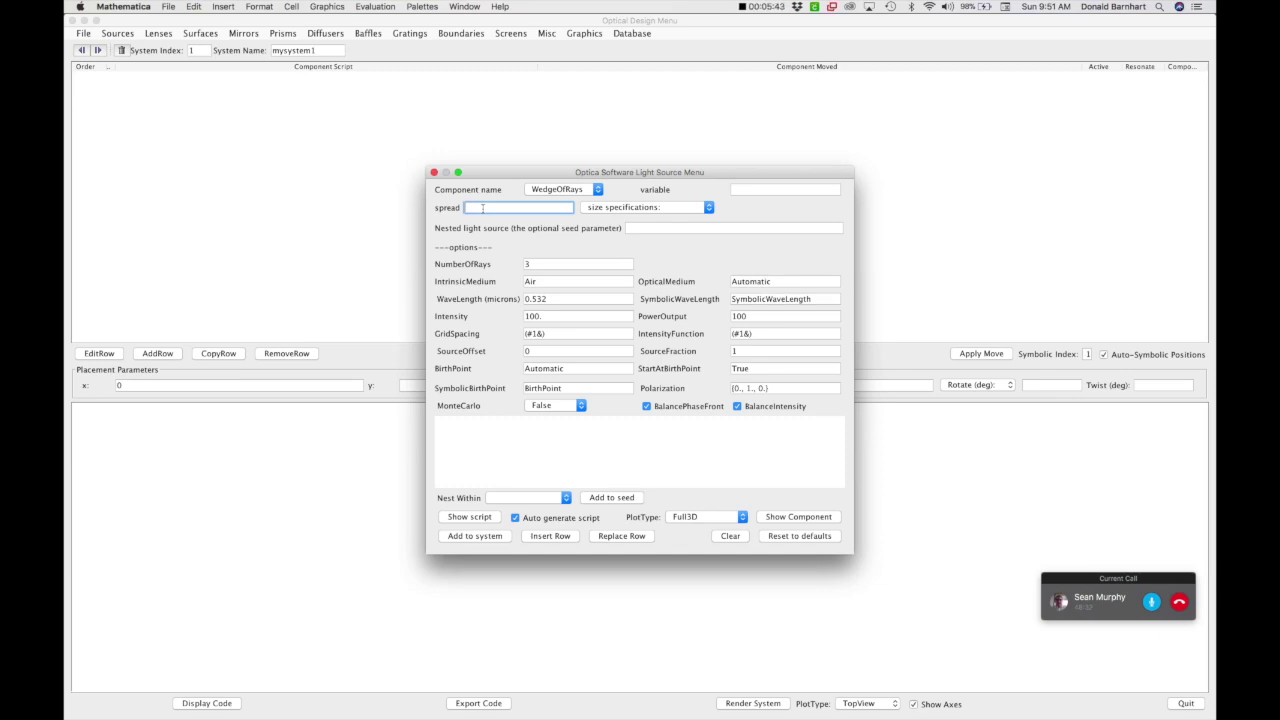
pyautogui.write('30')
pyautogui.doubleClick(531, 264)
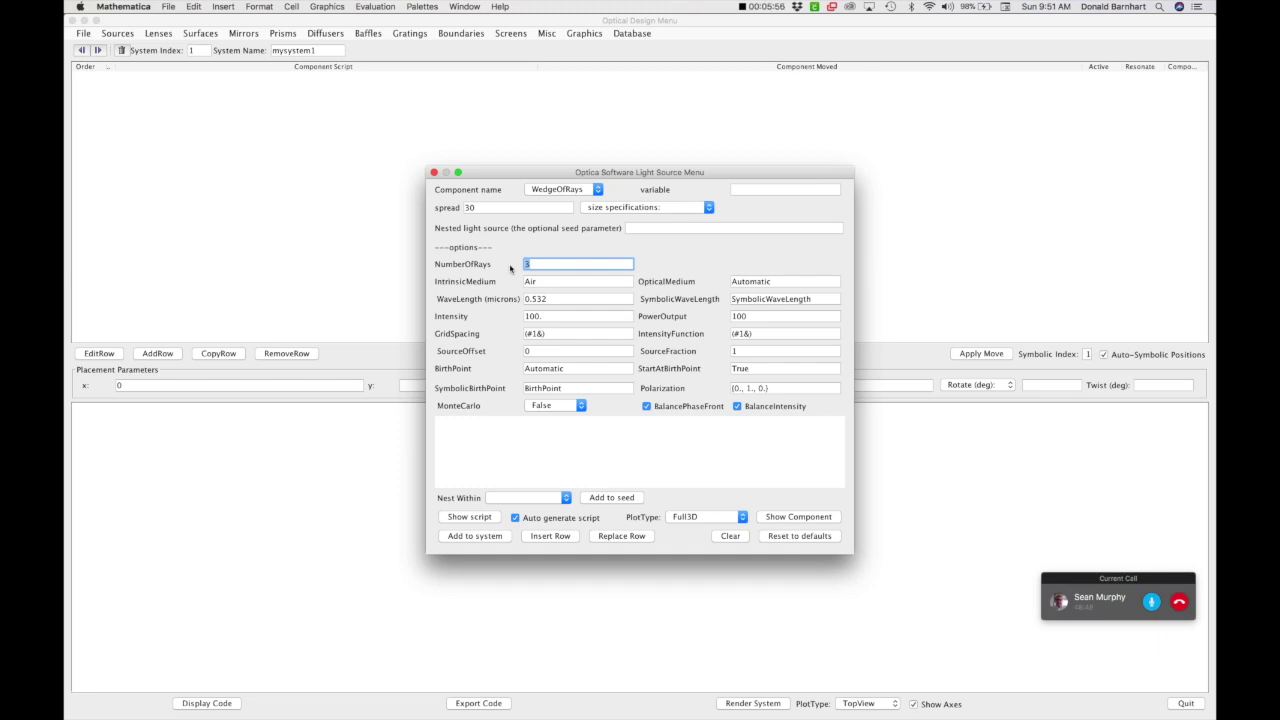
pyautogui.write('11')
pyautogui.click(474, 537)
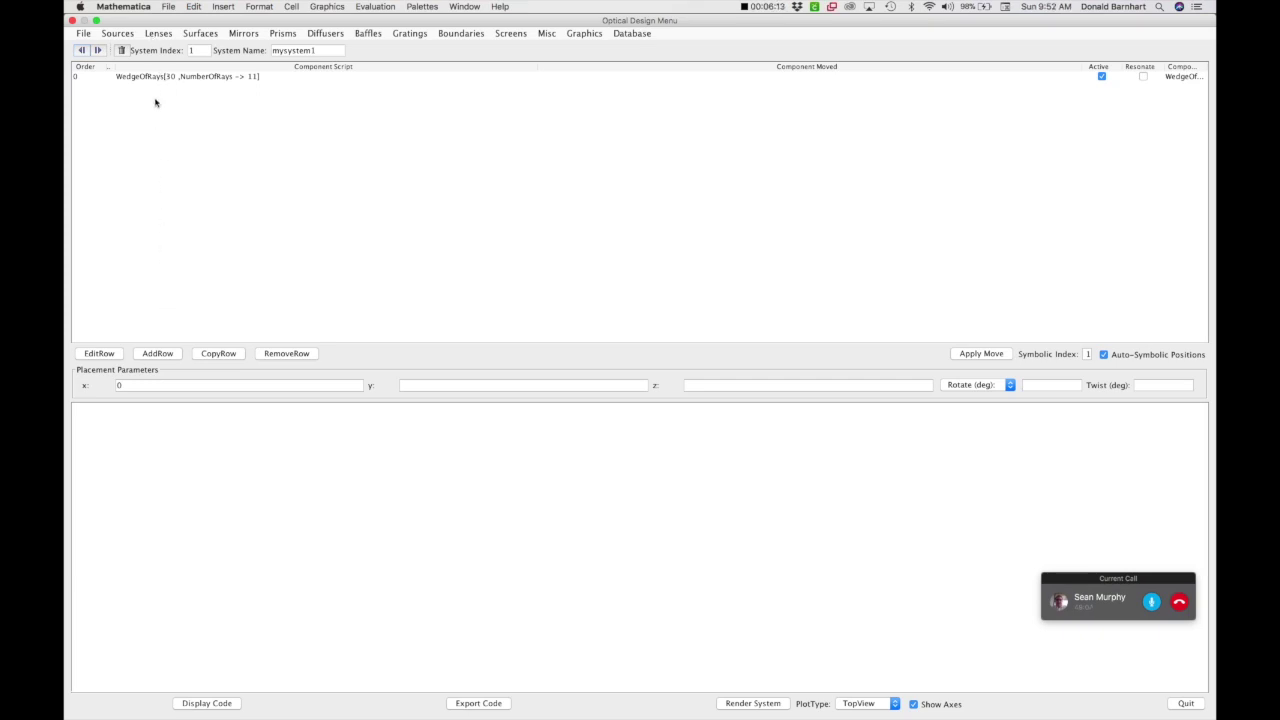
pyautogui.click(155, 33)
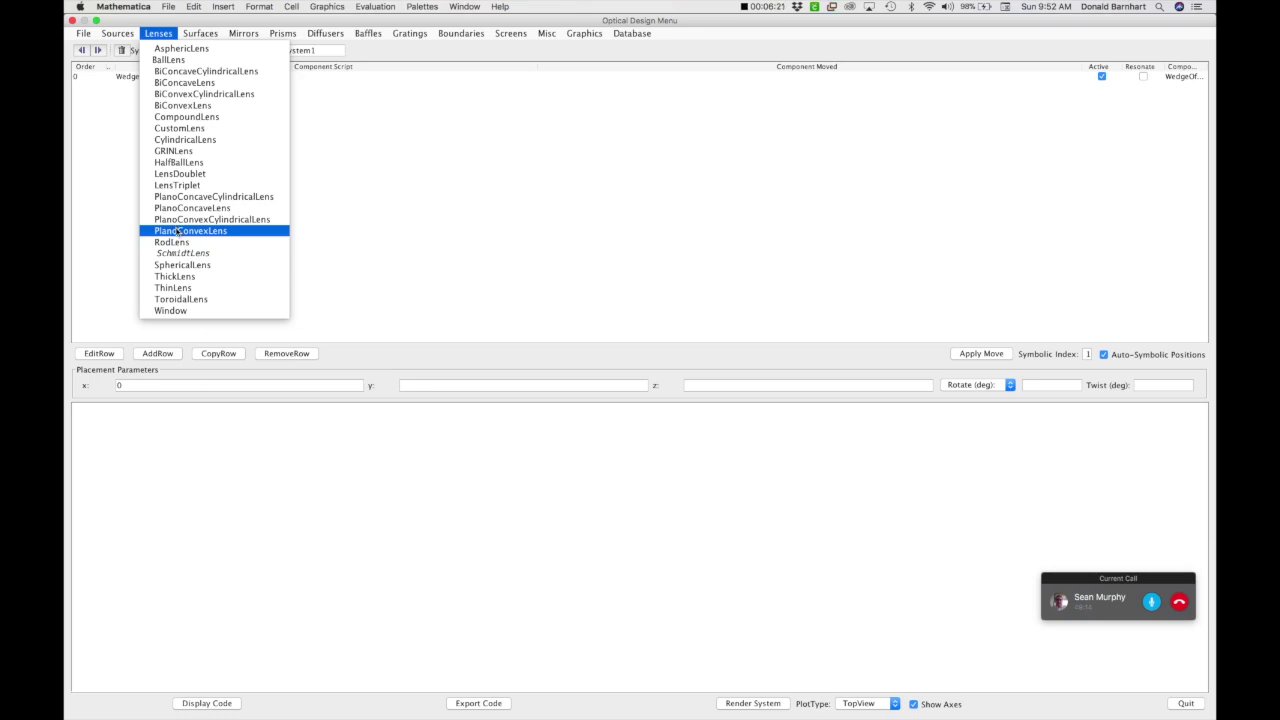
# Add a PlanoConvexLens with focal length 100, aperture 50 and thickness 10.
pyautogui.click(178, 231)
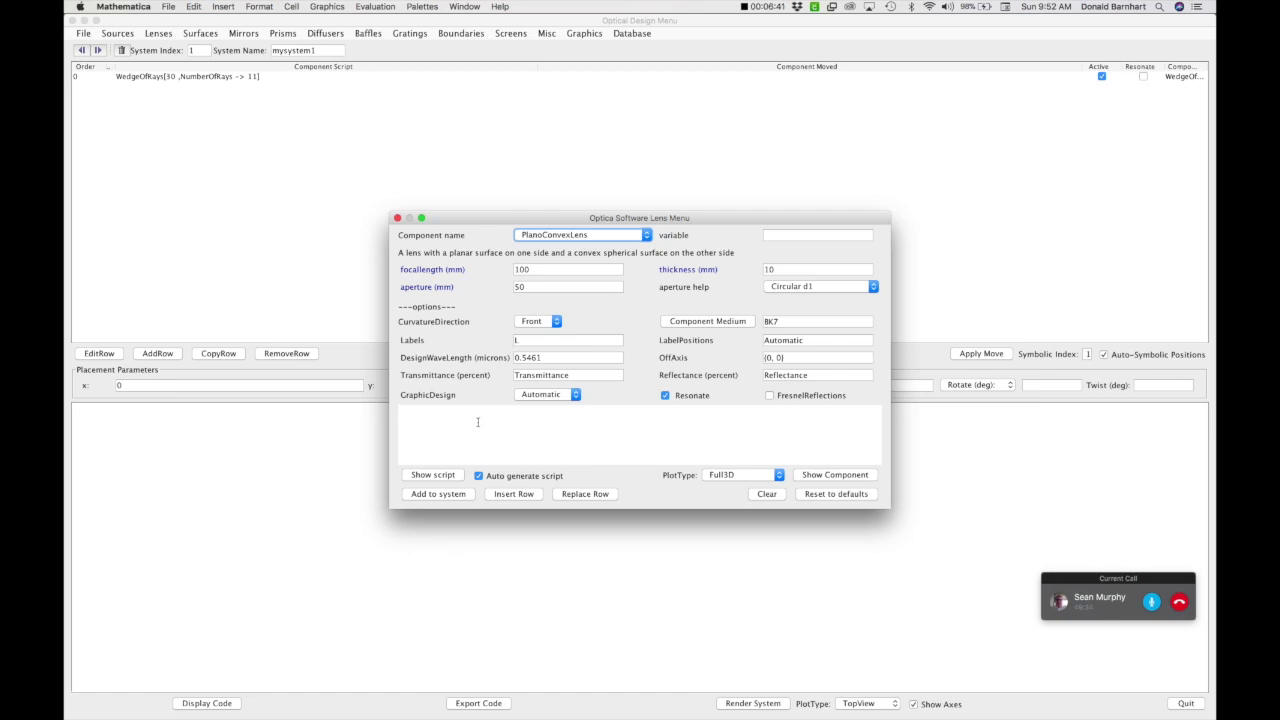
pyautogui.click(439, 494)
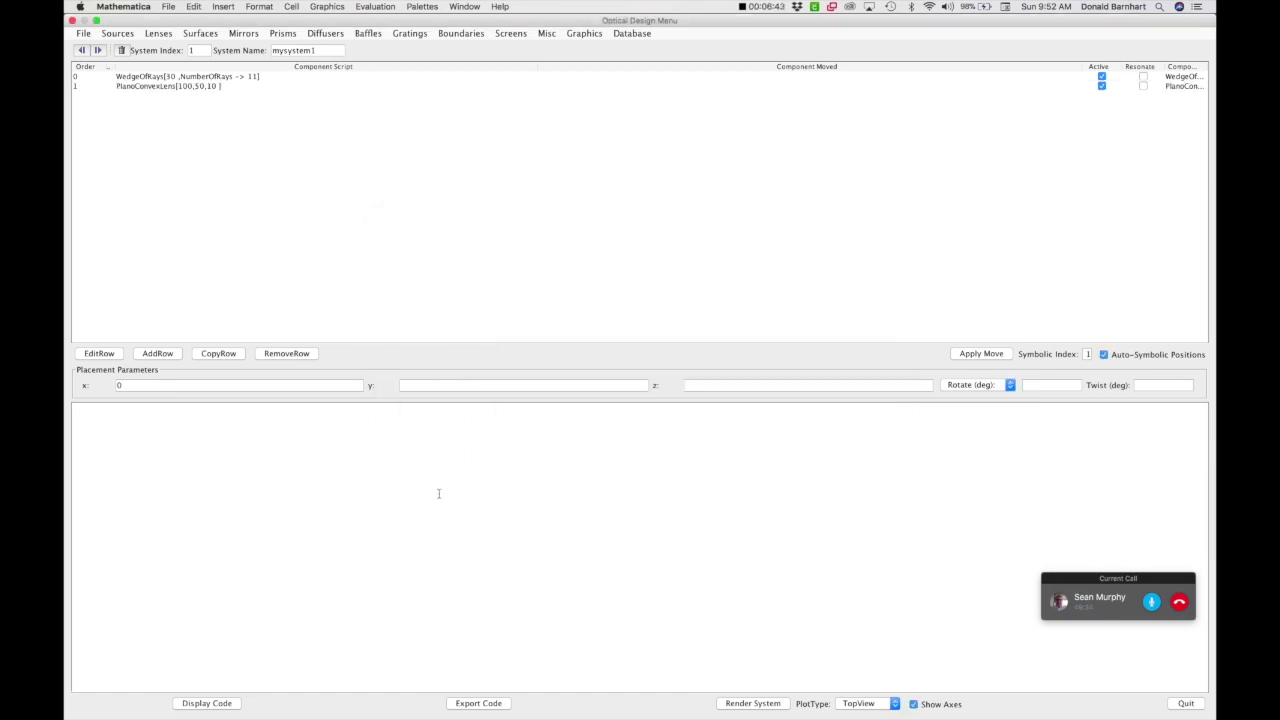
# Add a Boundary with the default cube side of 200 as the third component.
pyautogui.click(459, 36)
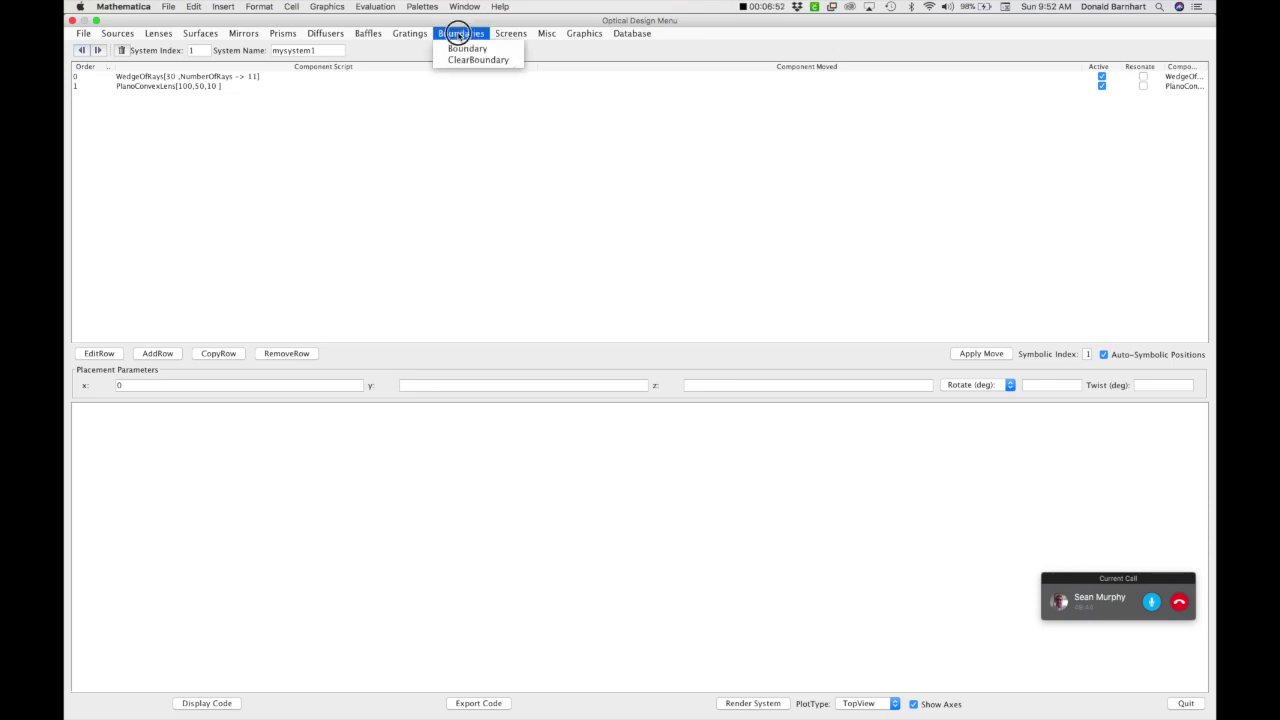
pyautogui.click(466, 48)
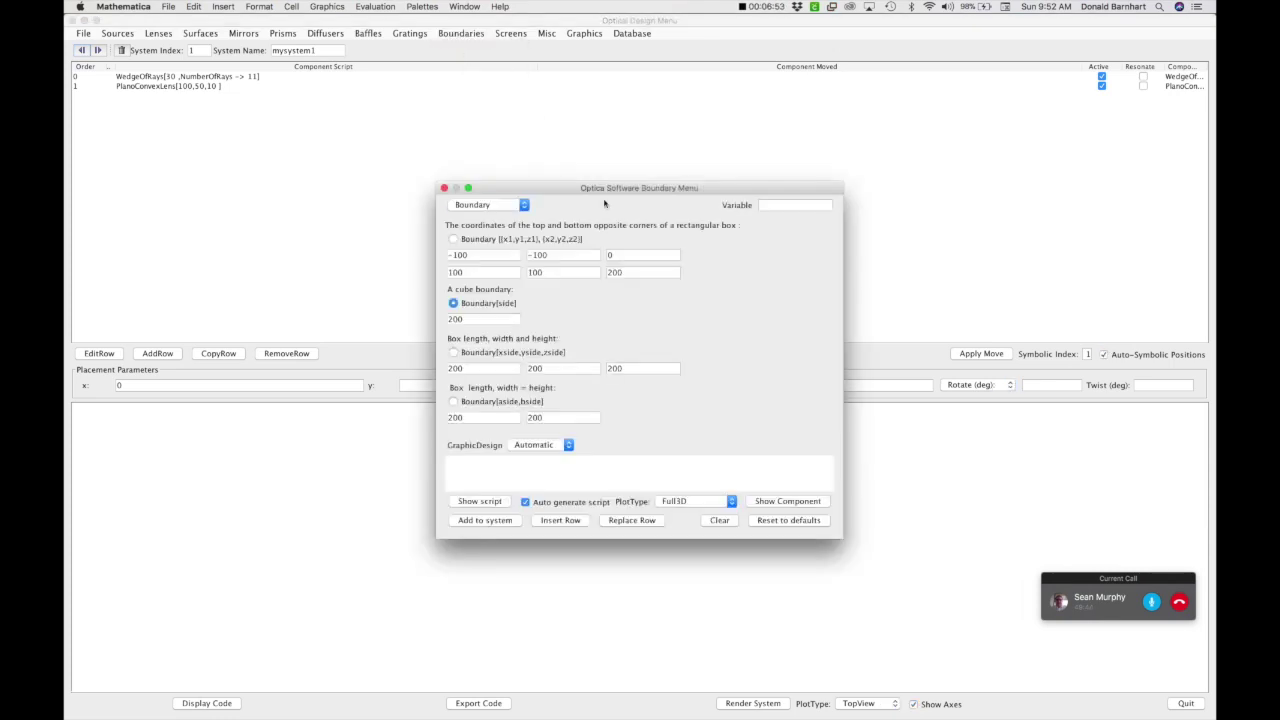
pyautogui.click(477, 521)
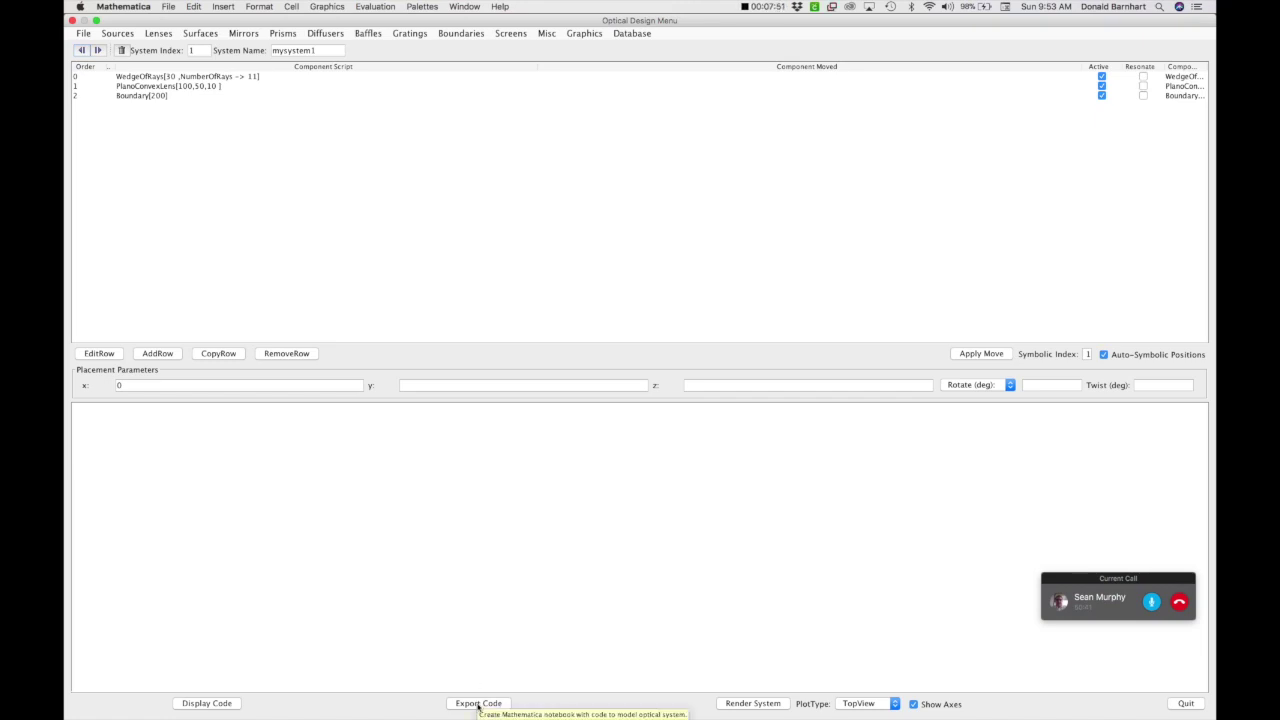
# Export the wedge, lens and boundary system as ManipulateSystem code and click into that cell.
pyautogui.click(478, 704)
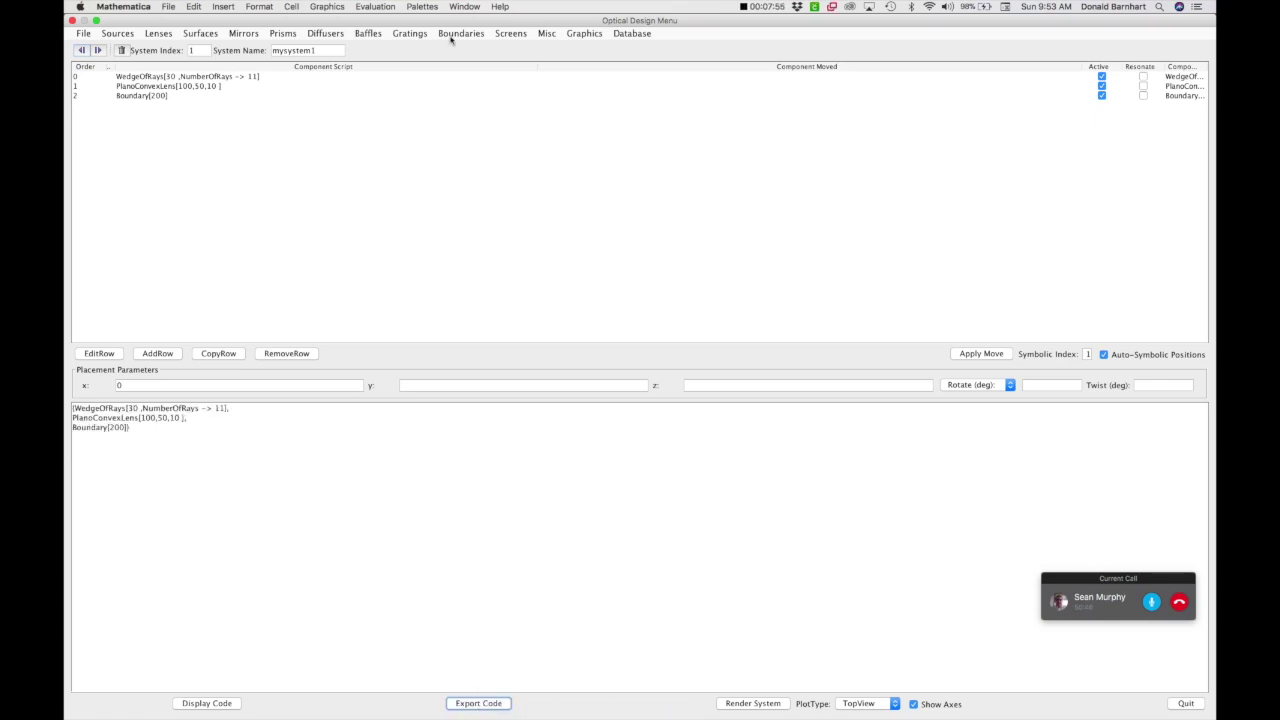
pyautogui.click(464, 6)
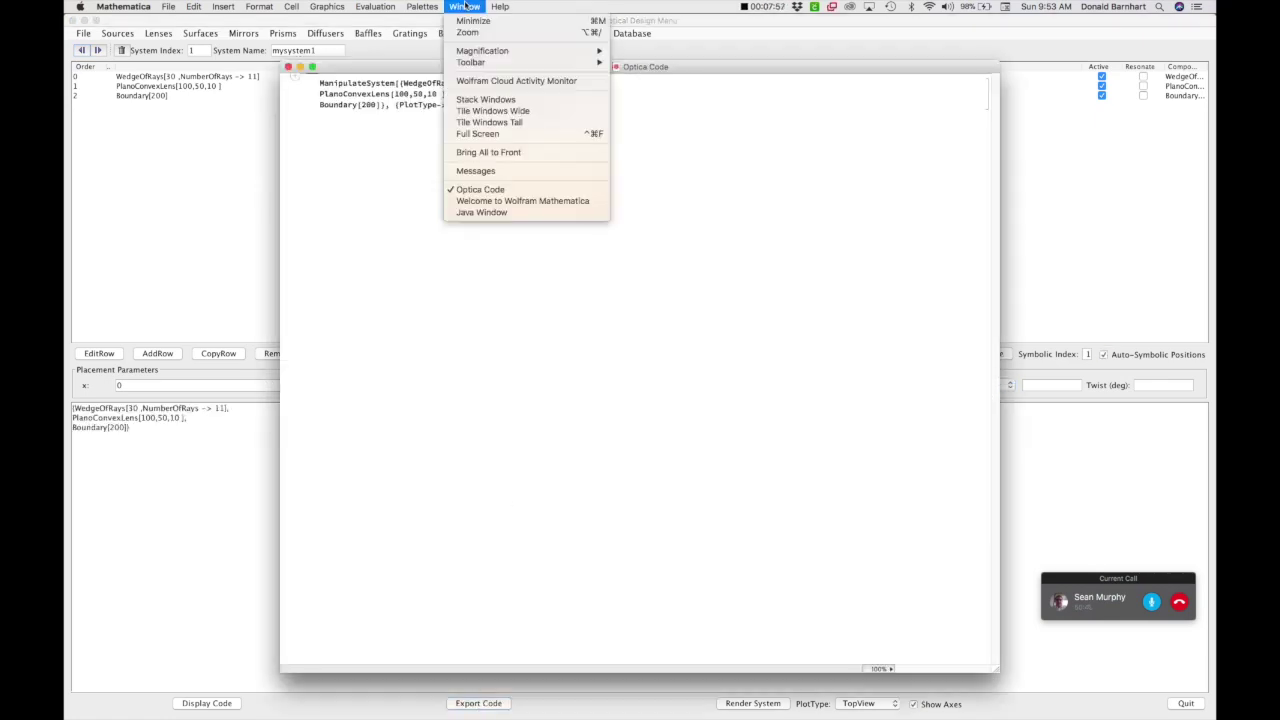
pyautogui.click(346, 217)
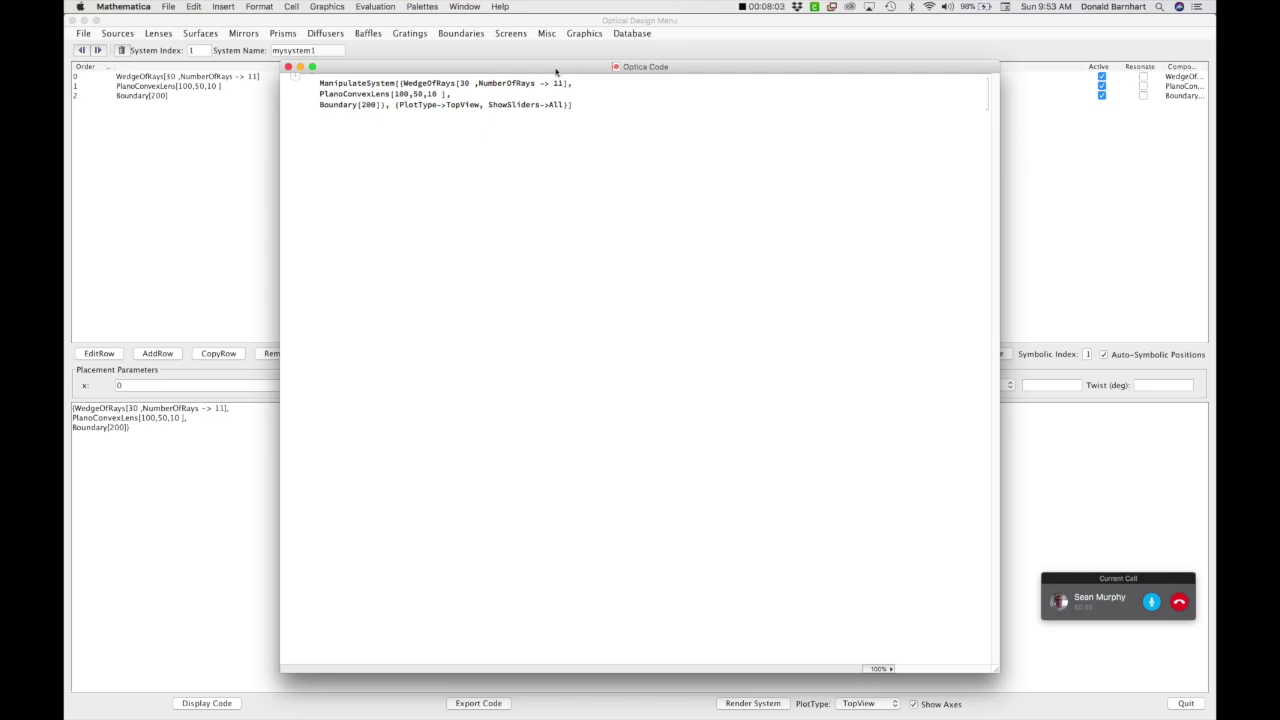
pyautogui.click(545, 104)
pyautogui.moveTo(545, 104); pyautogui.dragTo(320, 70)
pyautogui.click(330, 145)
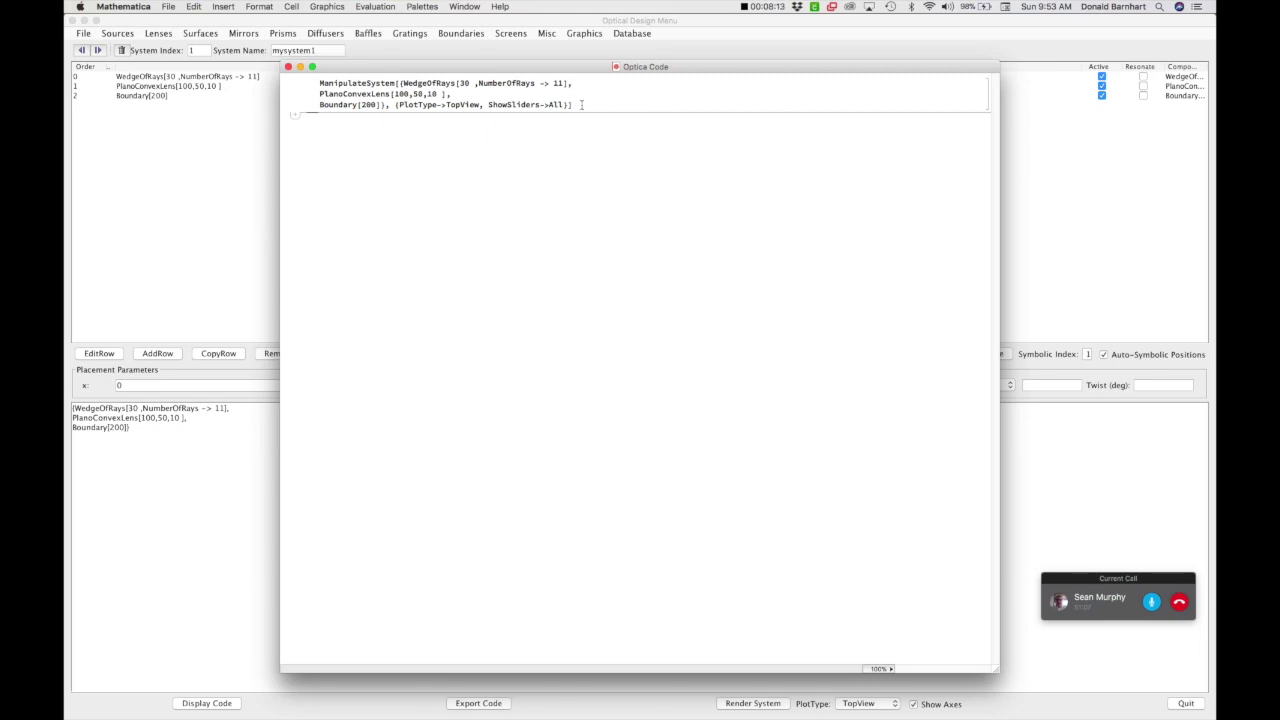
# Evaluate the ManipulateSystem code to render the interactive TopView plot.
pyautogui.click(581, 104)
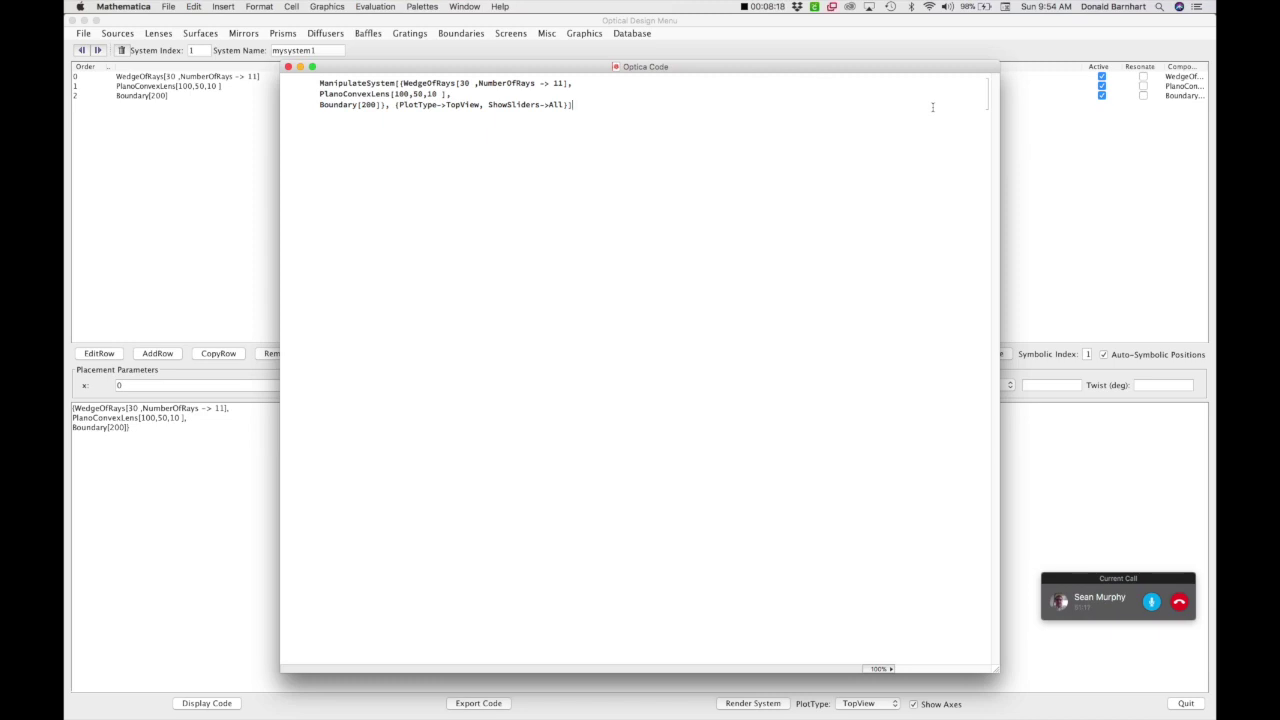
pyautogui.hotkey('shift', 'Return')
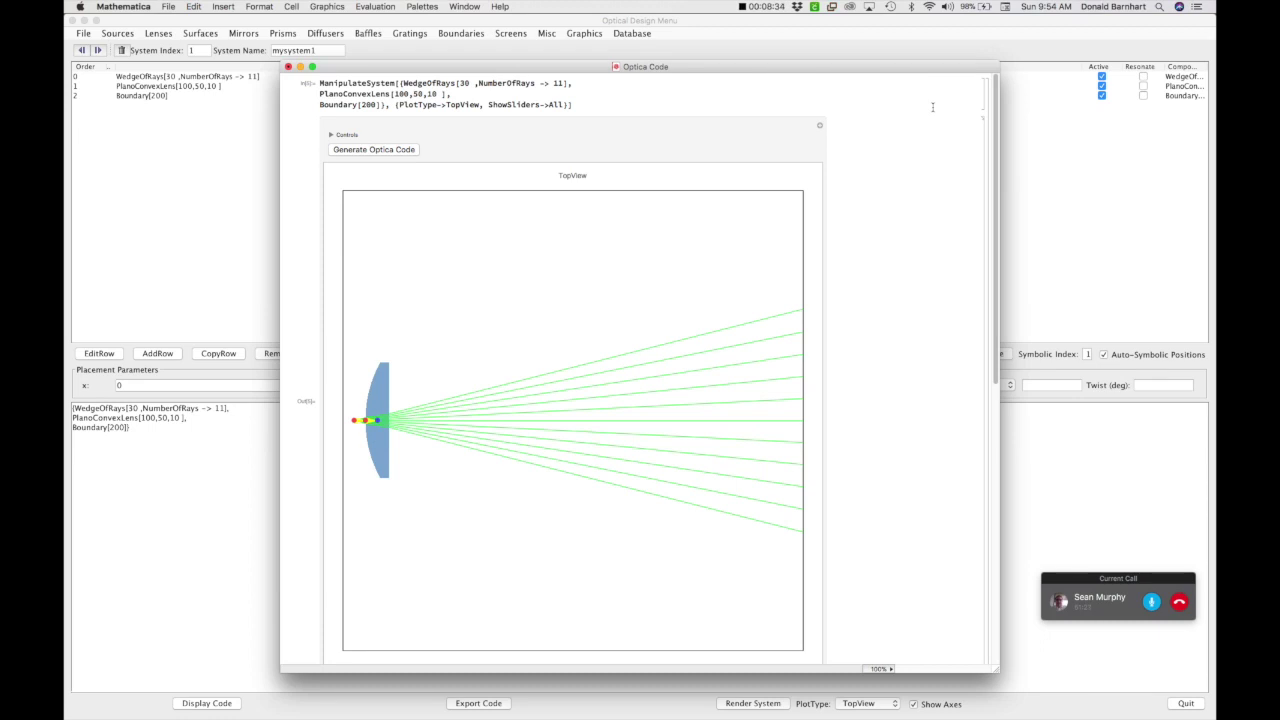
pyautogui.scroll(-2, 932, 107)
pyautogui.scroll(2, 932, 107)
pyautogui.scroll(-3, 932, 107)
pyautogui.scroll(2, 932, 107)
pyautogui.scroll(-2, 932, 107)
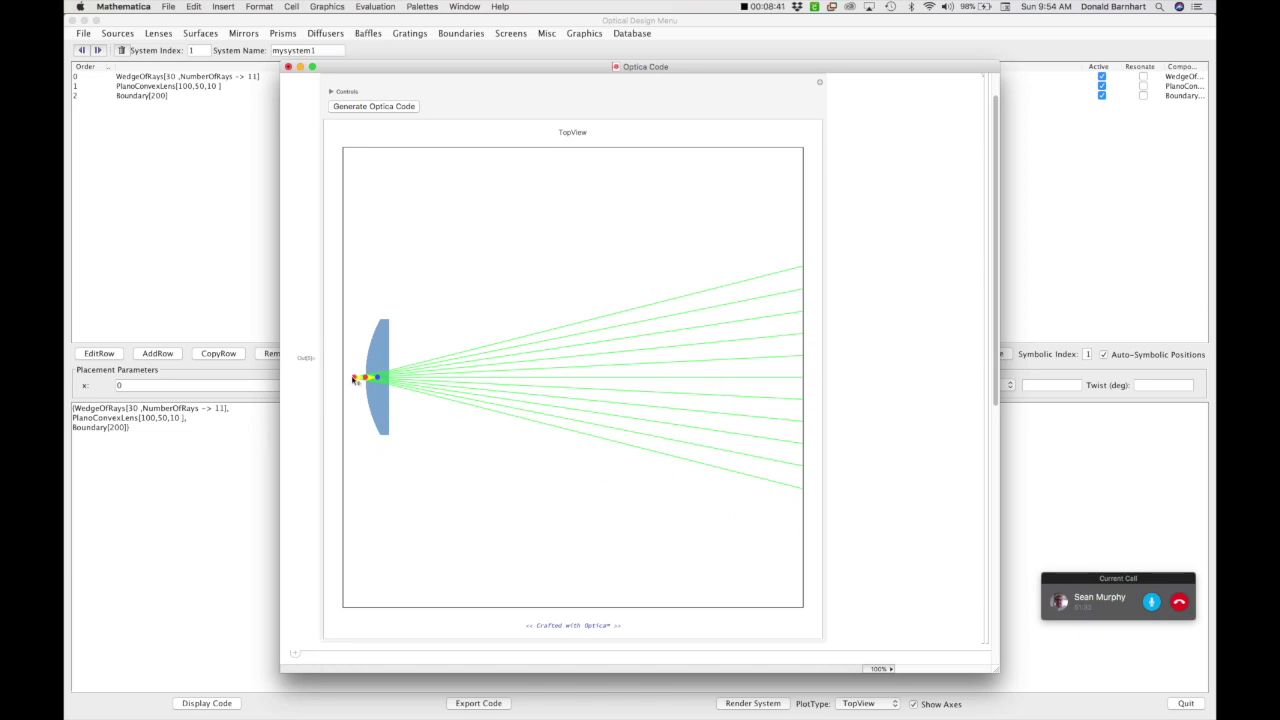
# Drag the lens up out of the ray fan and return the source to the left edge.
pyautogui.moveTo(357, 383)
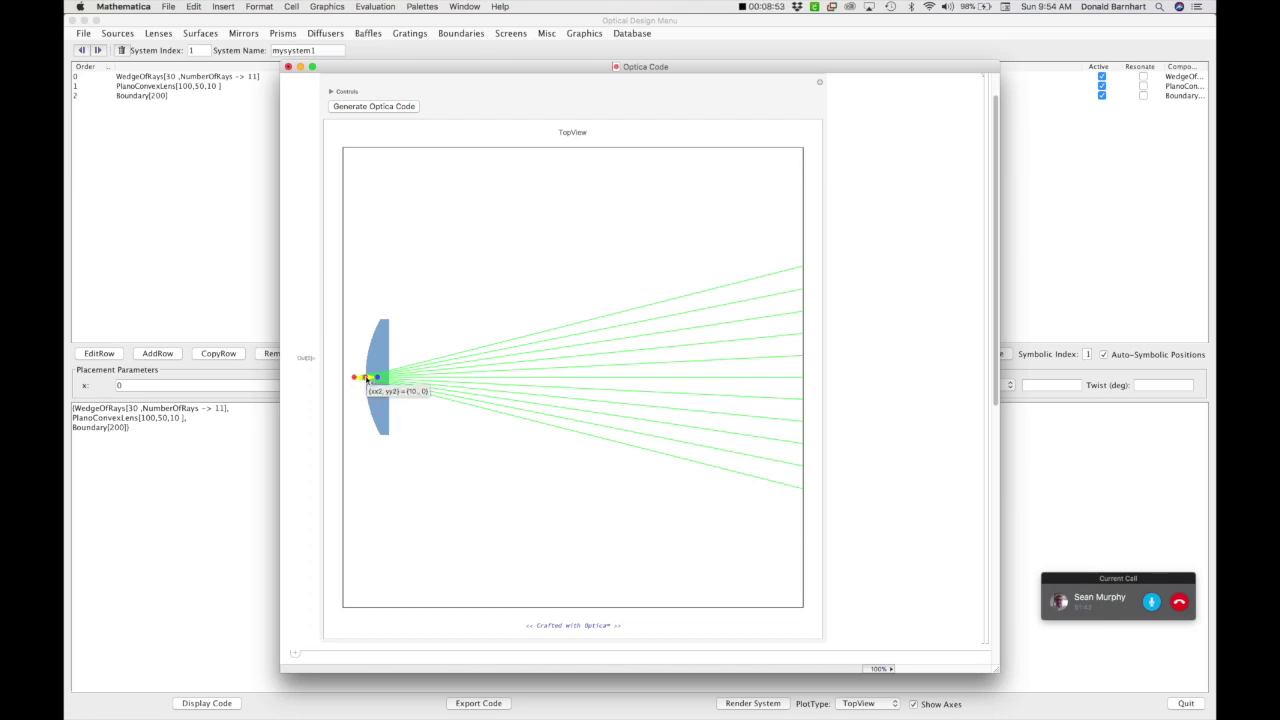
pyautogui.moveTo(368, 380); pyautogui.dragTo(475, 245)
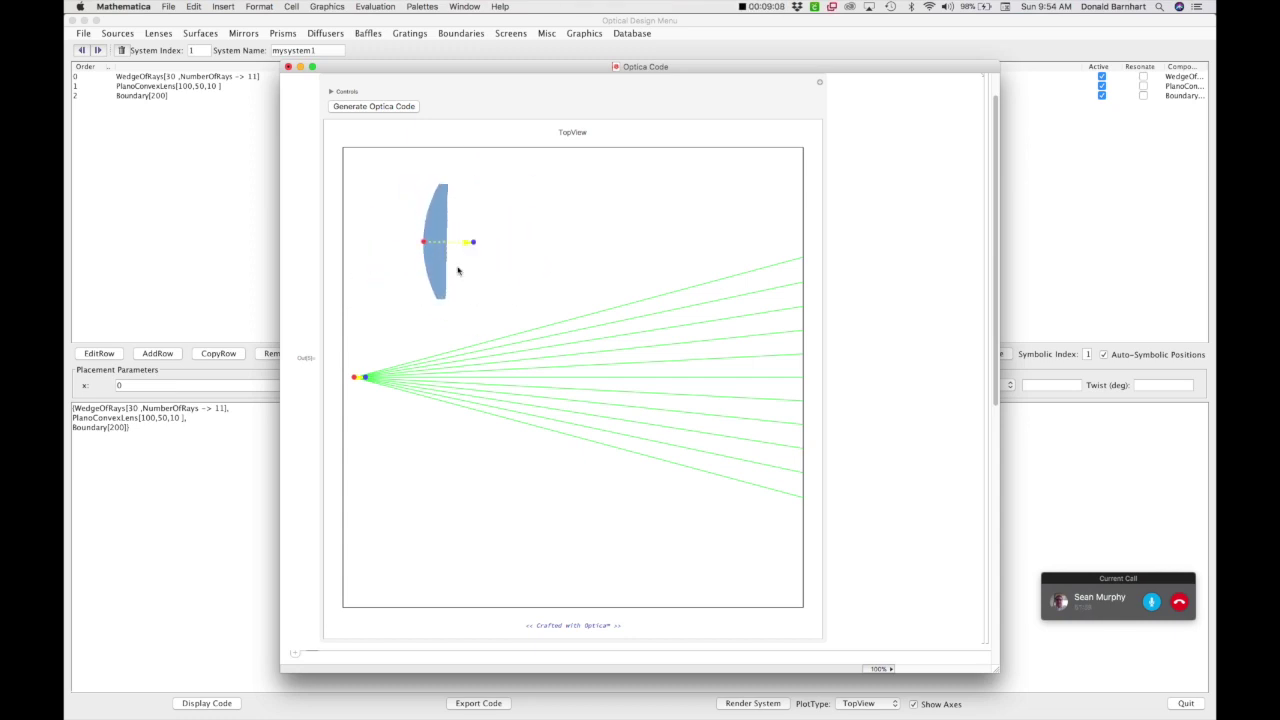
pyautogui.moveTo(356, 376); pyautogui.dragTo(498, 491)
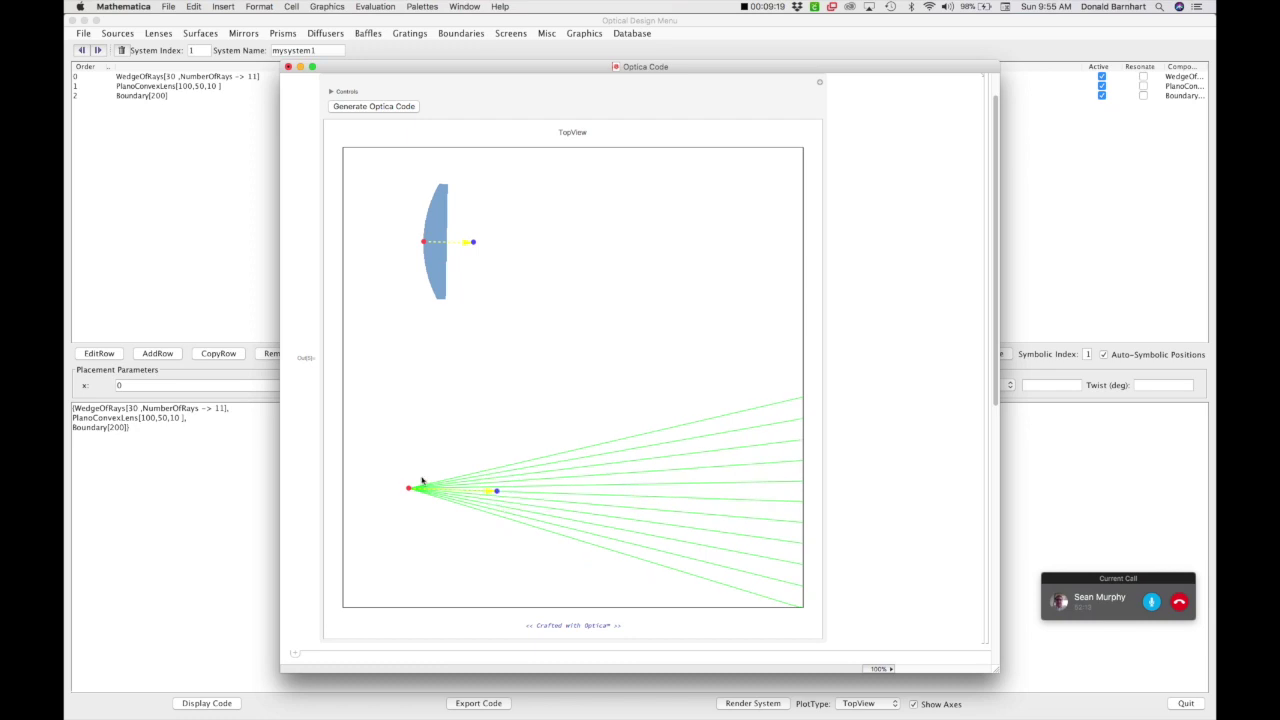
pyautogui.moveTo(408, 485); pyautogui.dragTo(356, 347)
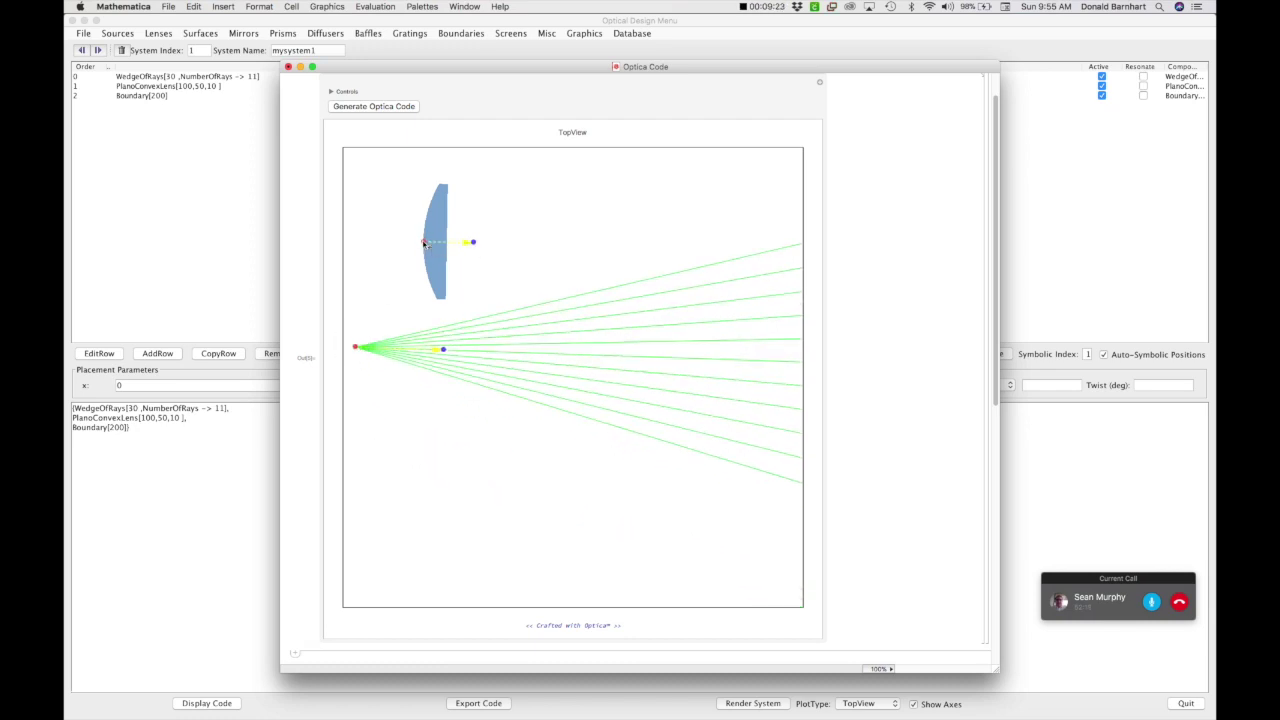
# Reposition the lens, then drag the wedge source below it so the 11 rays pass beneath.
pyautogui.moveTo(423, 241); pyautogui.dragTo(478, 350)
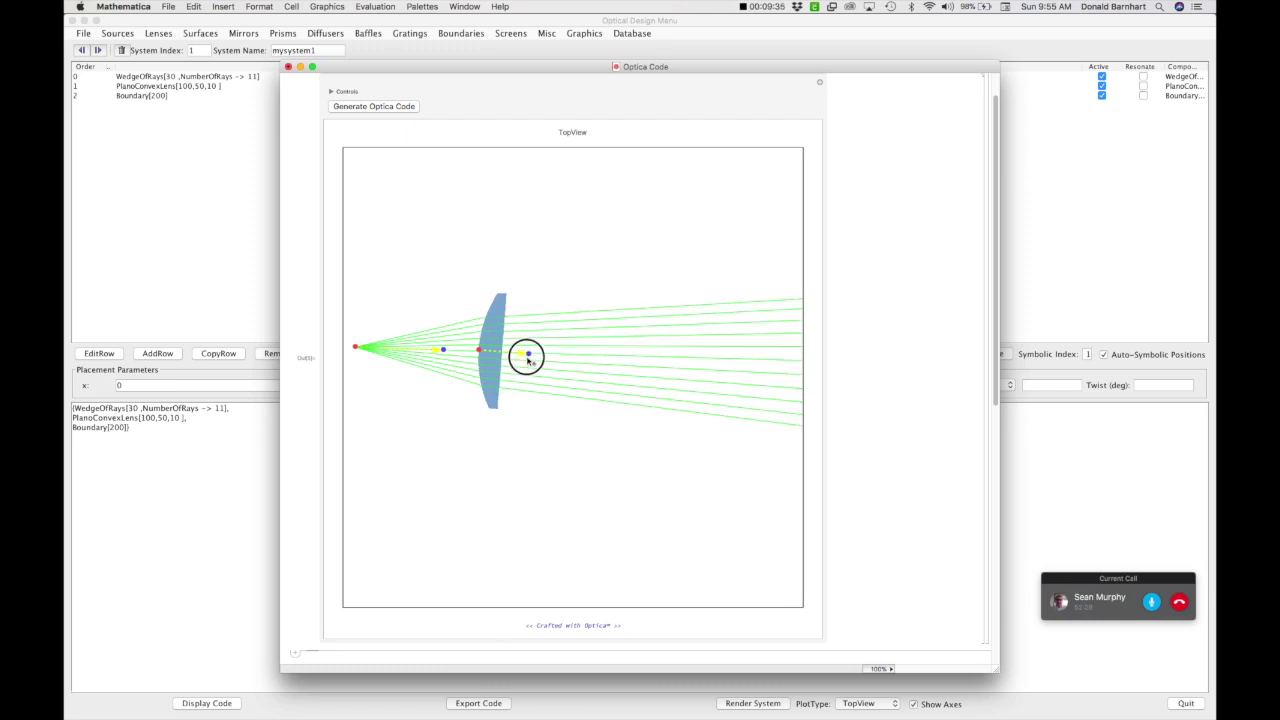
pyautogui.moveTo(530, 345); pyautogui.dragTo(532, 347)
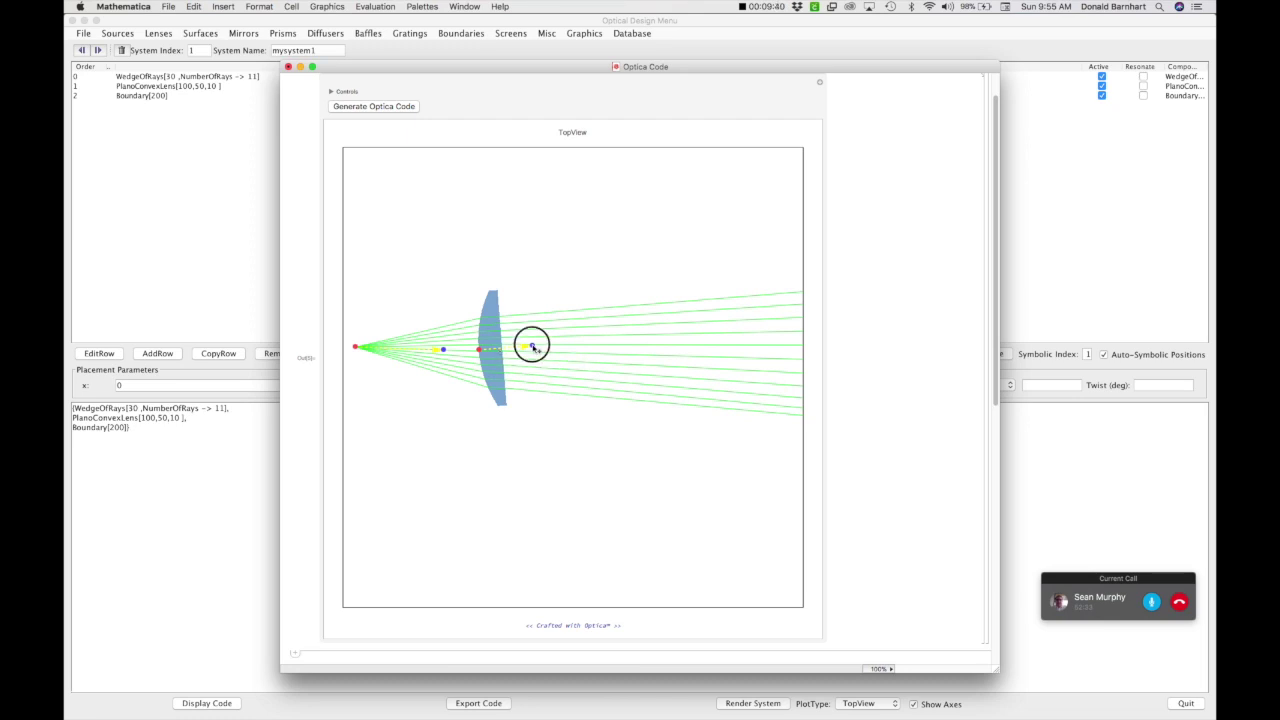
pyautogui.moveTo(532, 346); pyautogui.dragTo(531, 350)
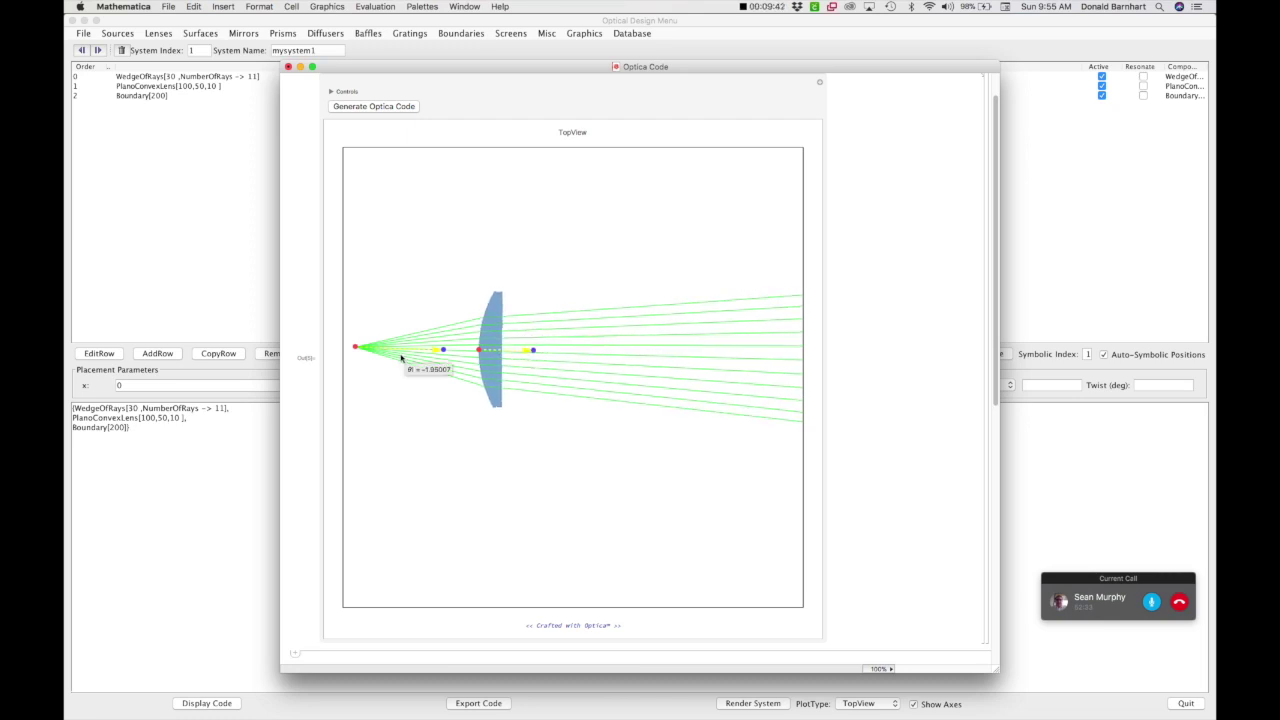
pyautogui.moveTo(354, 349)
pyautogui.mouseDown()
pyautogui.moveTo(354, 374)
pyautogui.moveTo(352, 350)
pyautogui.mouseUp()
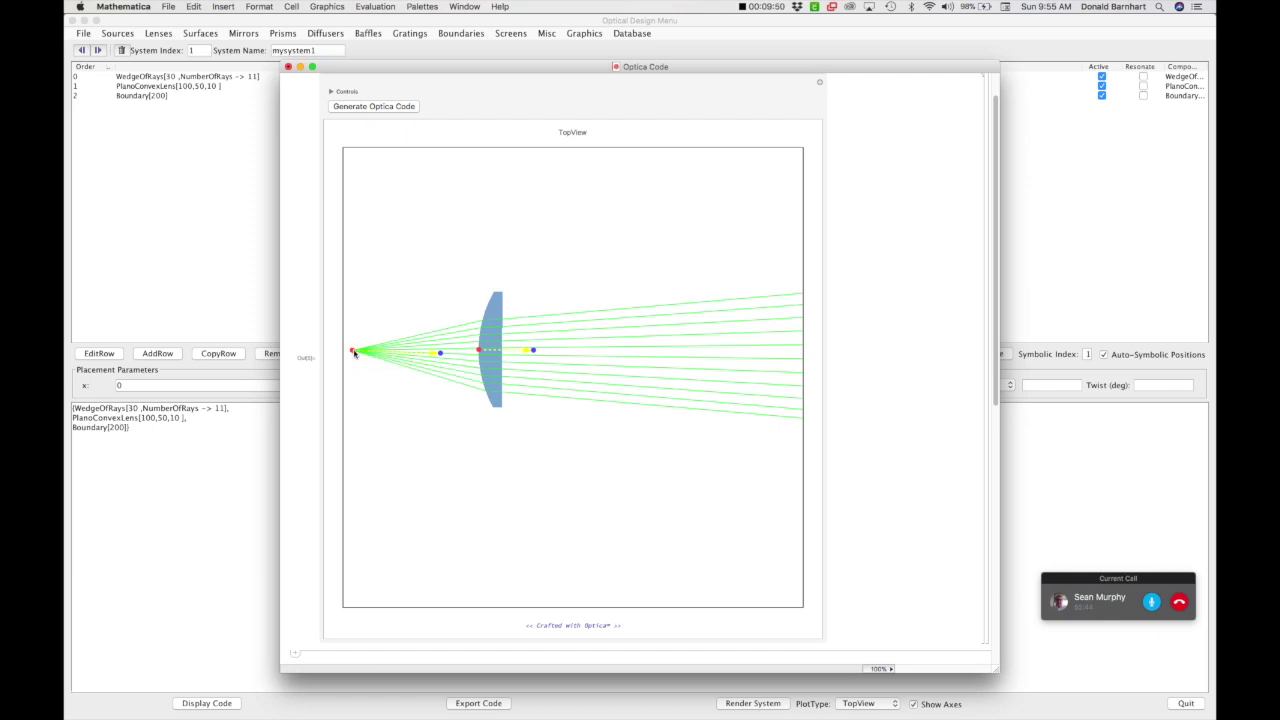
pyautogui.moveTo(356, 352); pyautogui.dragTo(444, 457)
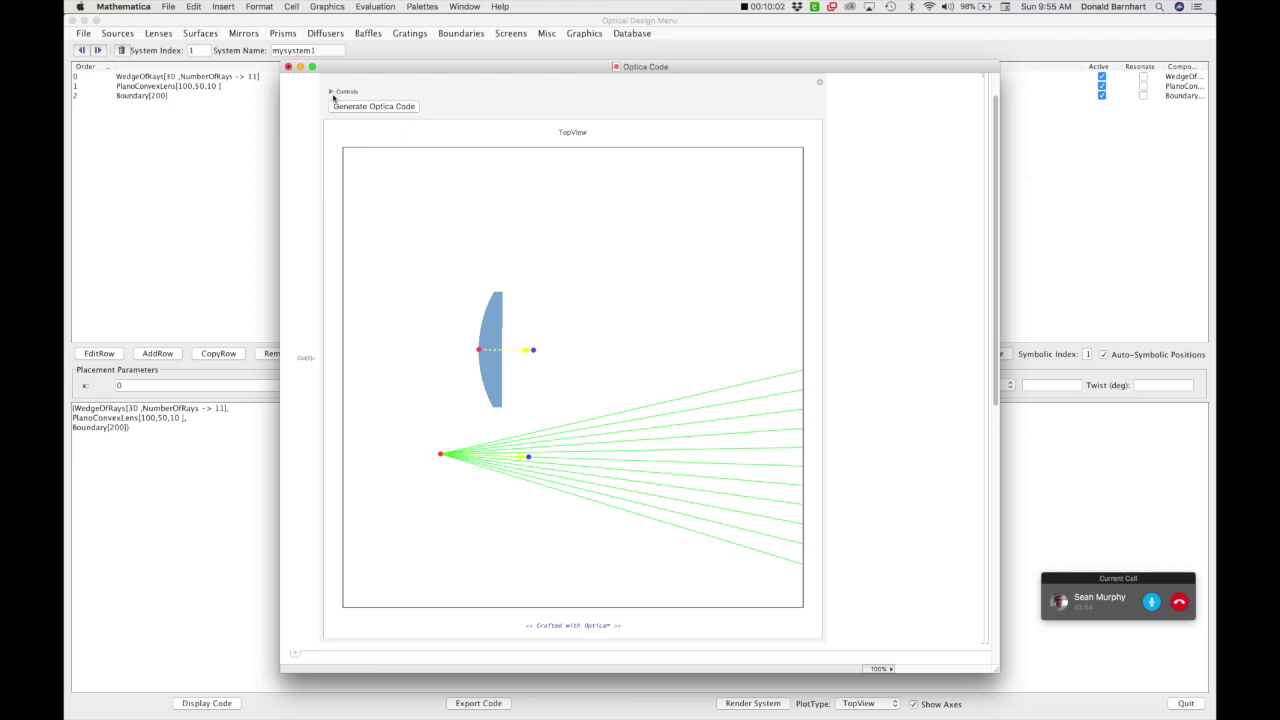
# Expand the Controls to reveal the position sliders and drag the lens's xx2 to about 14.
pyautogui.click(332, 92)
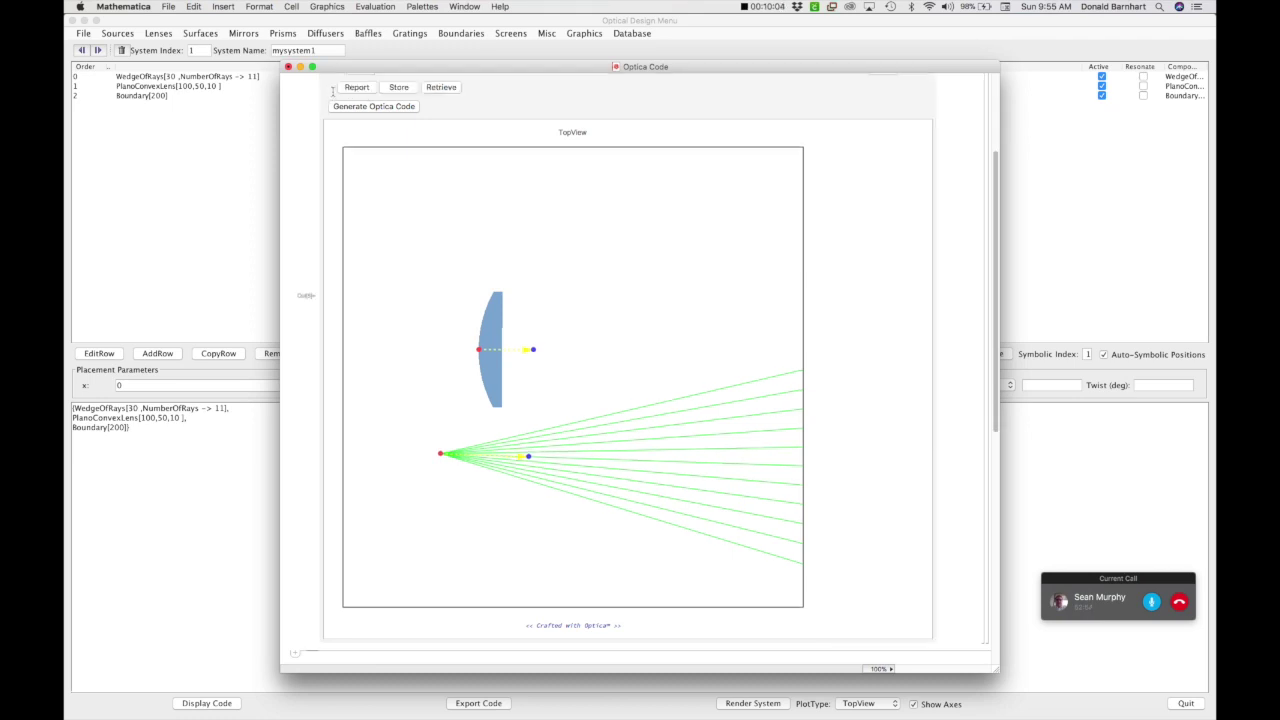
pyautogui.scroll(3, 505, 104)
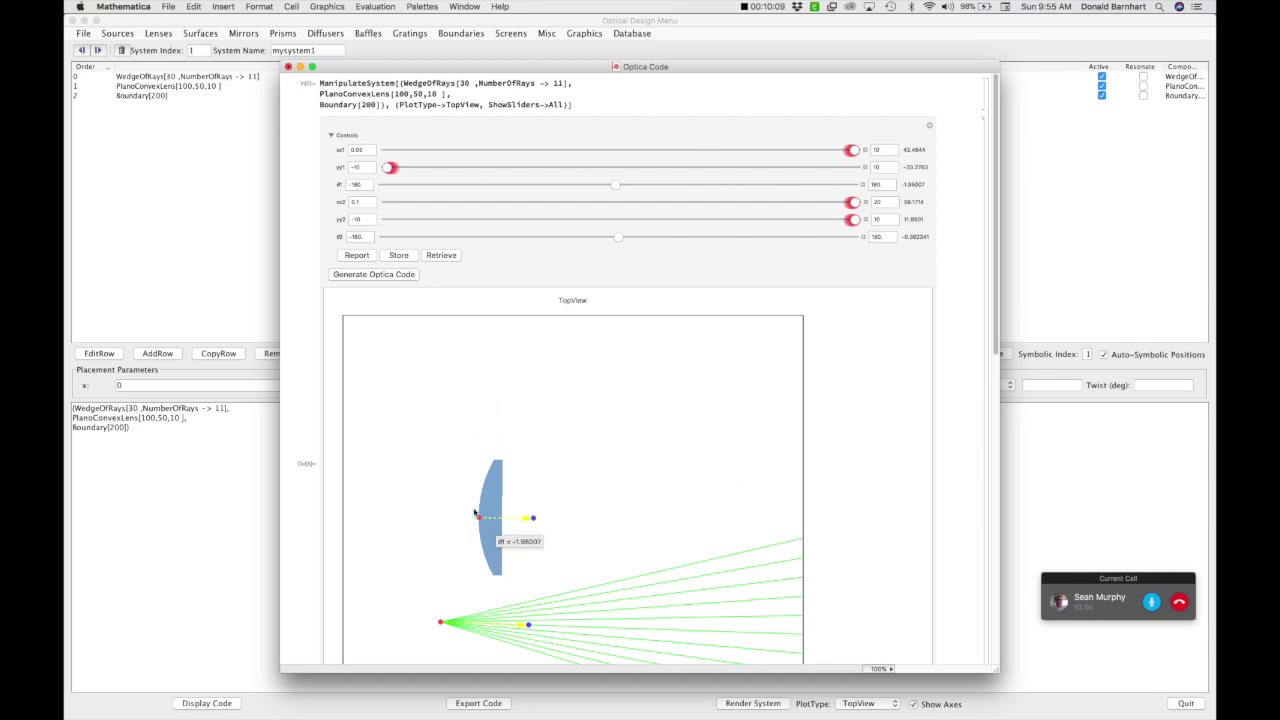
pyautogui.click(590, 497)
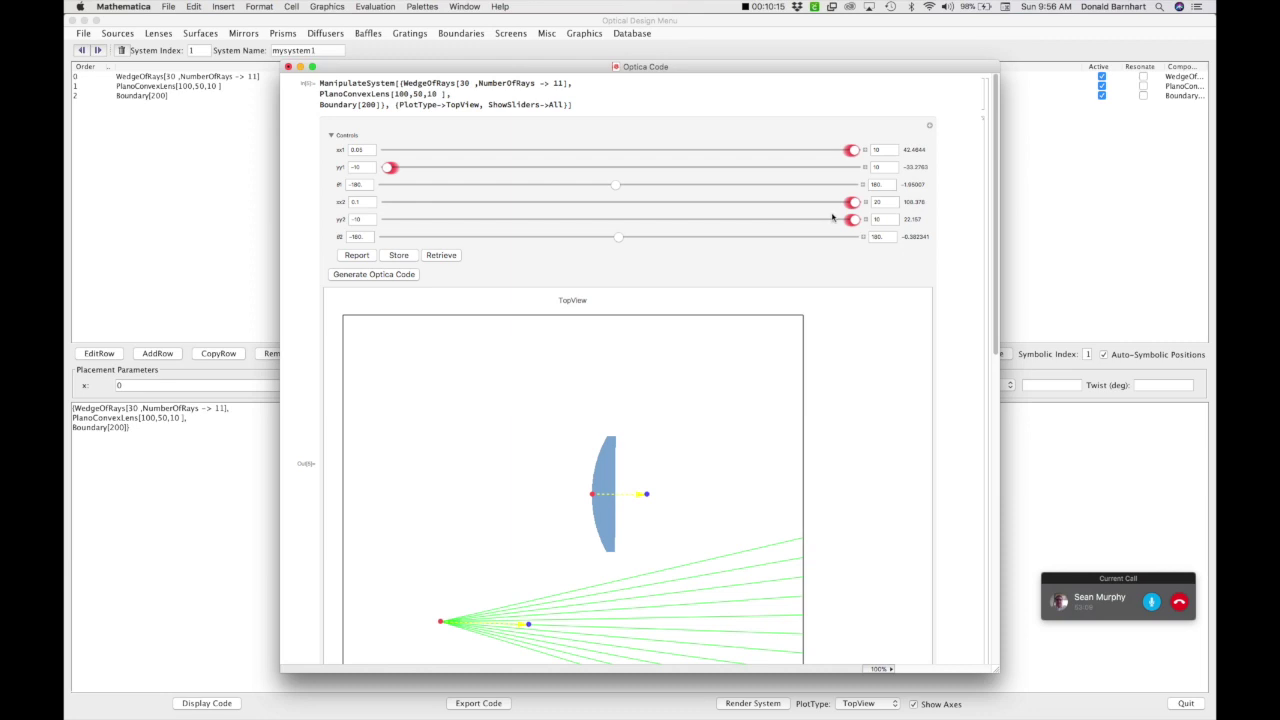
pyautogui.moveTo(849, 204); pyautogui.dragTo(790, 202)
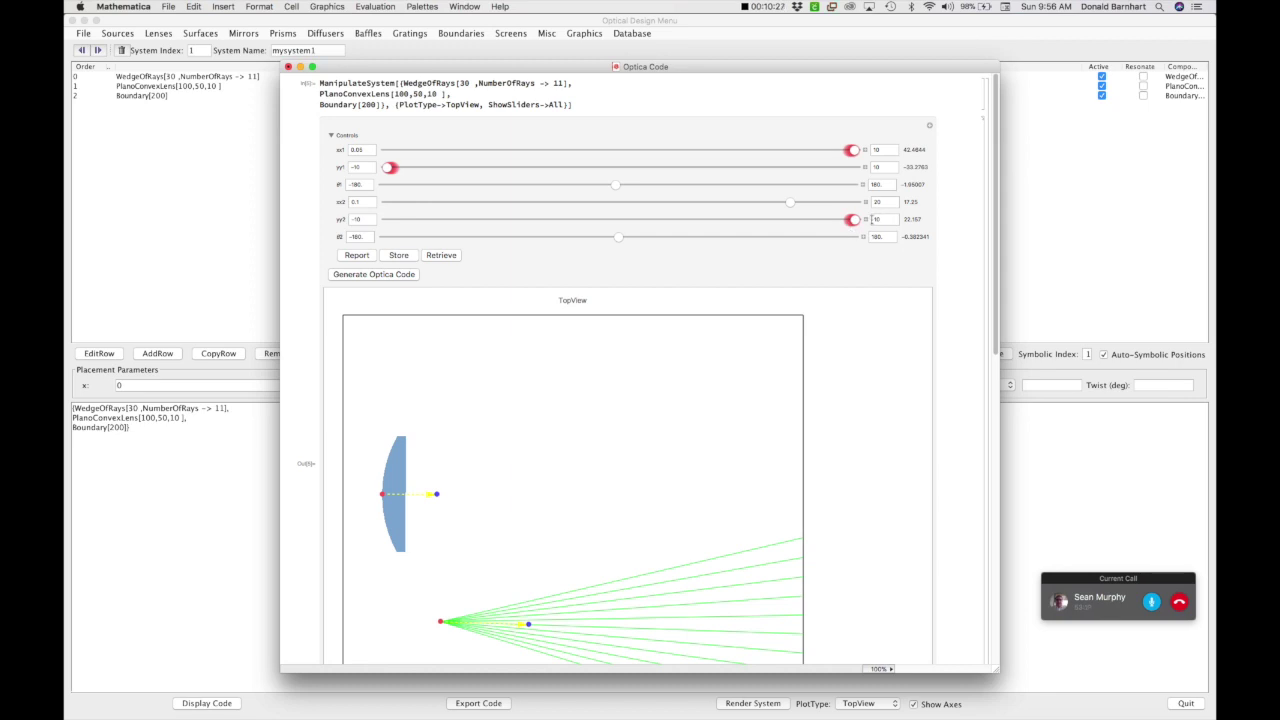
pyautogui.click(865, 219)
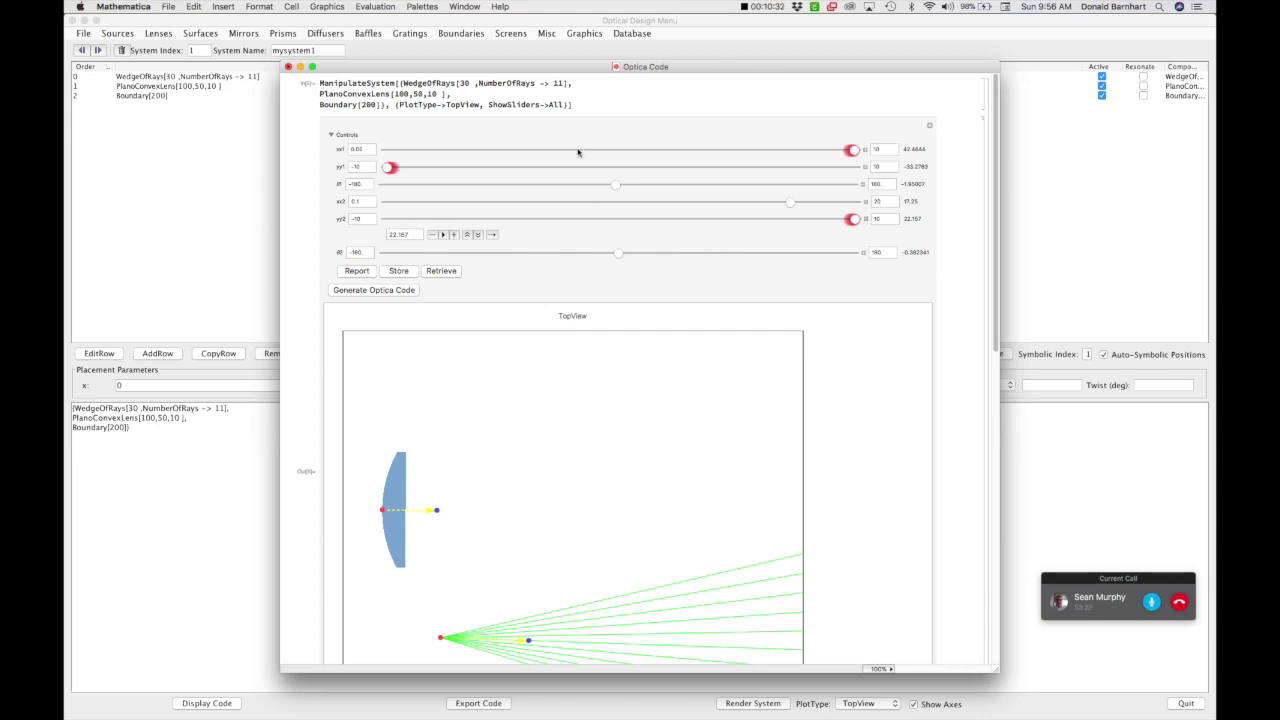
# Reset the panel's parameters to Initial Settings and collapse the yy2 animation row.
pyautogui.click(929, 126)
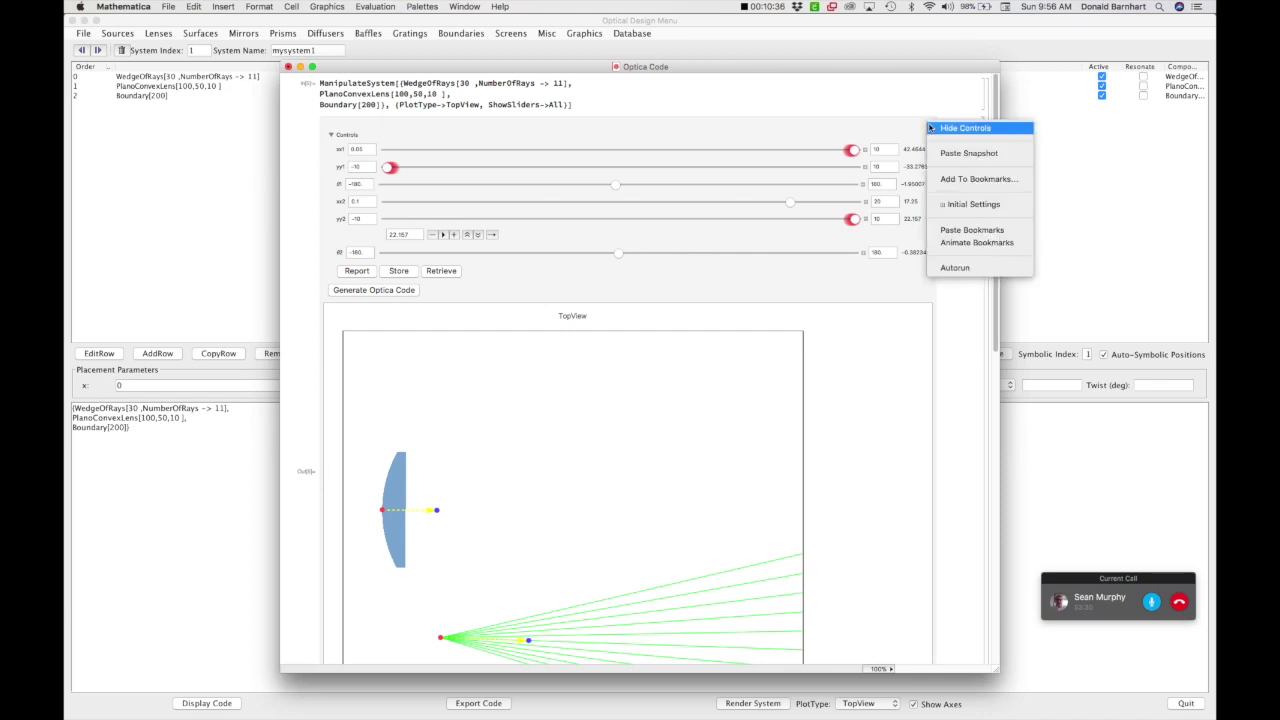
pyautogui.click(929, 127)
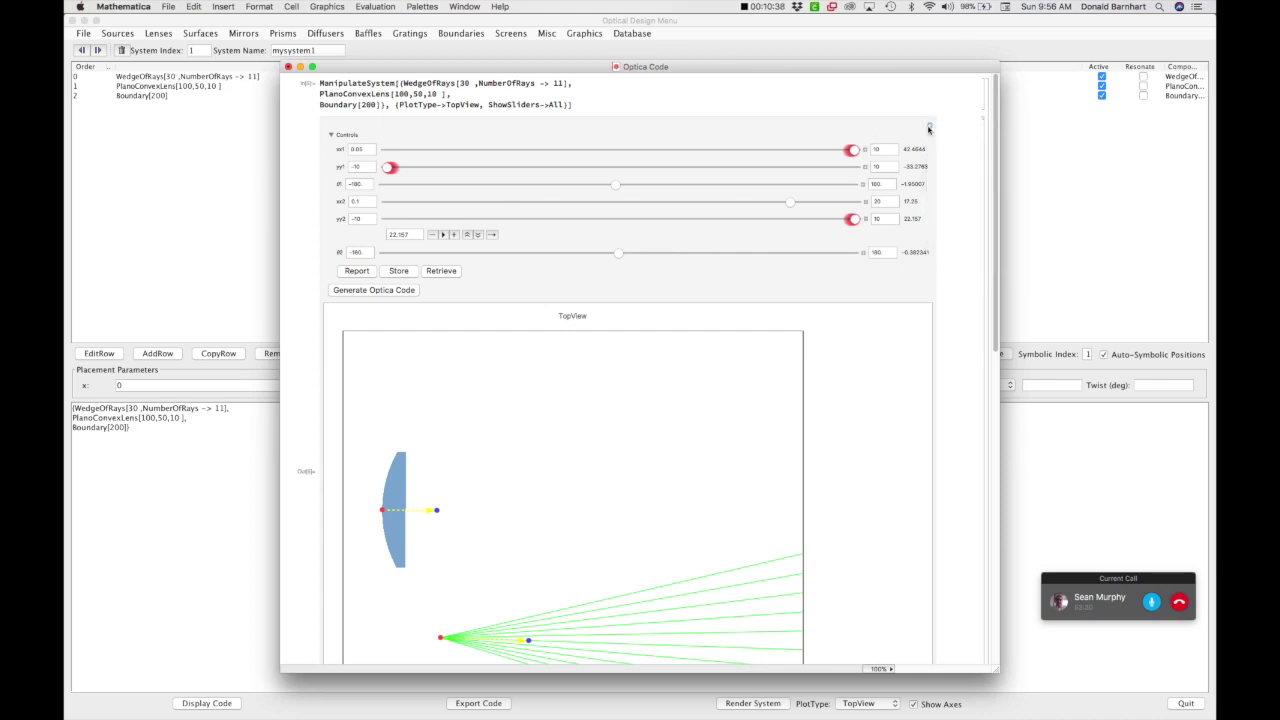
pyautogui.click(930, 128)
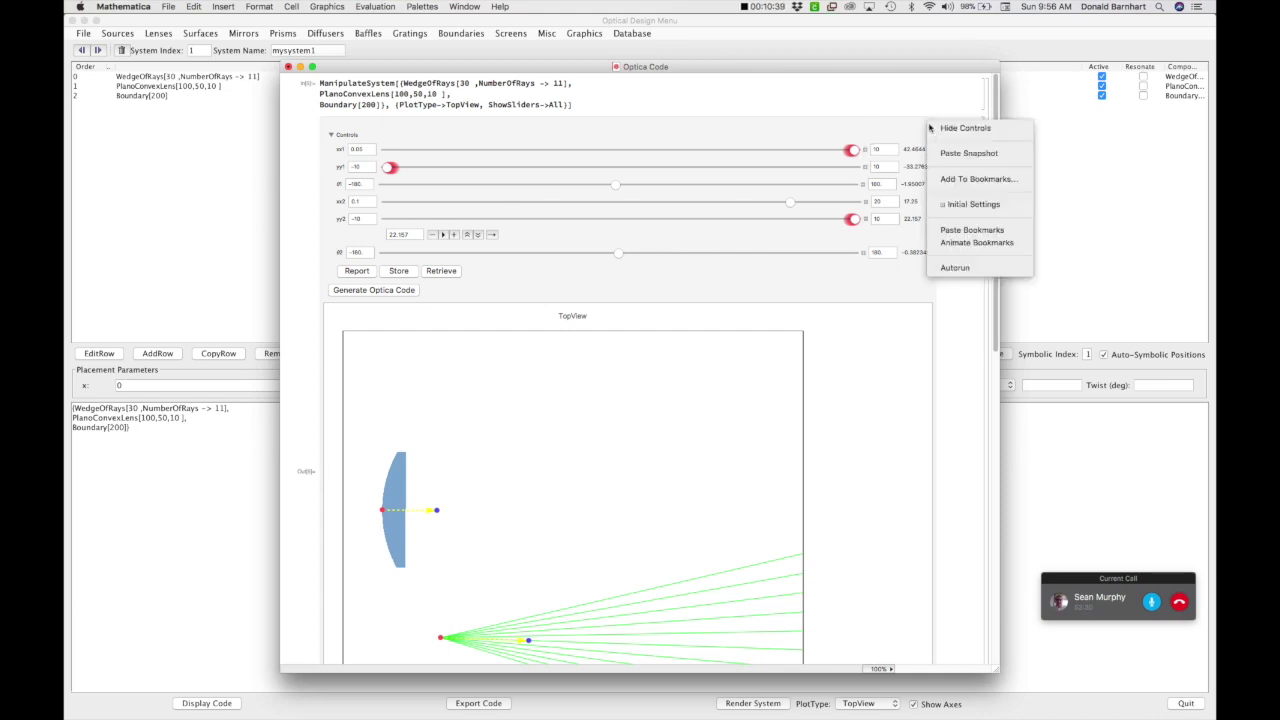
pyautogui.click(958, 205)
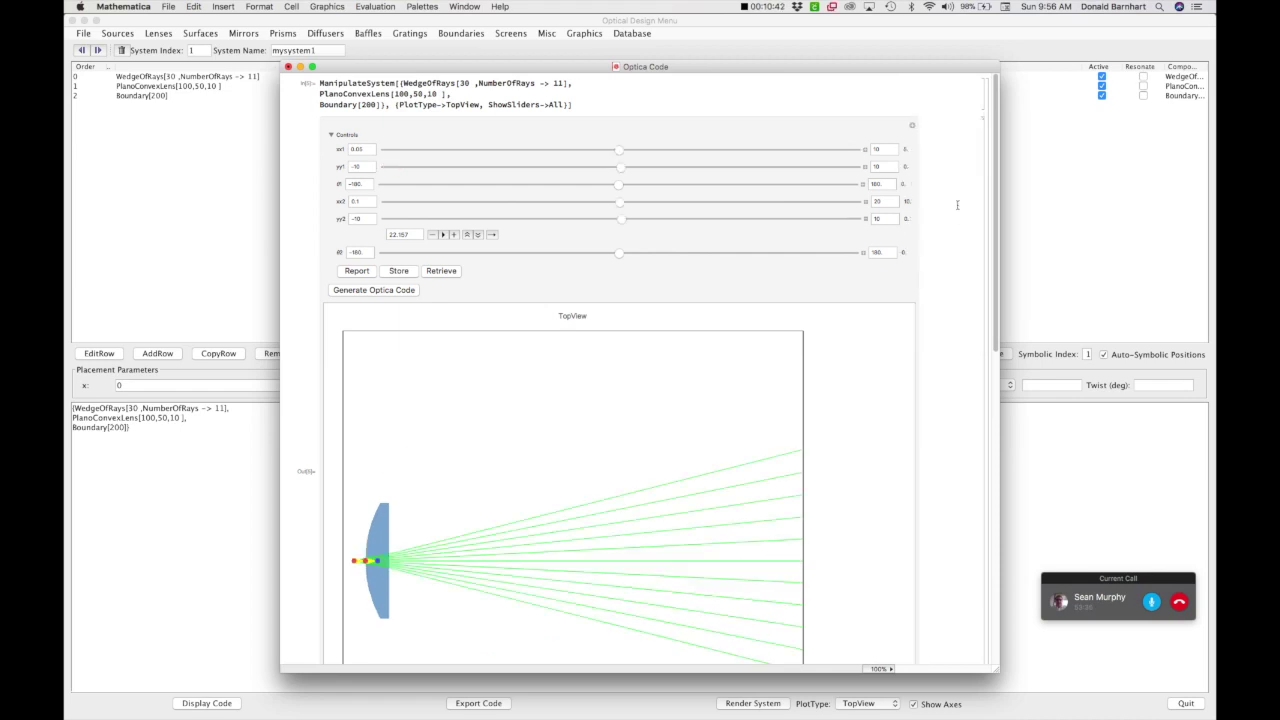
pyautogui.scroll(-5, 576, 418)
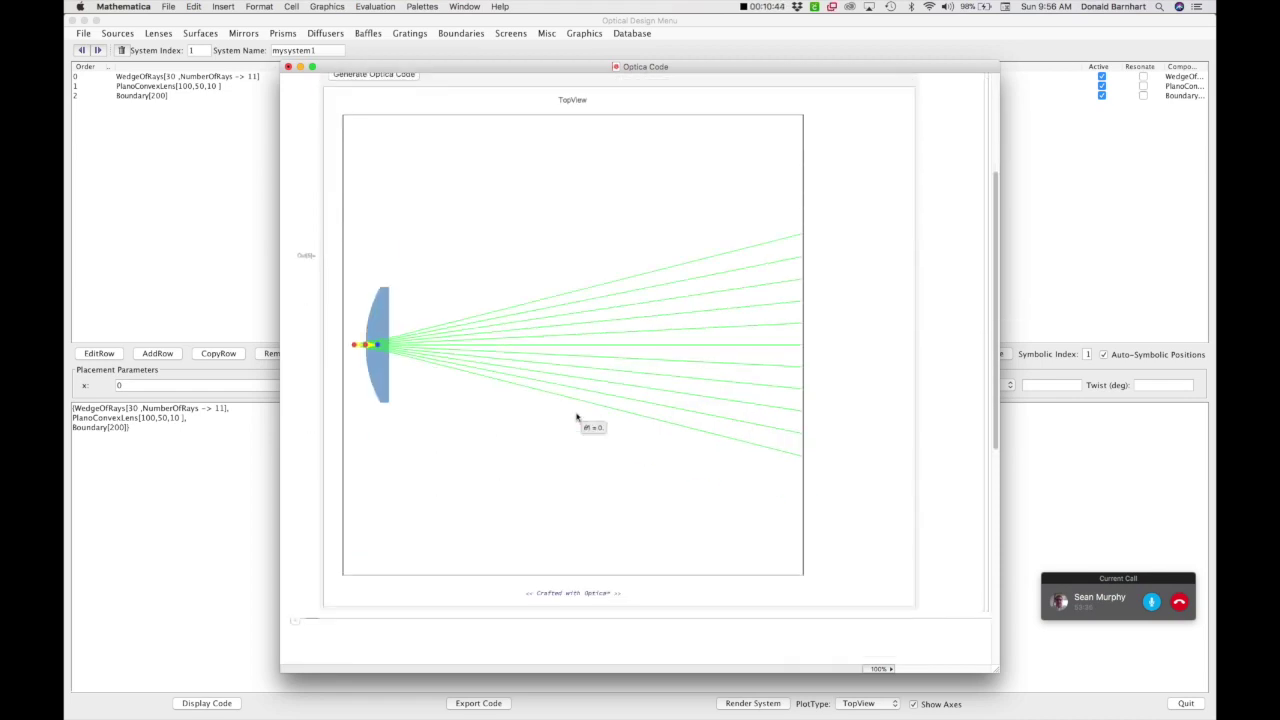
pyautogui.scroll(4, 576, 418)
pyautogui.scroll(1, 576, 418)
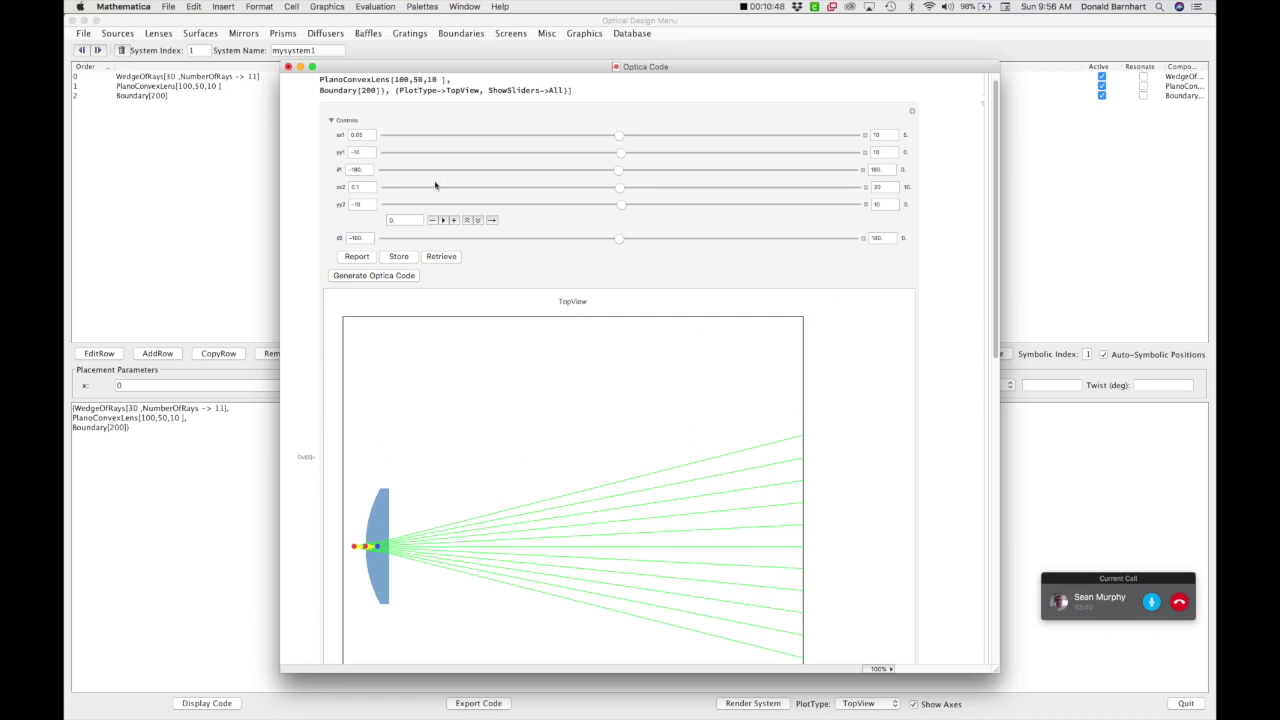
pyautogui.click(865, 204)
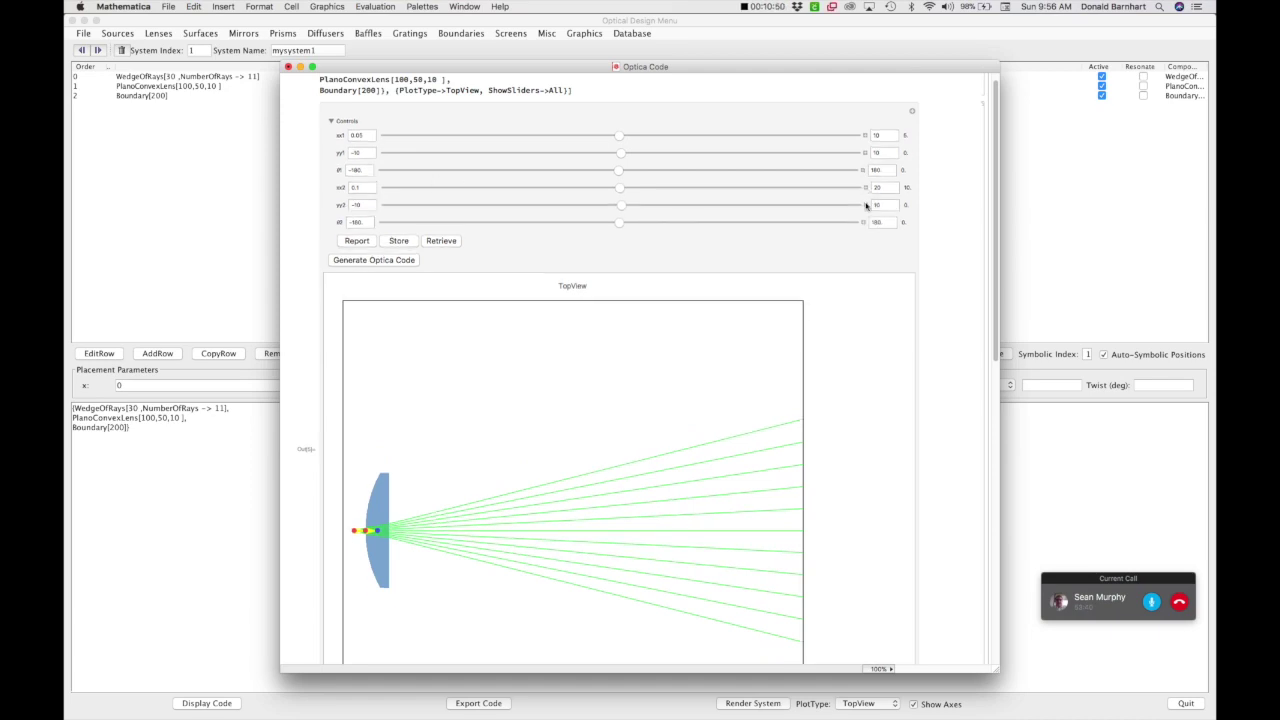
# Raise the xx2 slider maximum to 120 and slide the lens out to about 77.3.
pyautogui.click(865, 187)
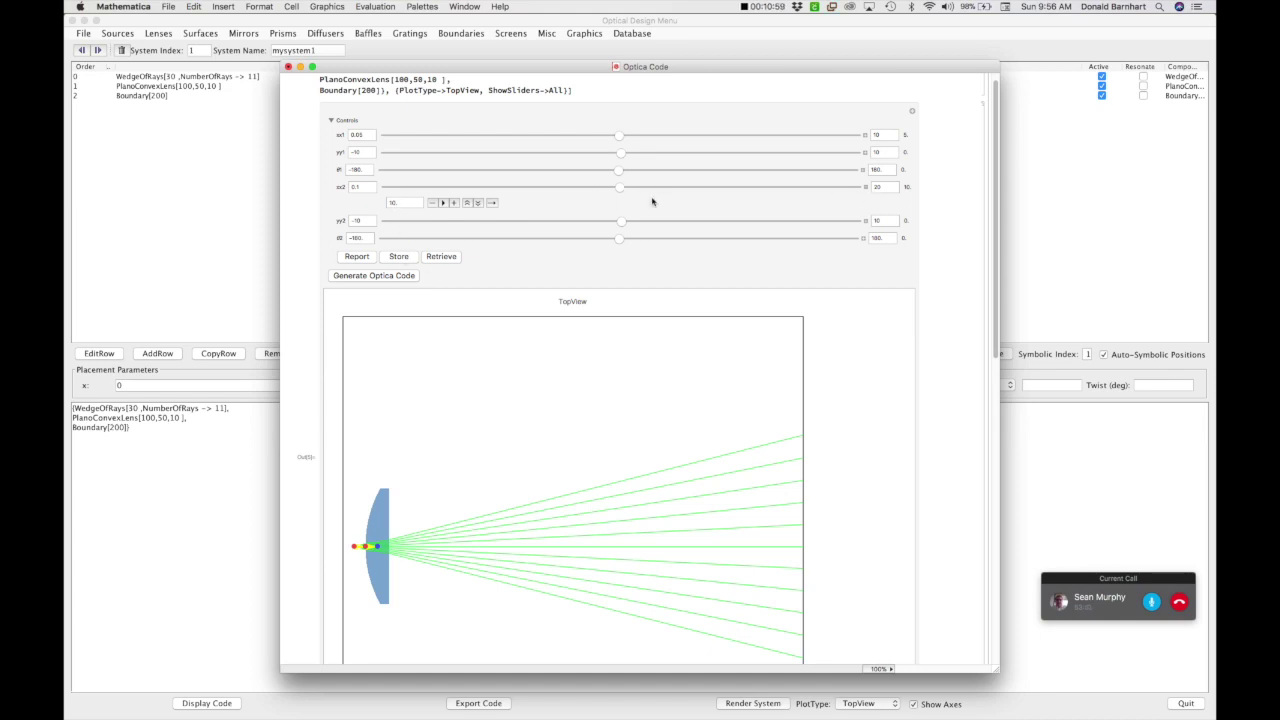
pyautogui.moveTo(619, 189); pyautogui.dragTo(886, 189)
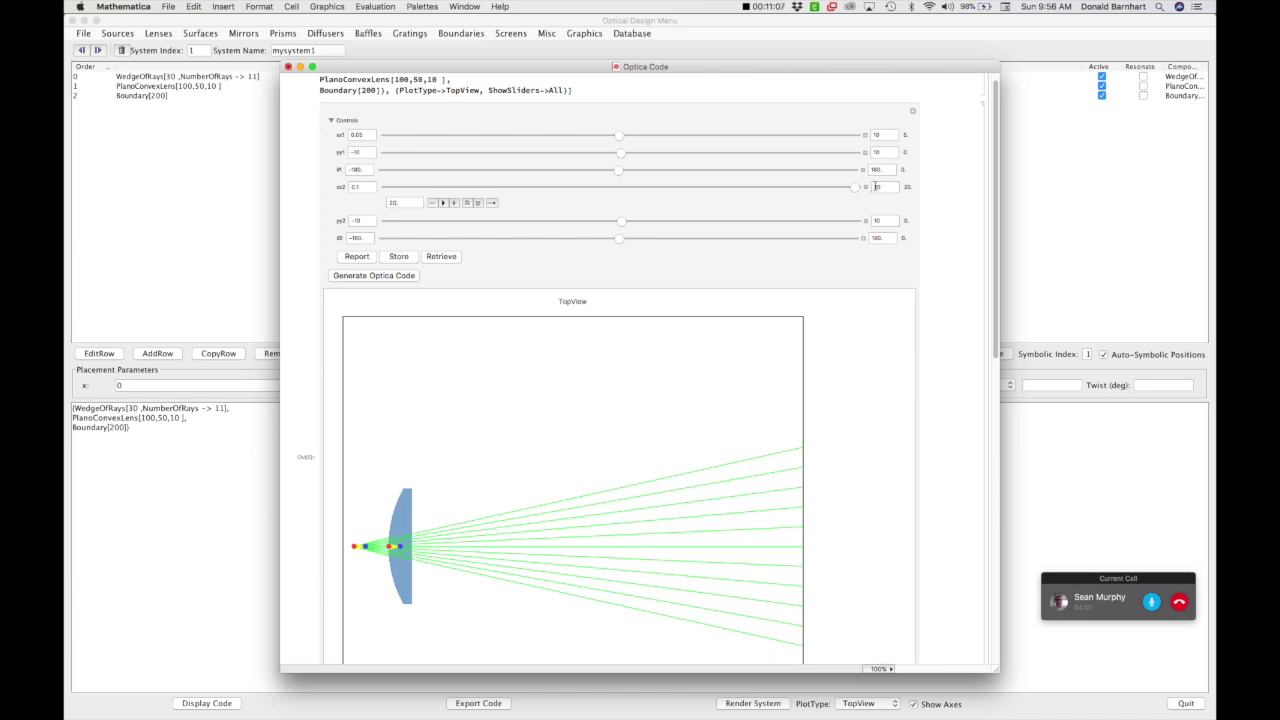
pyautogui.click(876, 187)
pyautogui.moveTo(465, 187); pyautogui.dragTo(688, 190)
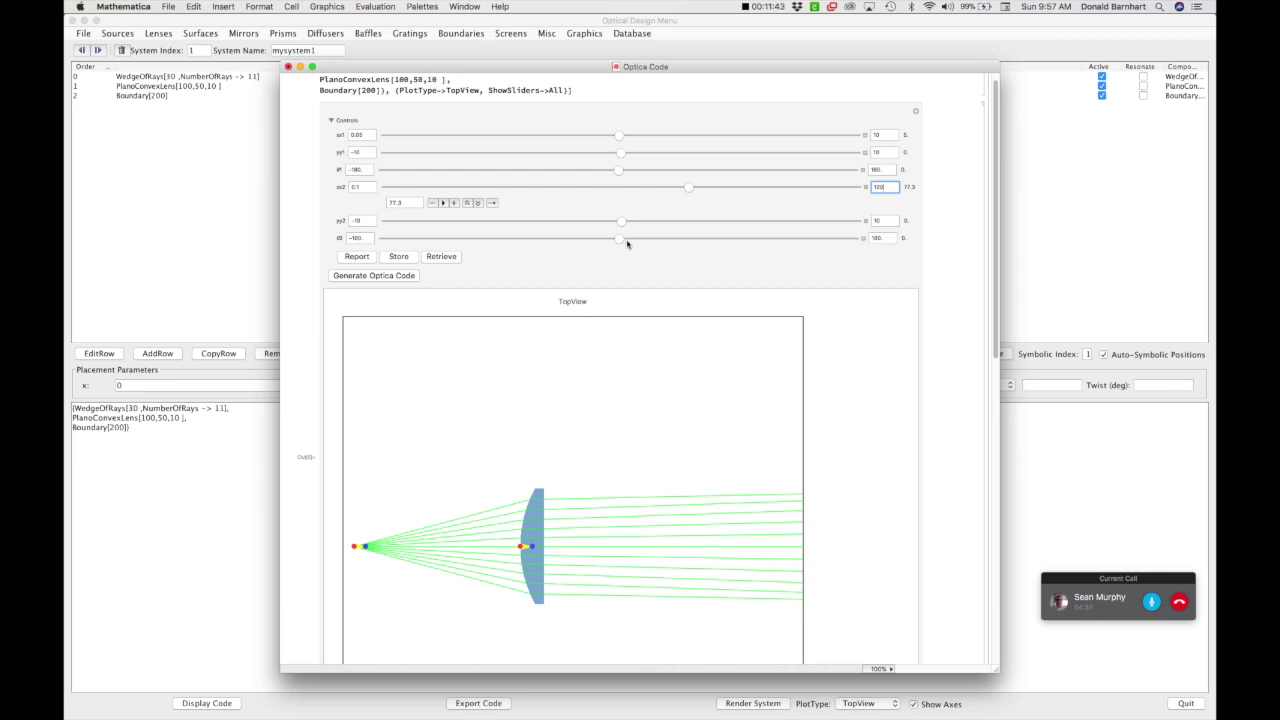
# Rotate the lens to θ2 = 180°.
pyautogui.moveTo(616, 240); pyautogui.dragTo(880, 238)
pyautogui.scroll(-3, 880, 238)
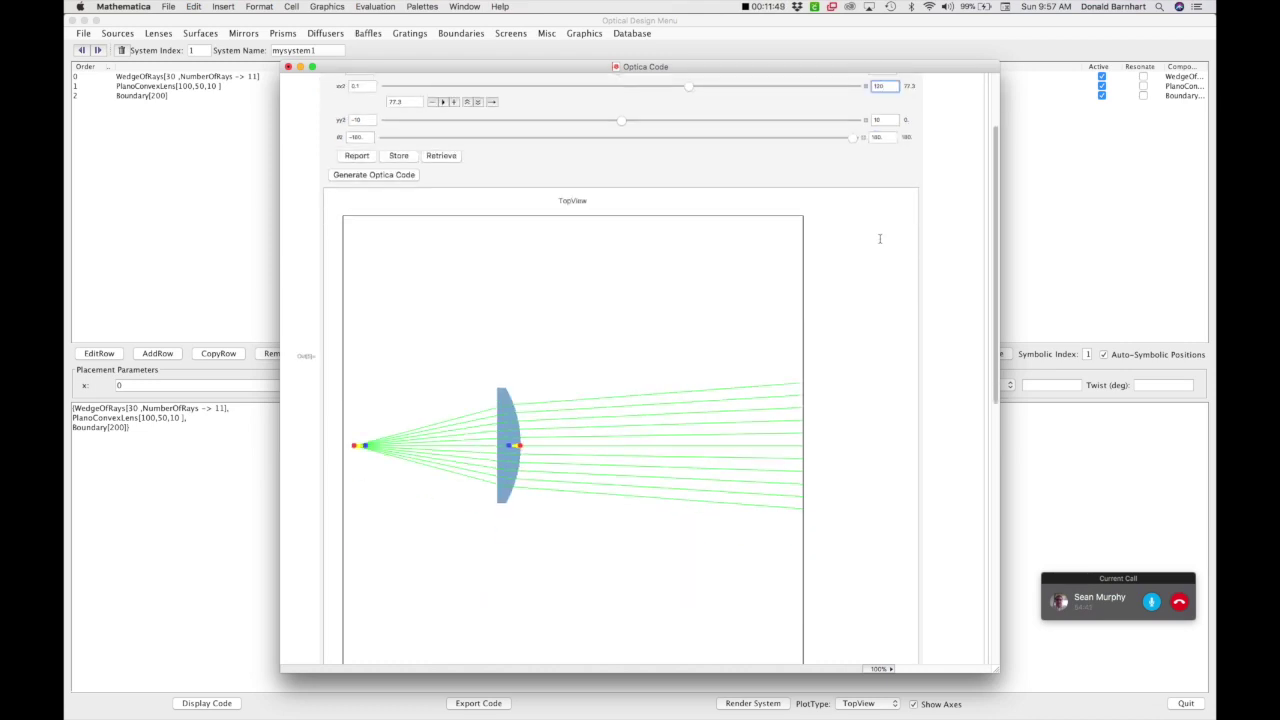
pyautogui.scroll(4, 880, 238)
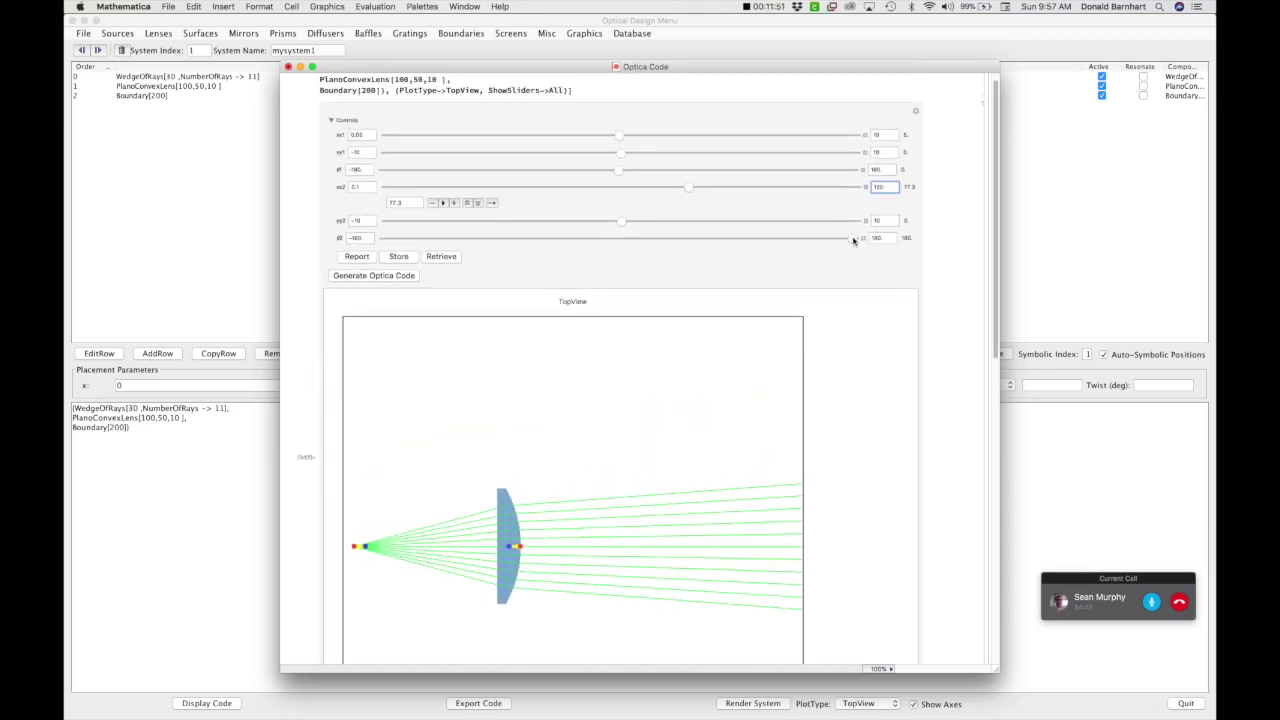
pyautogui.click(851, 239)
# Adjust the lens position xx2 to about 98.45 so the output rays run parallel.
pyautogui.moveTo(688, 191); pyautogui.dragTo(769, 191)
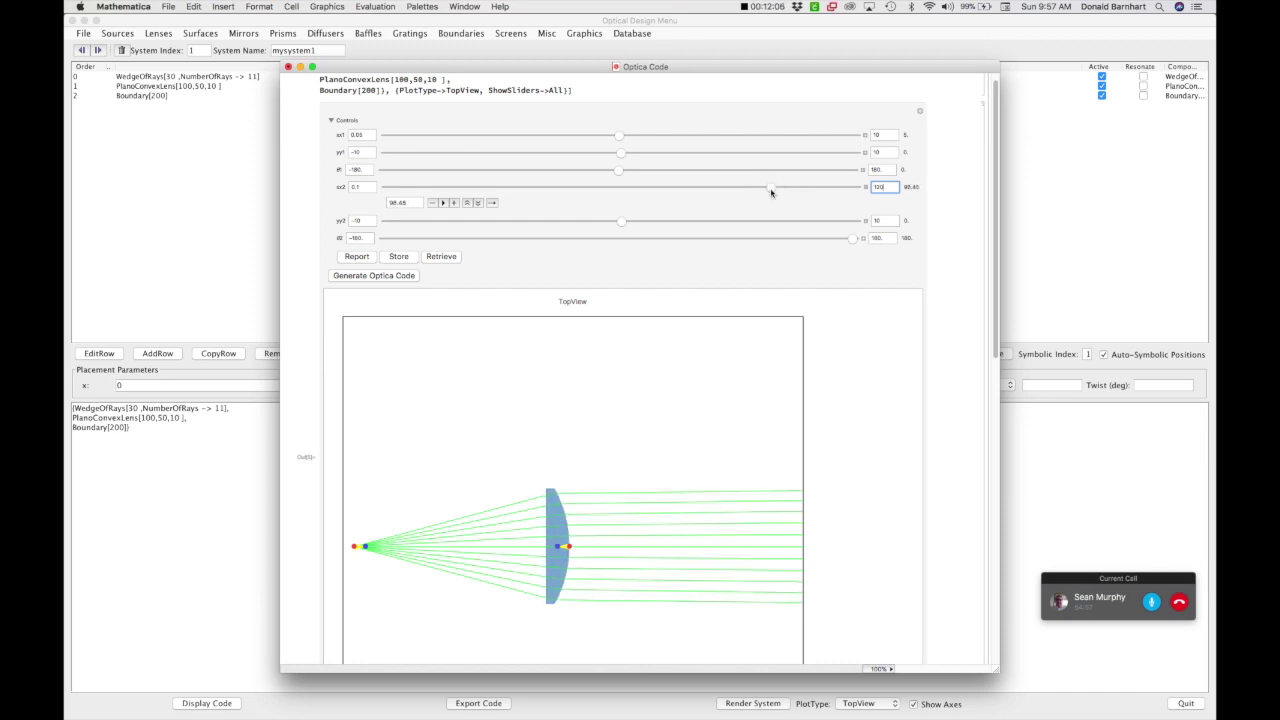
pyautogui.scroll(-3, 771, 193)
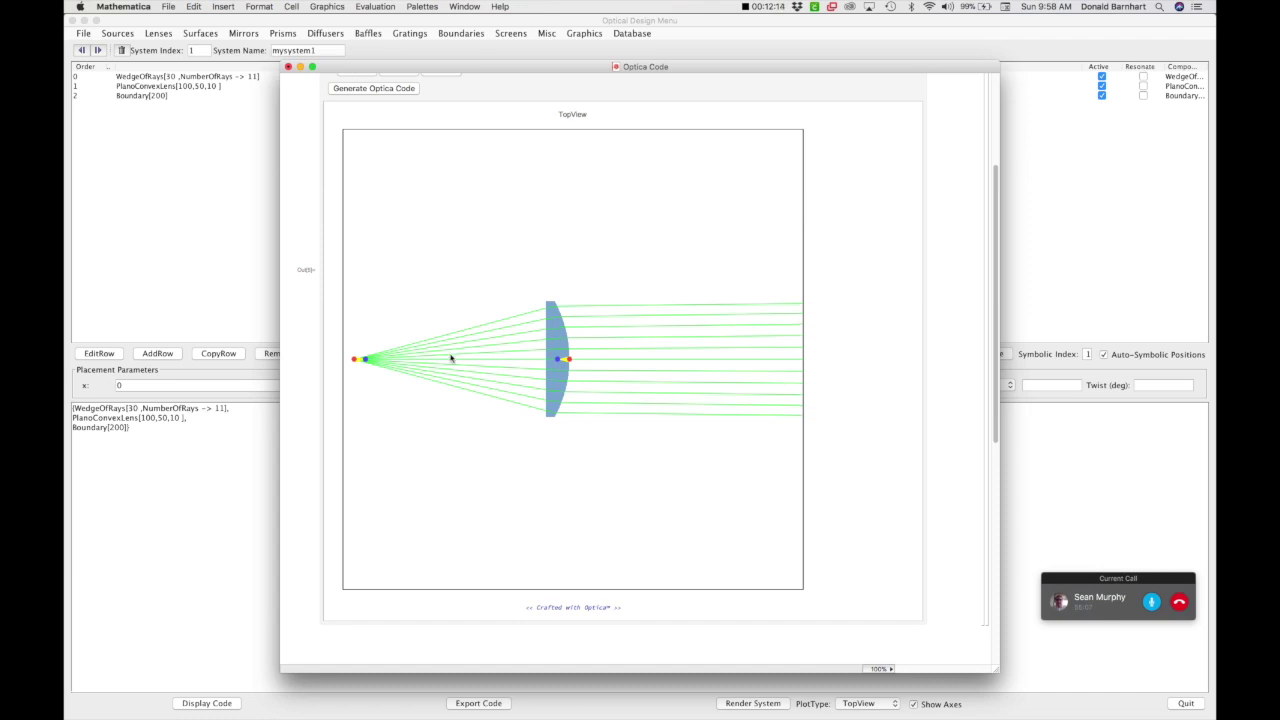
pyautogui.scroll(3, 419, 237)
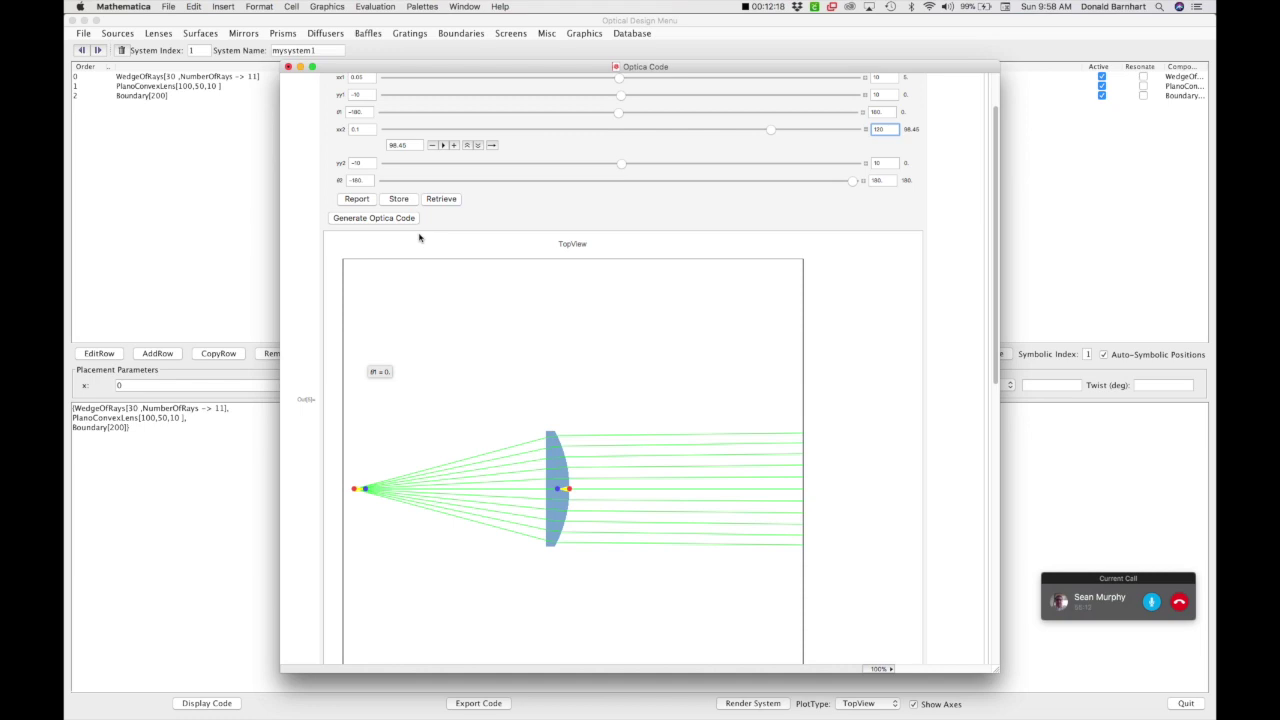
pyautogui.scroll(2, 419, 237)
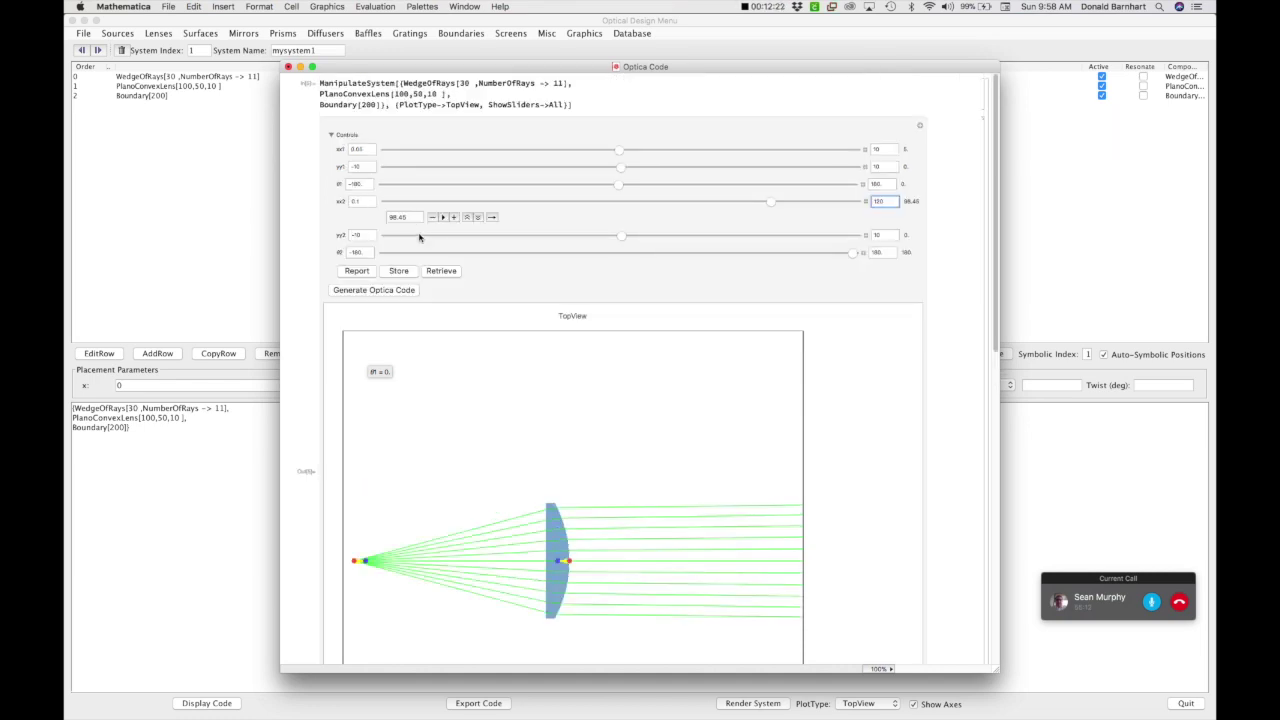
pyautogui.scroll(-5, 419, 237)
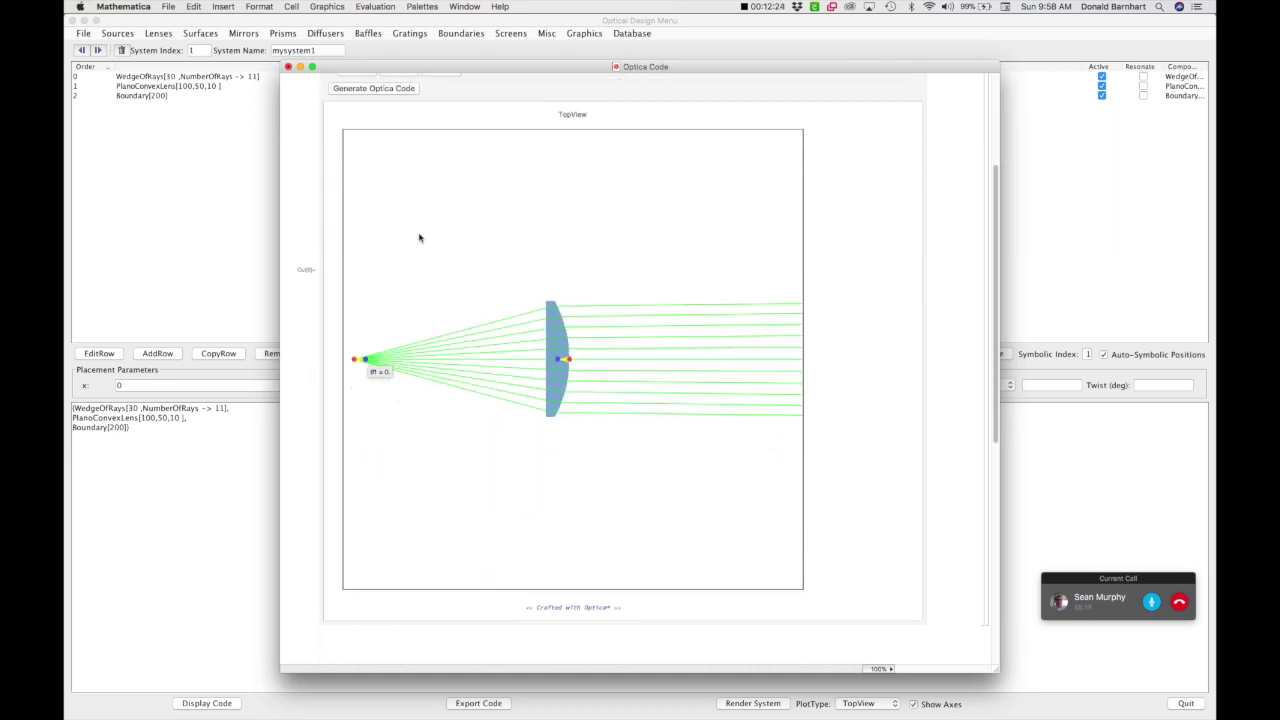
pyautogui.scroll(2, 419, 237)
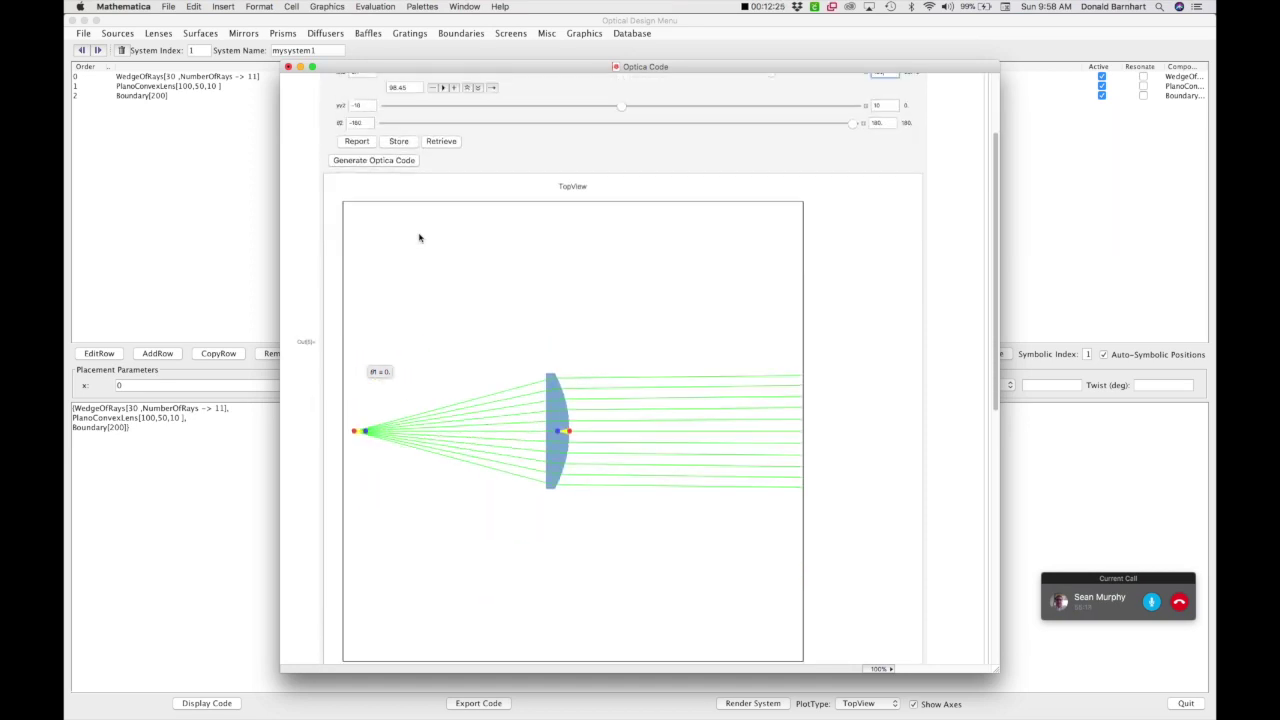
# Generate Optica code for the current setup into the new mysystem1feg notebook.
pyautogui.click(366, 161)
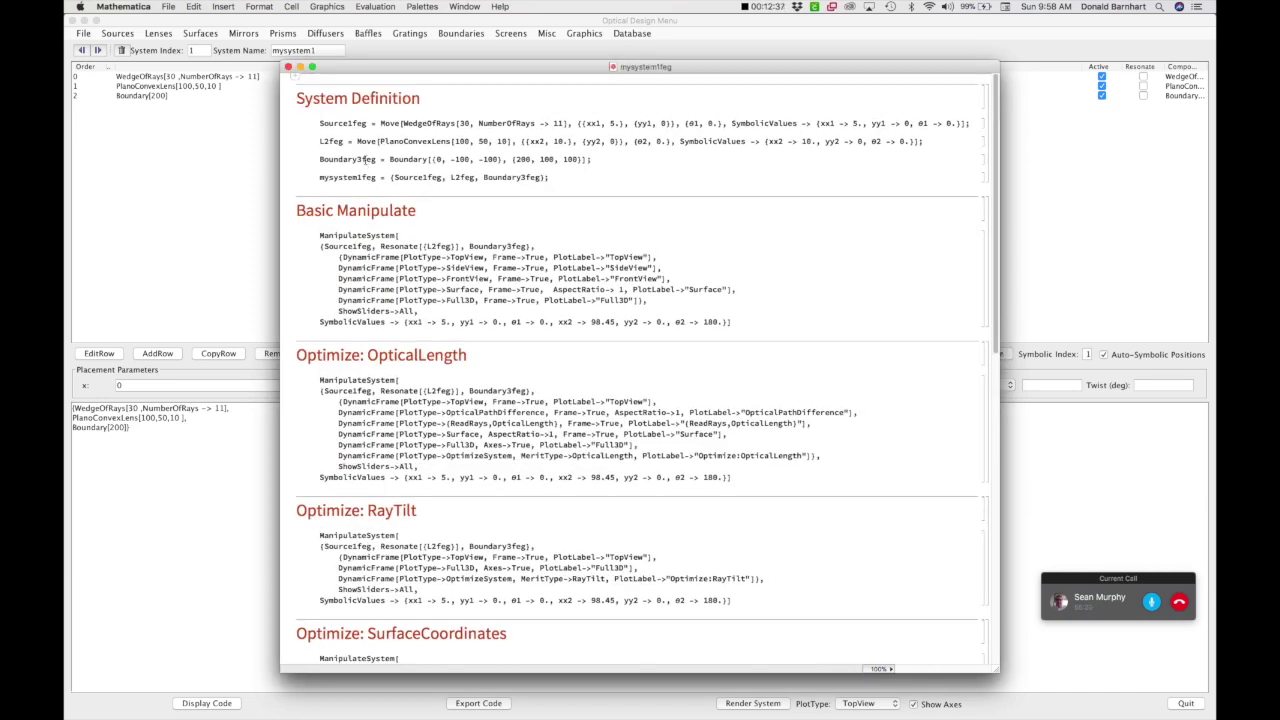
pyautogui.scroll(-10, 410, 378)
pyautogui.scroll(10, 411, 378)
# Move the code notebook down and the ray plot notebook up and right.
pyautogui.moveTo(310, 68); pyautogui.dragTo(309, 258)
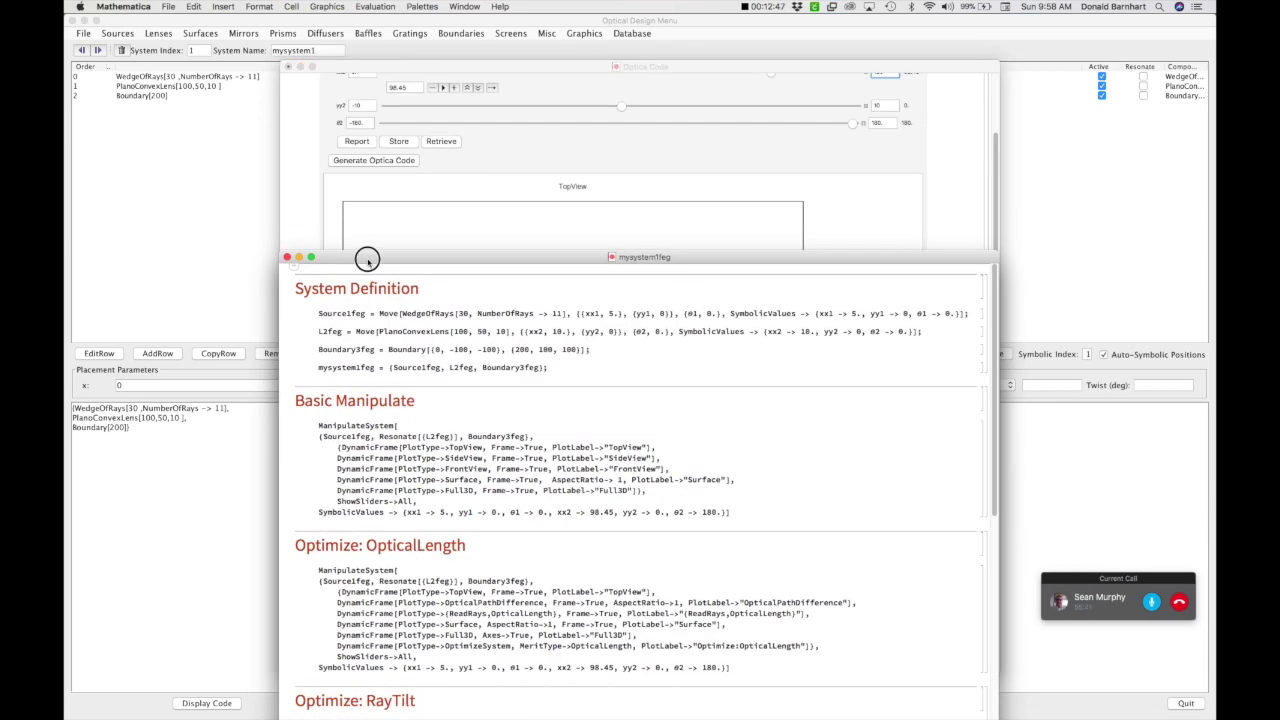
pyautogui.click(588, 172)
pyautogui.scroll(3, 588, 172)
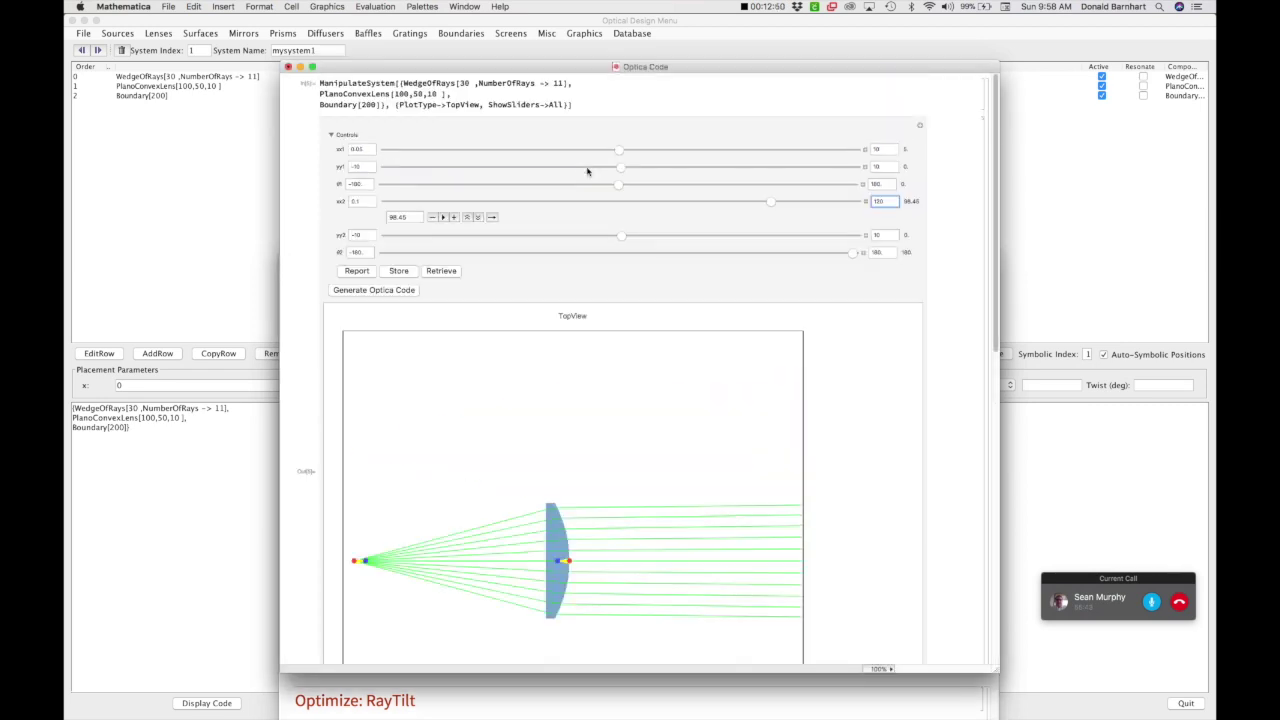
pyautogui.moveTo(516, 74); pyautogui.dragTo(609, 27)
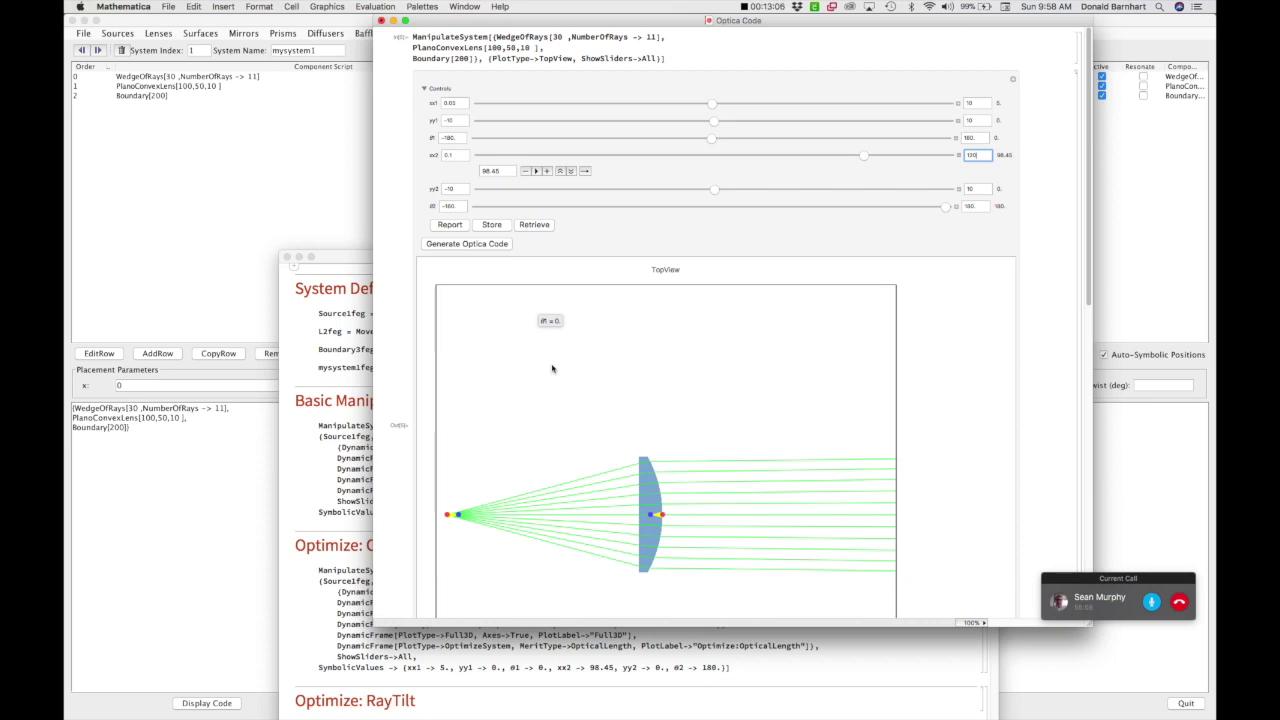
# Check the ray plot, then move mysystem1feg to the top of the screen and enlarge it.
pyautogui.click(339, 260)
pyautogui.moveTo(365, 260); pyautogui.dragTo(292, 194)
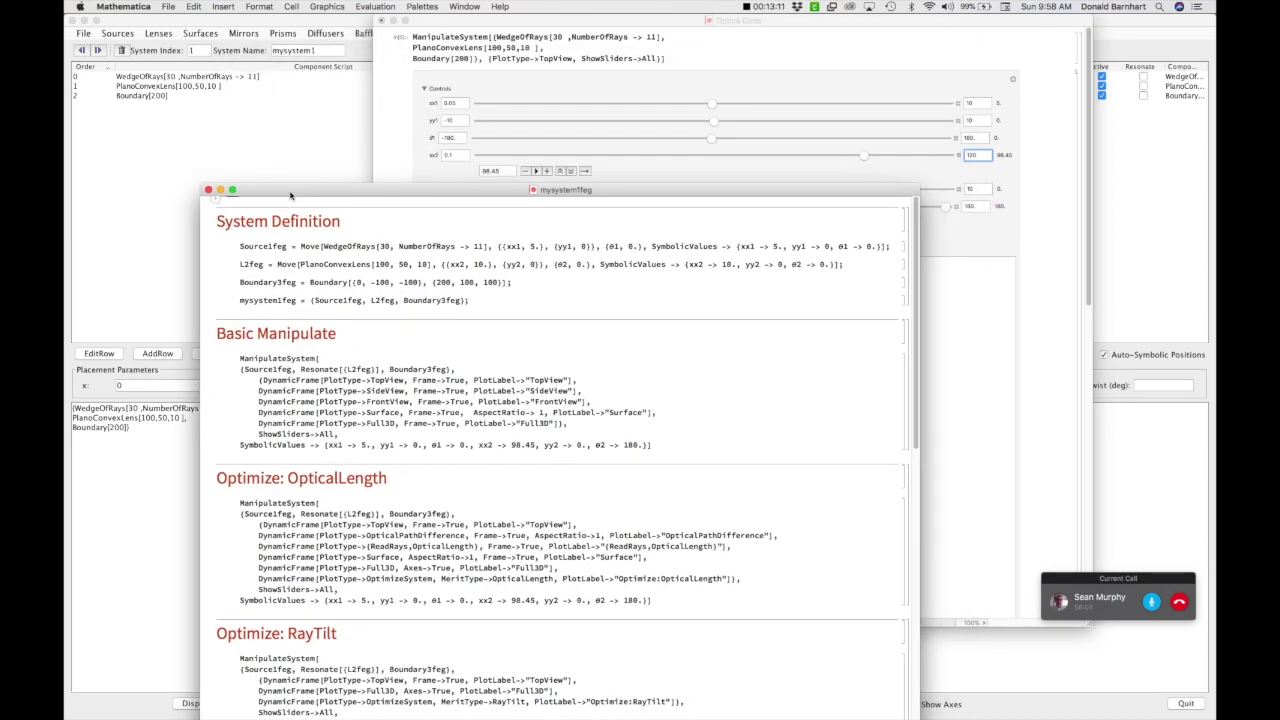
pyautogui.click(514, 119)
pyautogui.scroll(-5, 514, 119)
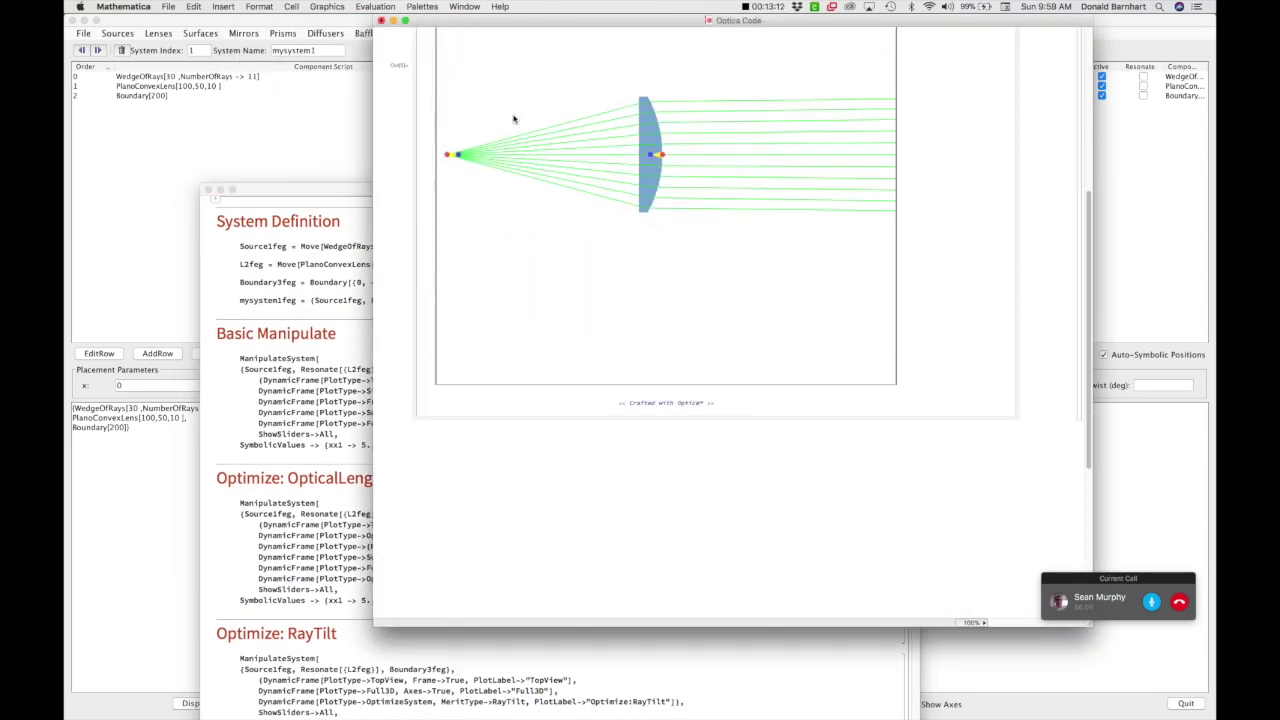
pyautogui.scroll(6, 514, 119)
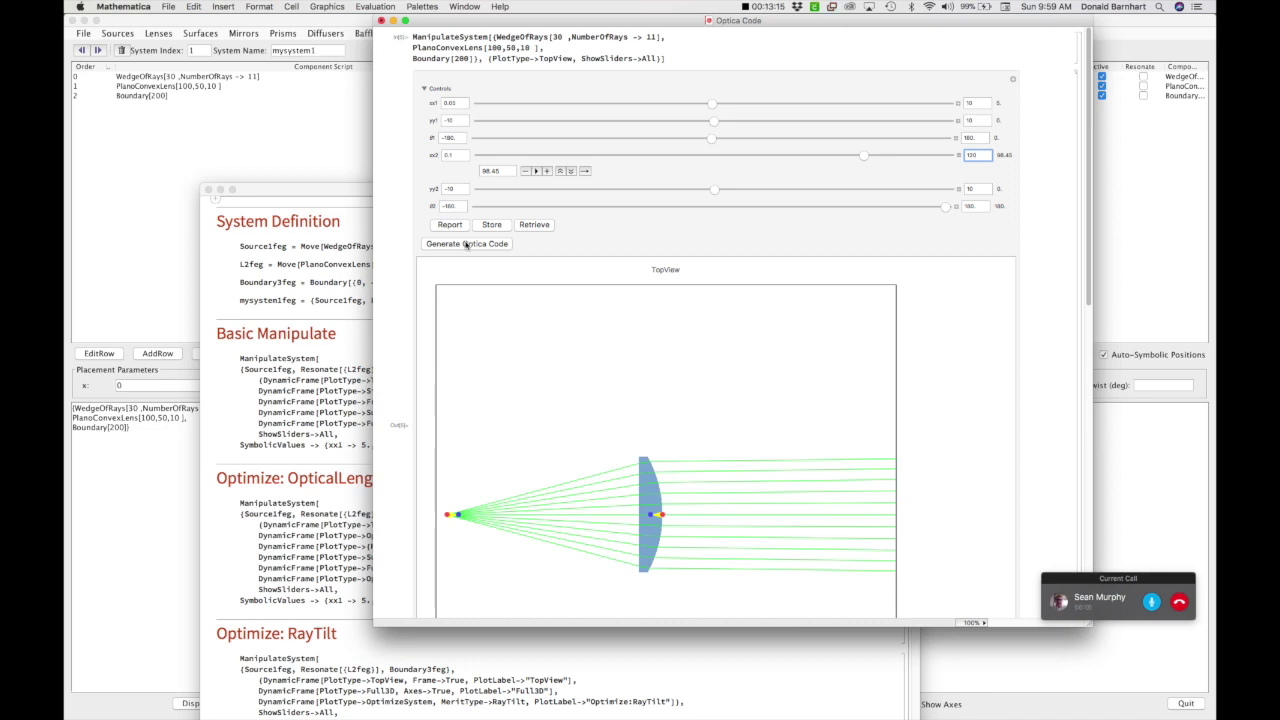
pyautogui.click(315, 199)
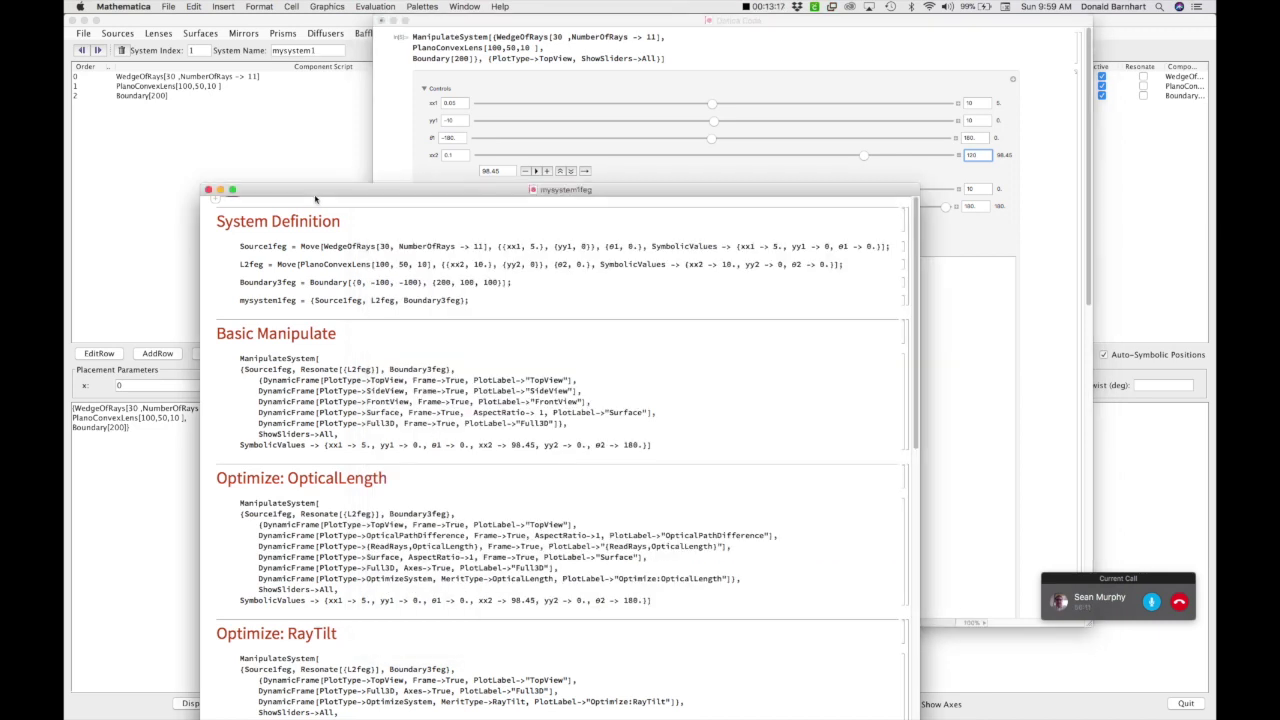
pyautogui.moveTo(315, 199); pyautogui.dragTo(310, 14)
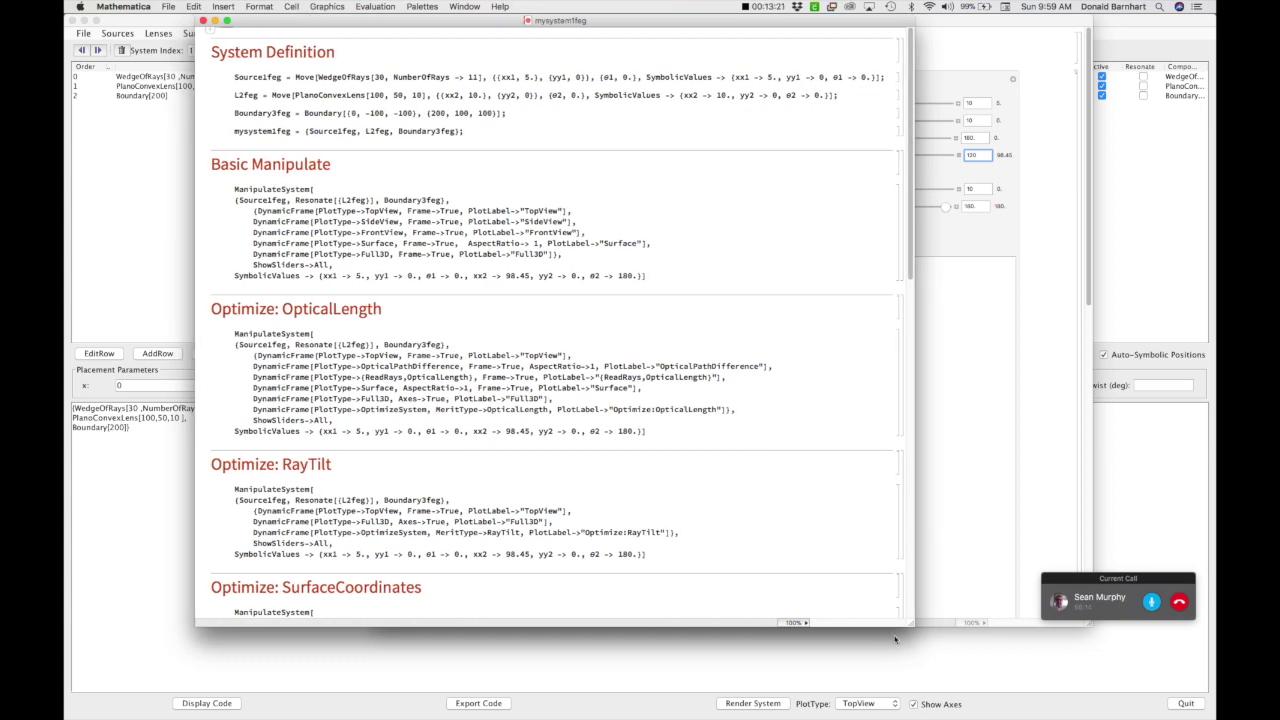
pyautogui.moveTo(908, 626); pyautogui.dragTo(926, 697)
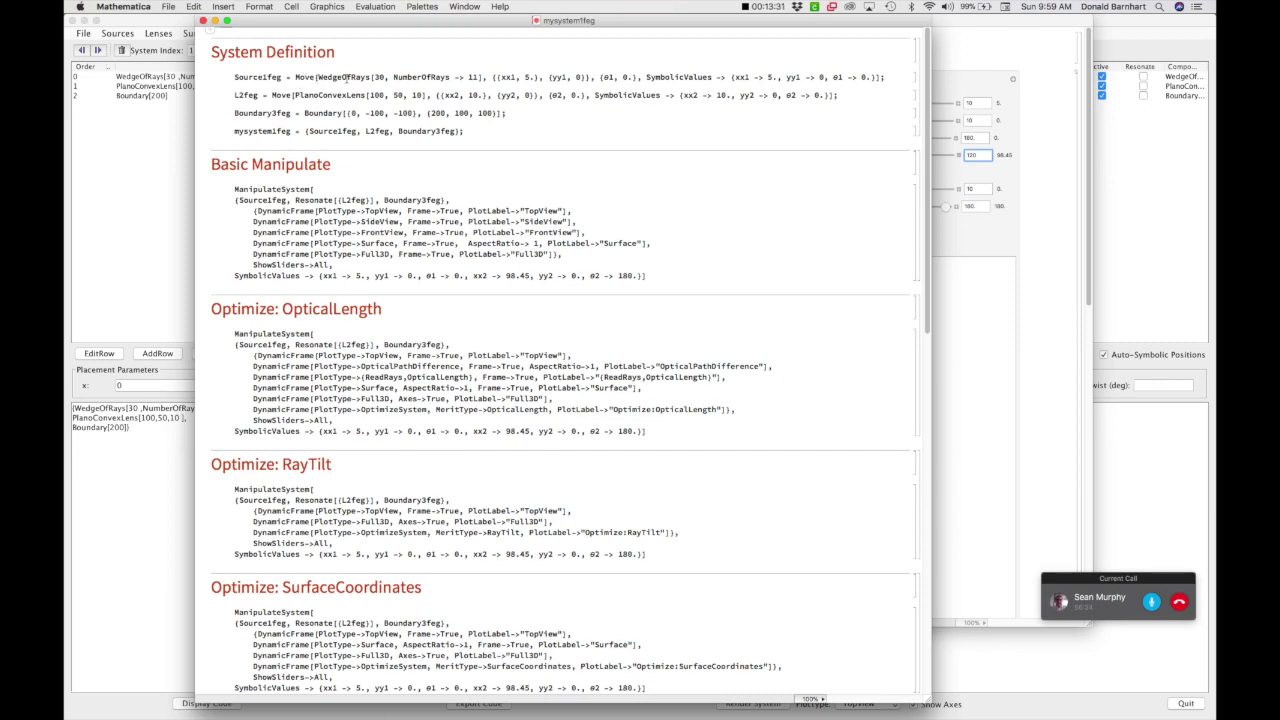
# Highlight the Source1feg, Boundary3feg, L2feg and mysystem1feg definitions in turn.
pyautogui.doubleClick(246, 78)
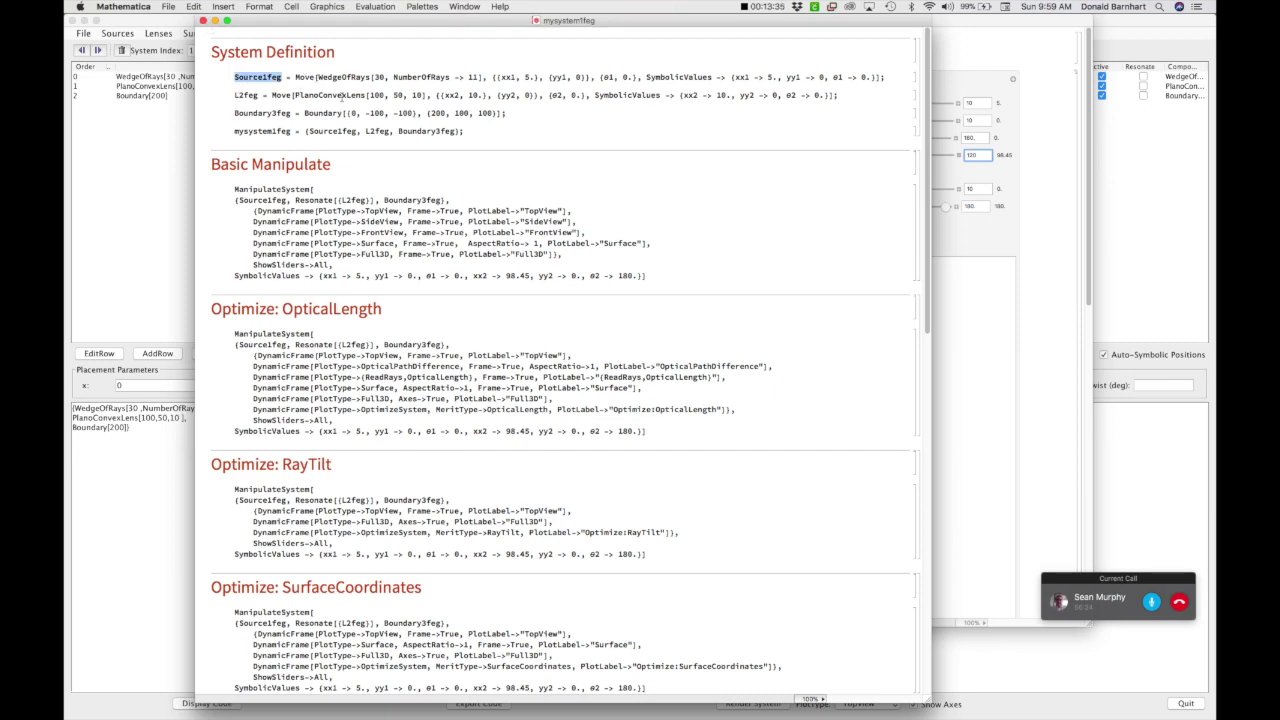
pyautogui.click(341, 96)
pyautogui.doubleClick(256, 113)
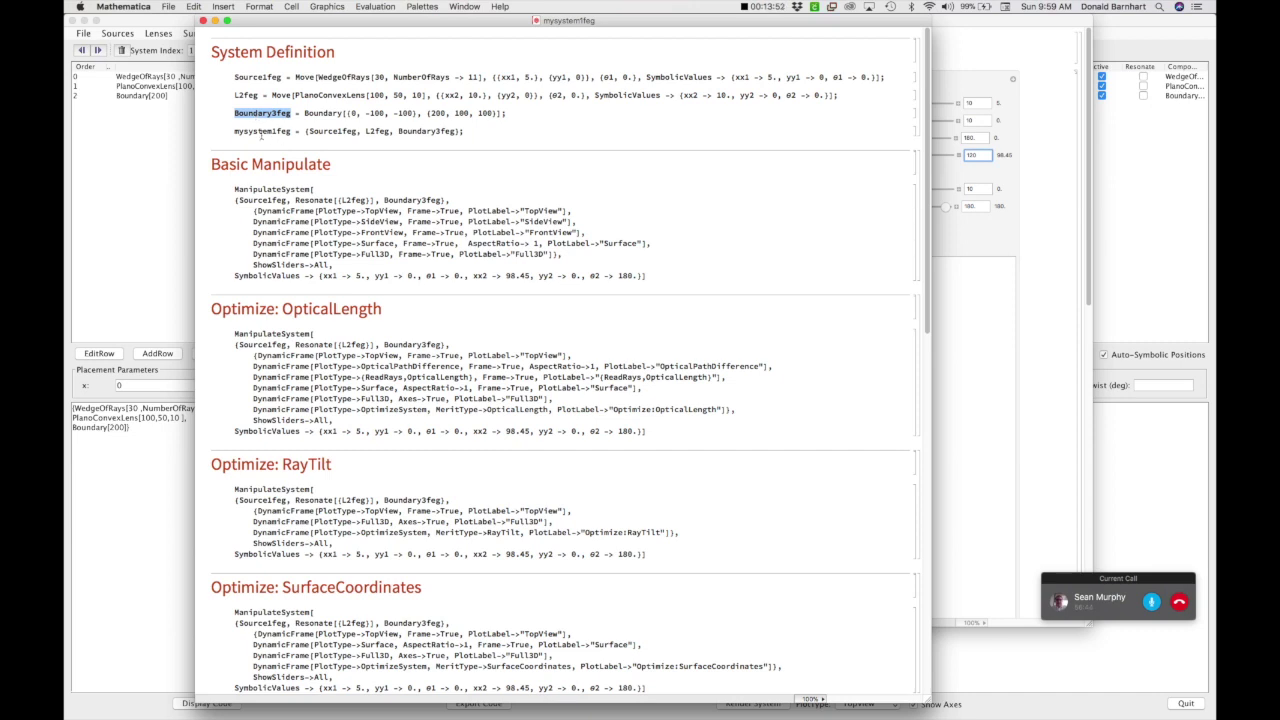
pyautogui.tripleClick(239, 97)
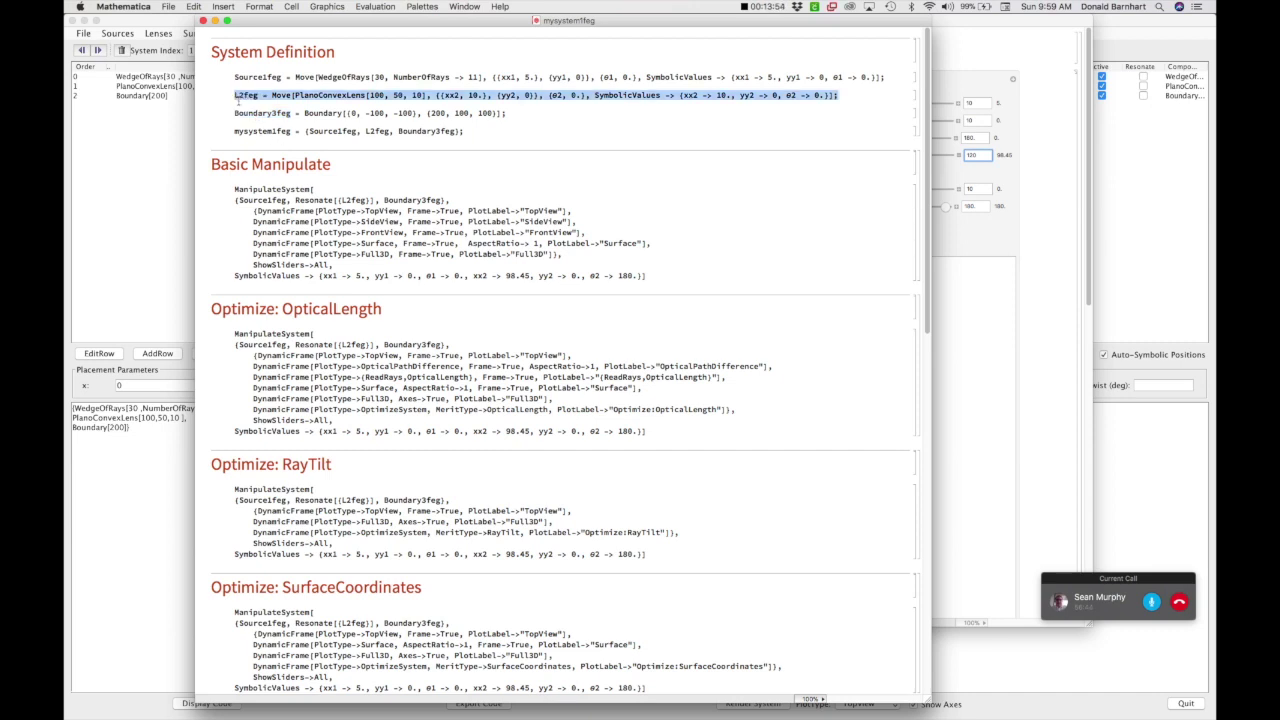
pyautogui.doubleClick(263, 77)
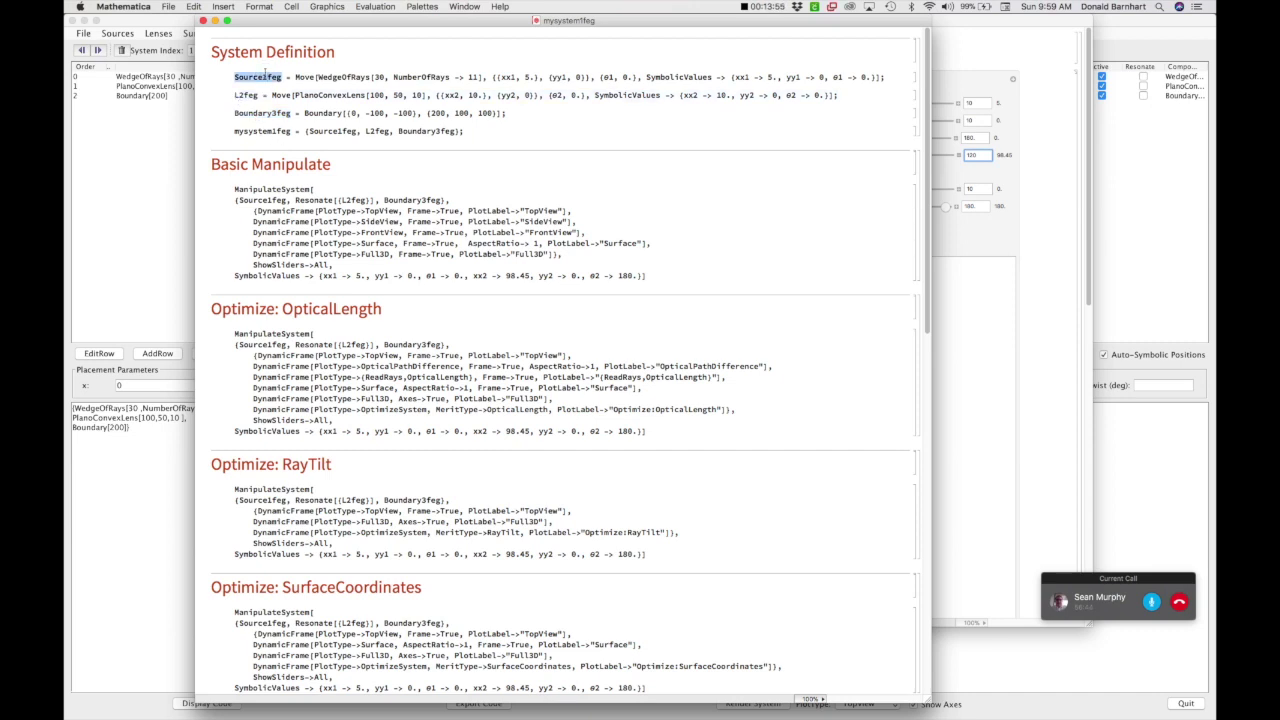
pyautogui.doubleClick(255, 131)
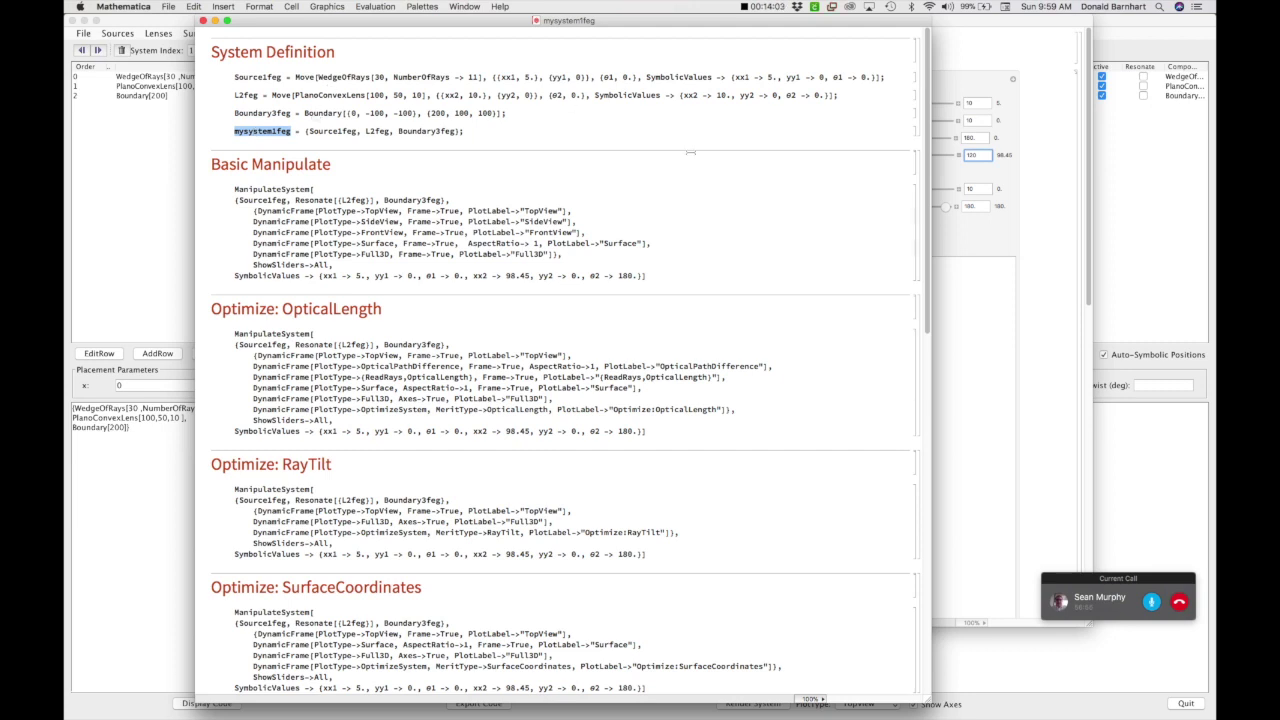
# Select the four System Definition input cells and evaluate them with Shift+Enter.
pyautogui.moveTo(912, 76); pyautogui.dragTo(912, 146)
pyautogui.hotkey('shift', 'Return')
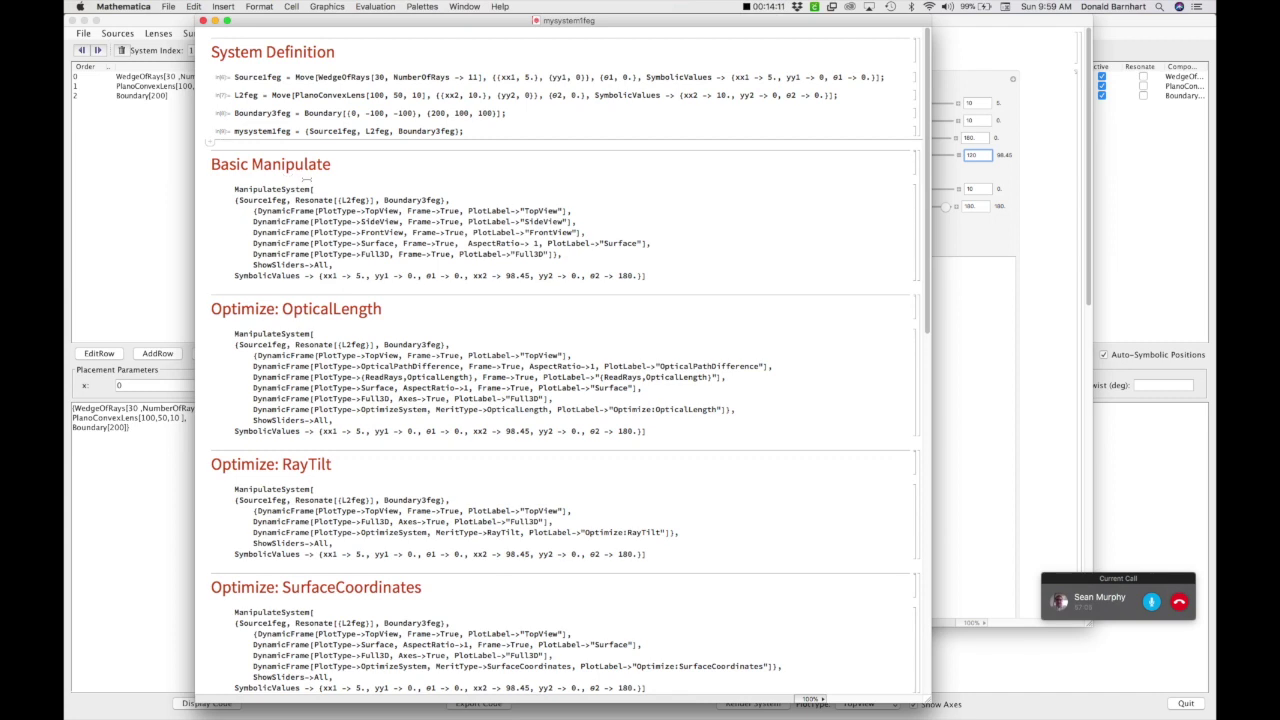
pyautogui.click(306, 182)
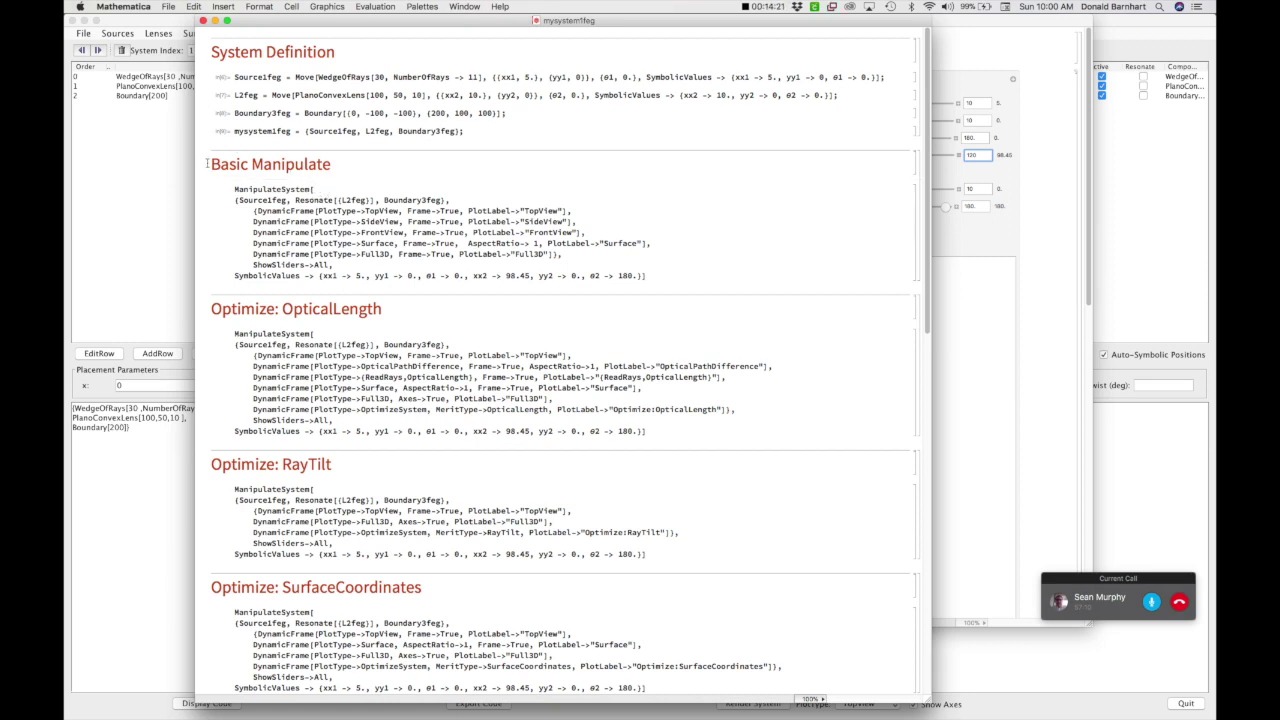
pyautogui.scroll(-1, 342, 203)
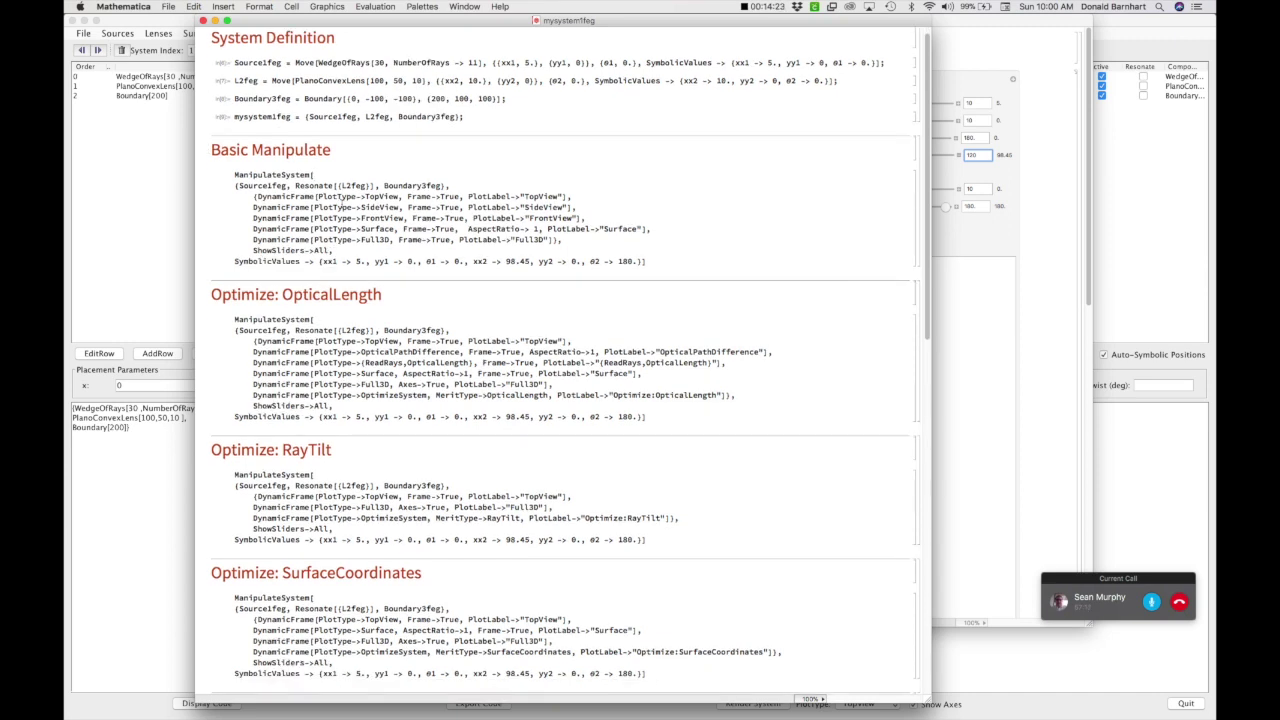
pyautogui.scroll(1, 342, 203)
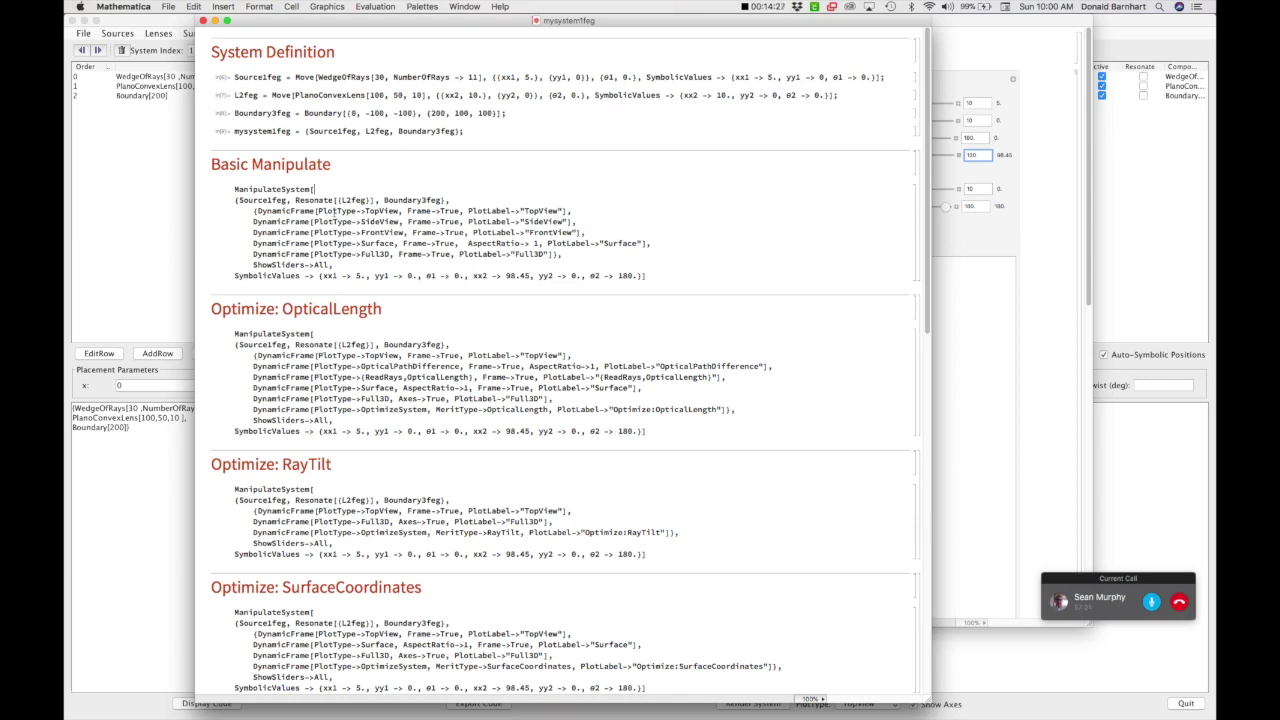
pyautogui.click(314, 189)
pyautogui.moveTo(400, 20); pyautogui.dragTo(473, 154)
pyautogui.click(505, 70)
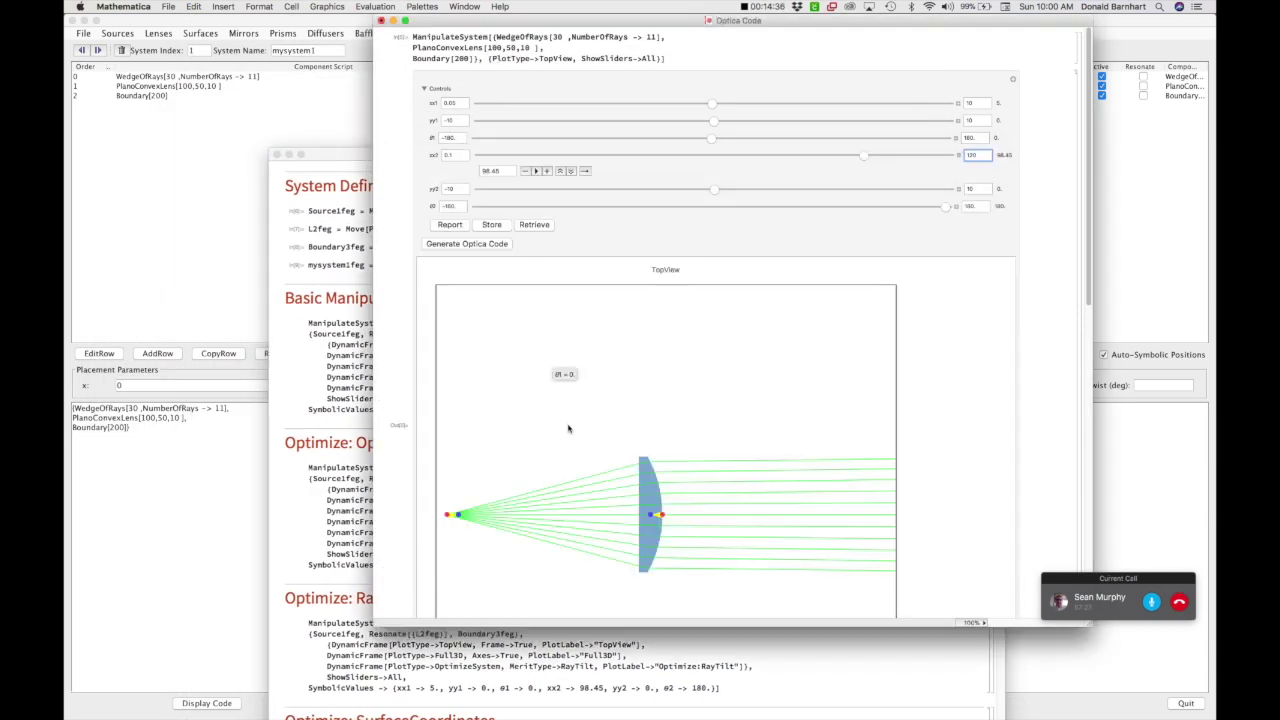
pyautogui.scroll(-4, 570, 429)
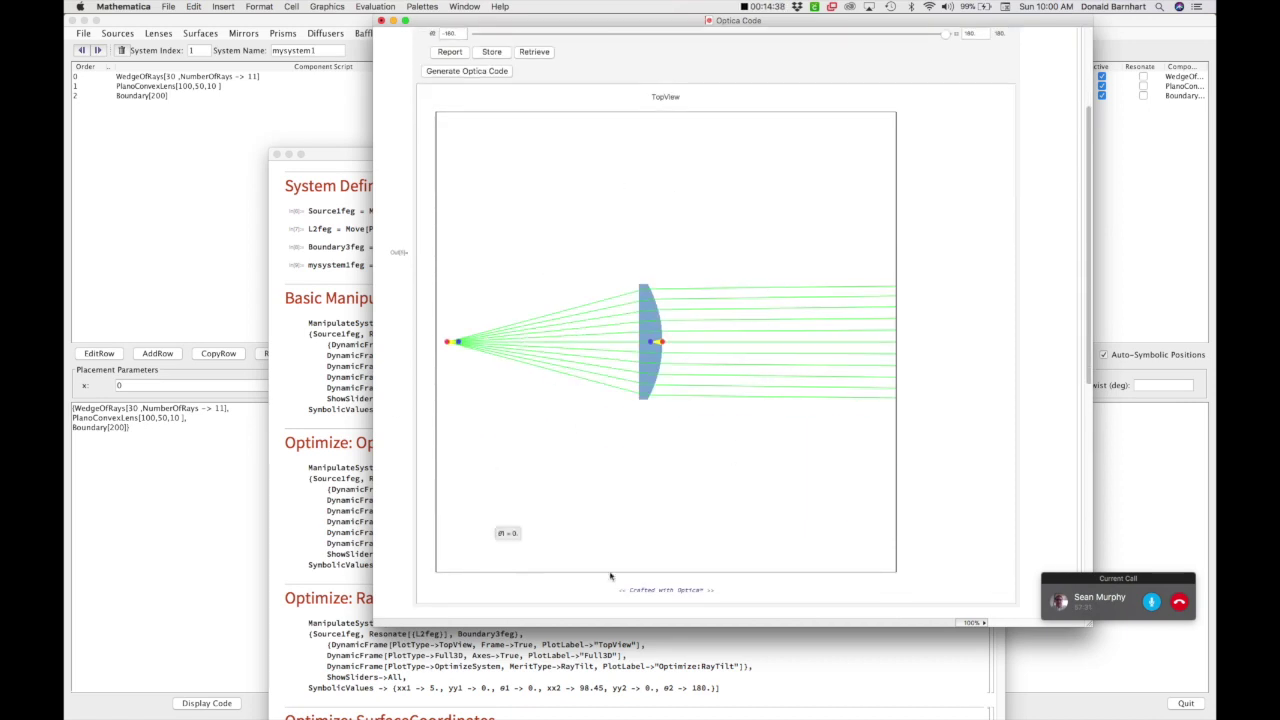
pyautogui.scroll(4, 505, 122)
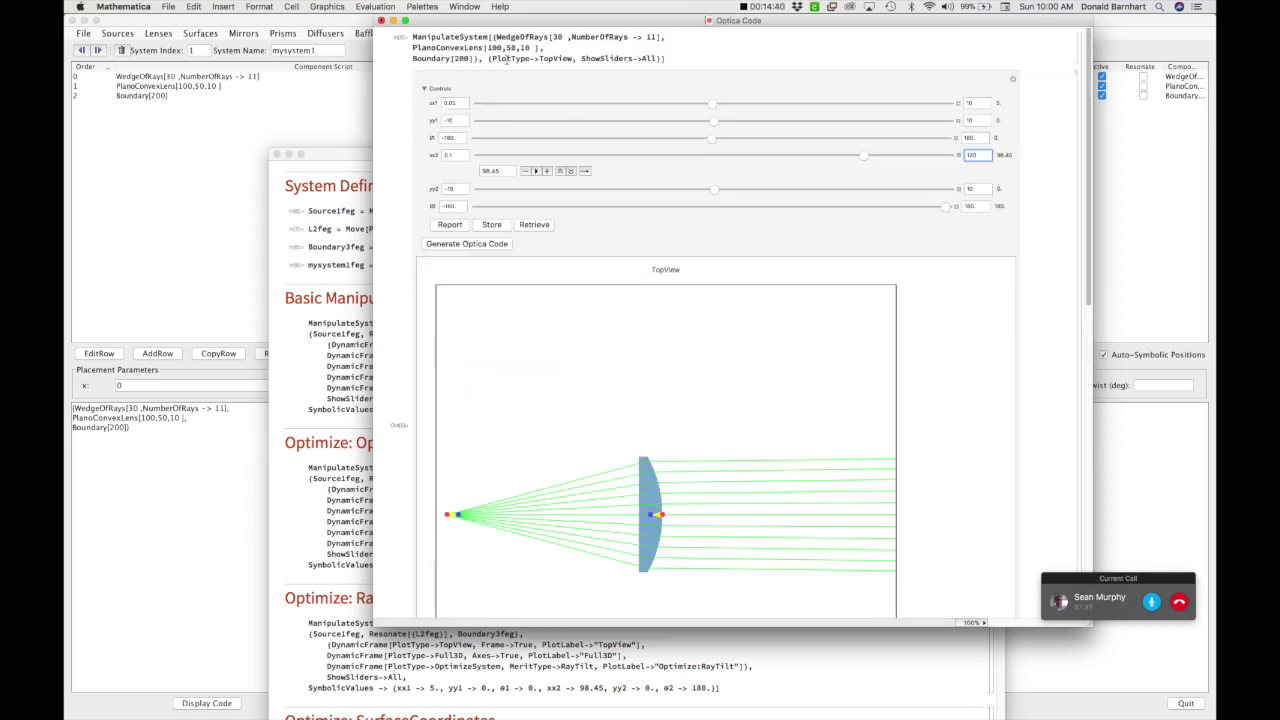
pyautogui.click(337, 156)
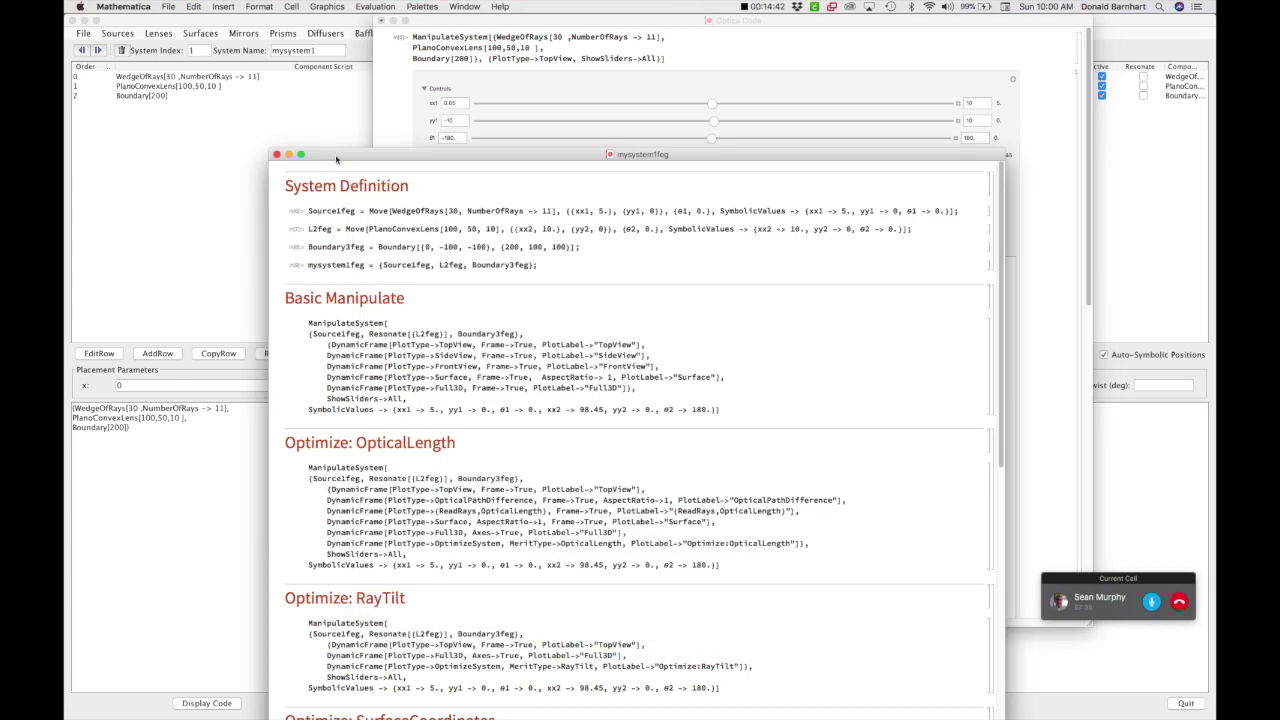
pyautogui.moveTo(335, 152); pyautogui.dragTo(244, 8)
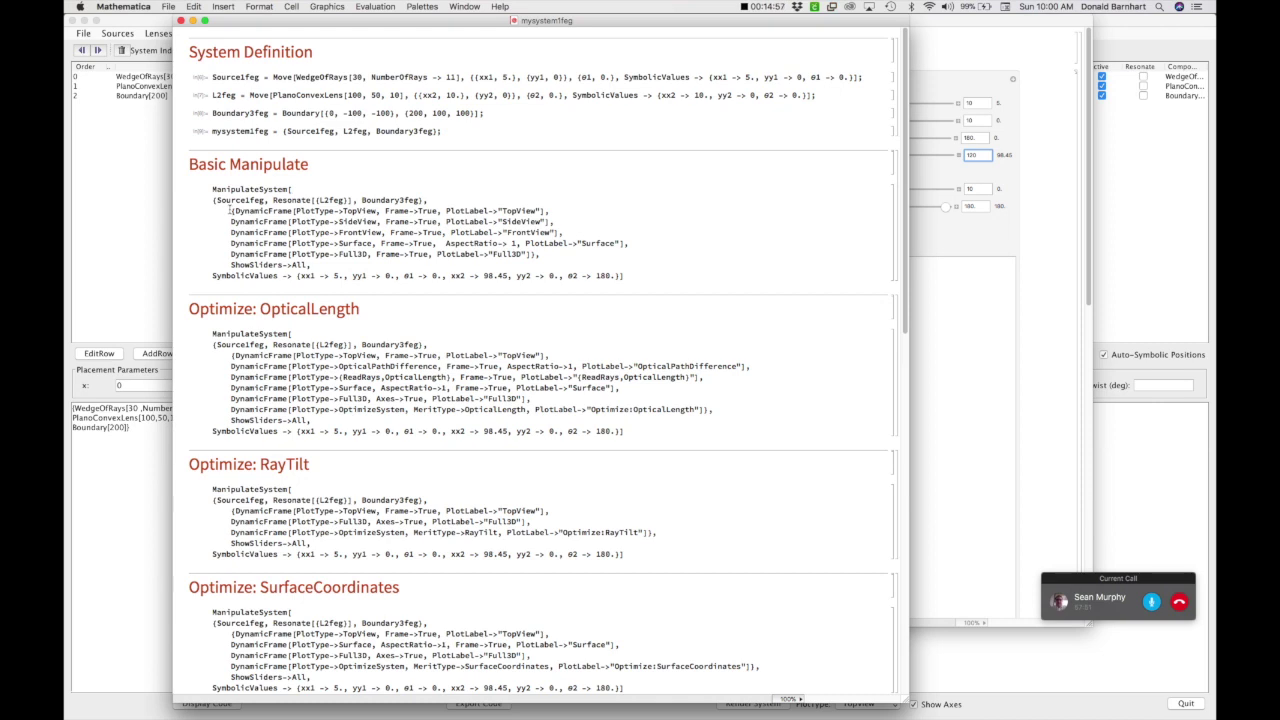
pyautogui.scroll(-5, 267, 318)
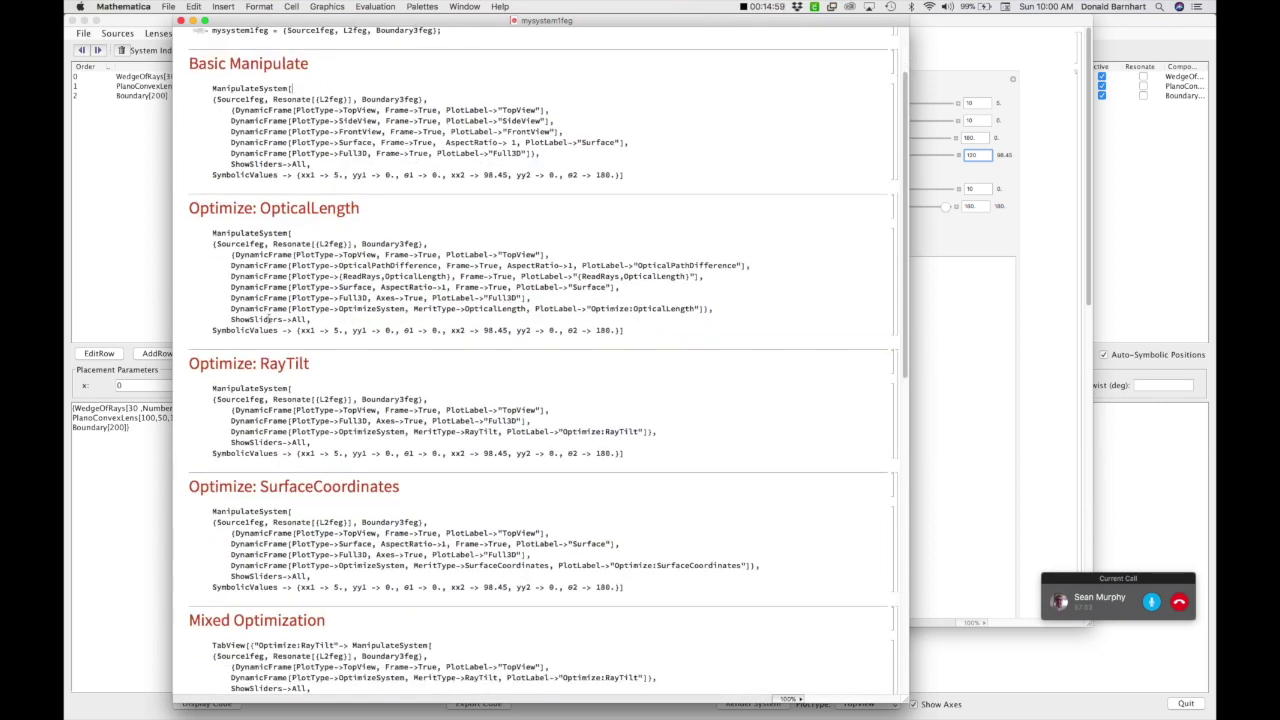
pyautogui.scroll(-2, 267, 318)
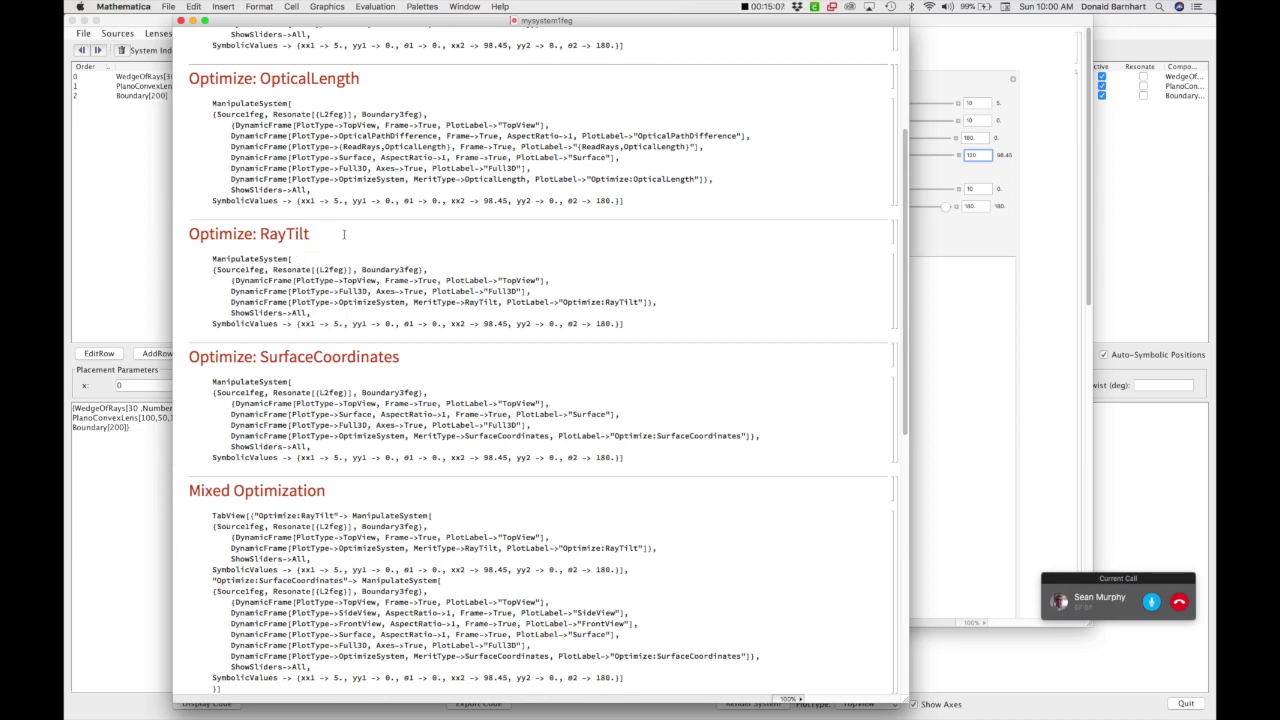
# Delete the Optimize: OpticalLength, Optimize: SurfaceCoordinates and Mixed Optimization sections.
pyautogui.scroll(-5, 344, 229)
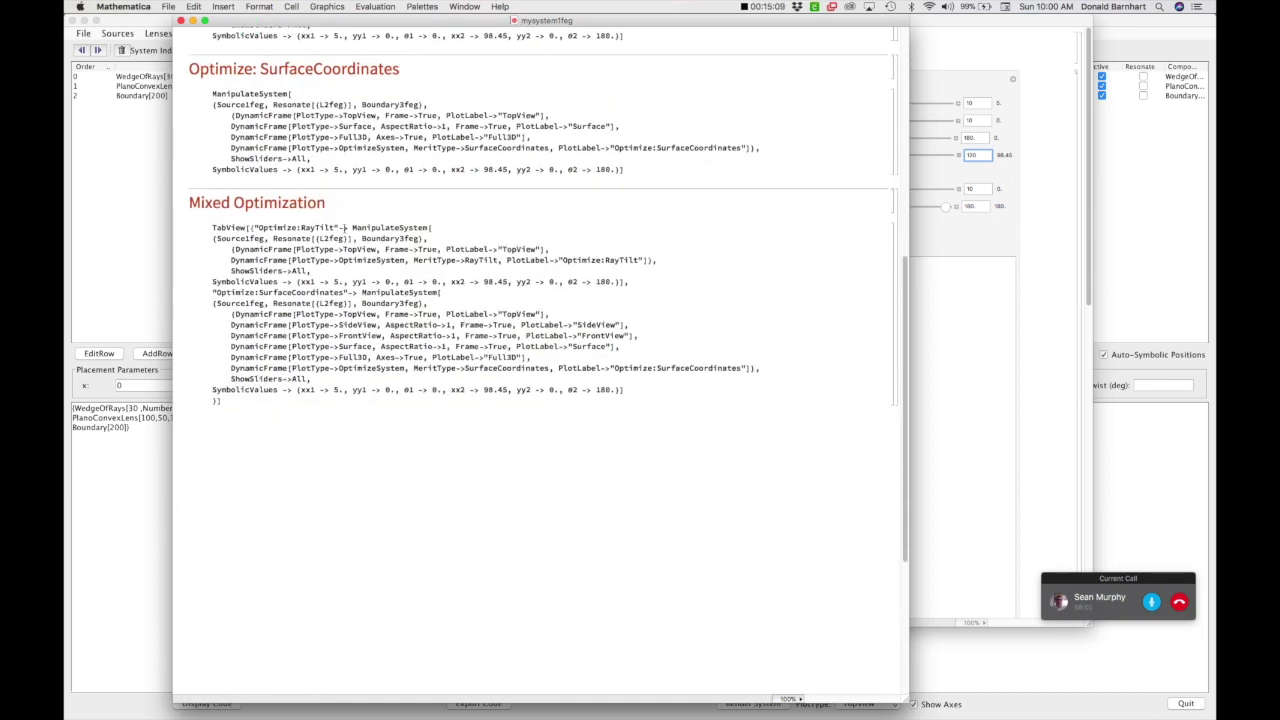
pyautogui.scroll(10, 344, 229)
pyautogui.scroll(-3, 340, 226)
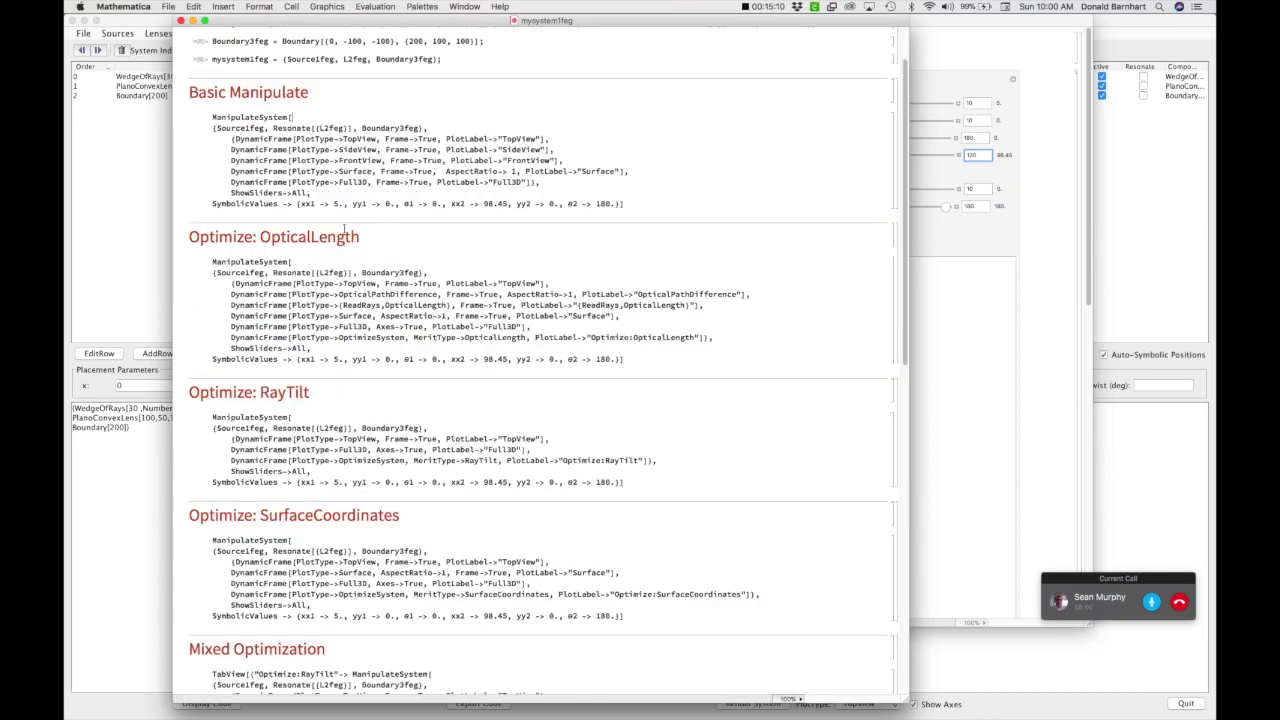
pyautogui.click(893, 392)
pyautogui.click(896, 202)
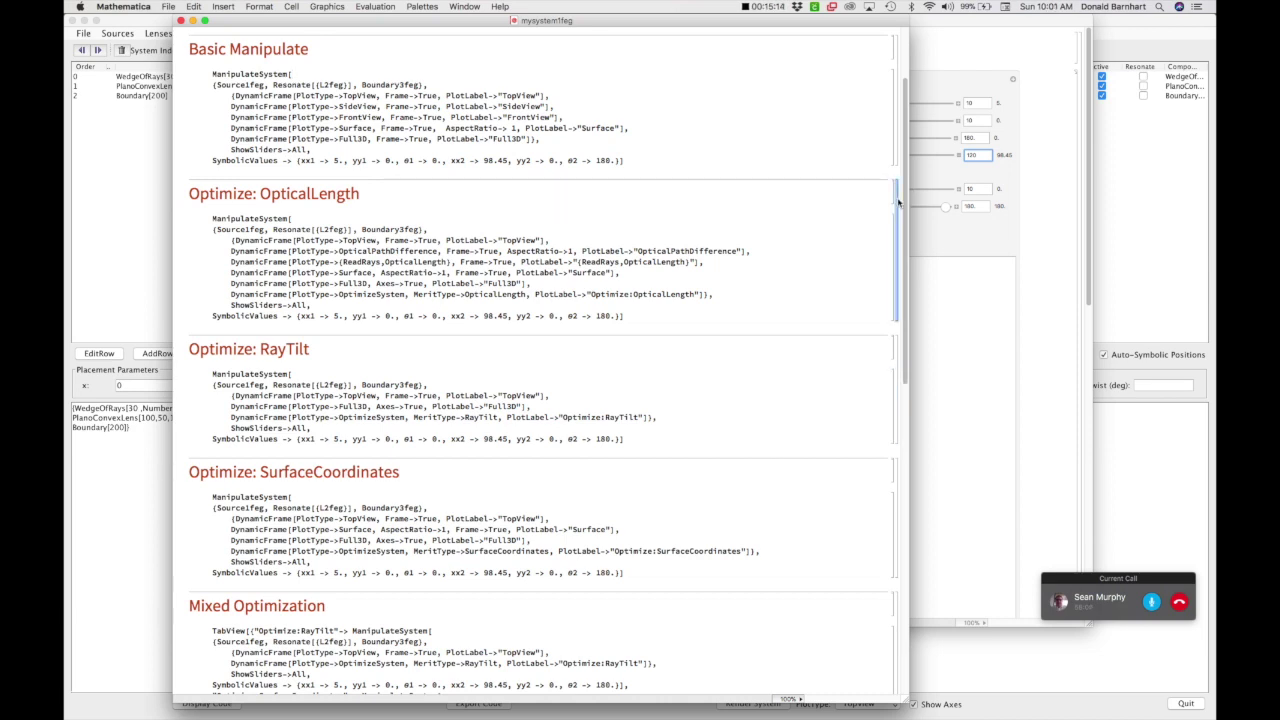
pyautogui.press('BackSpace')
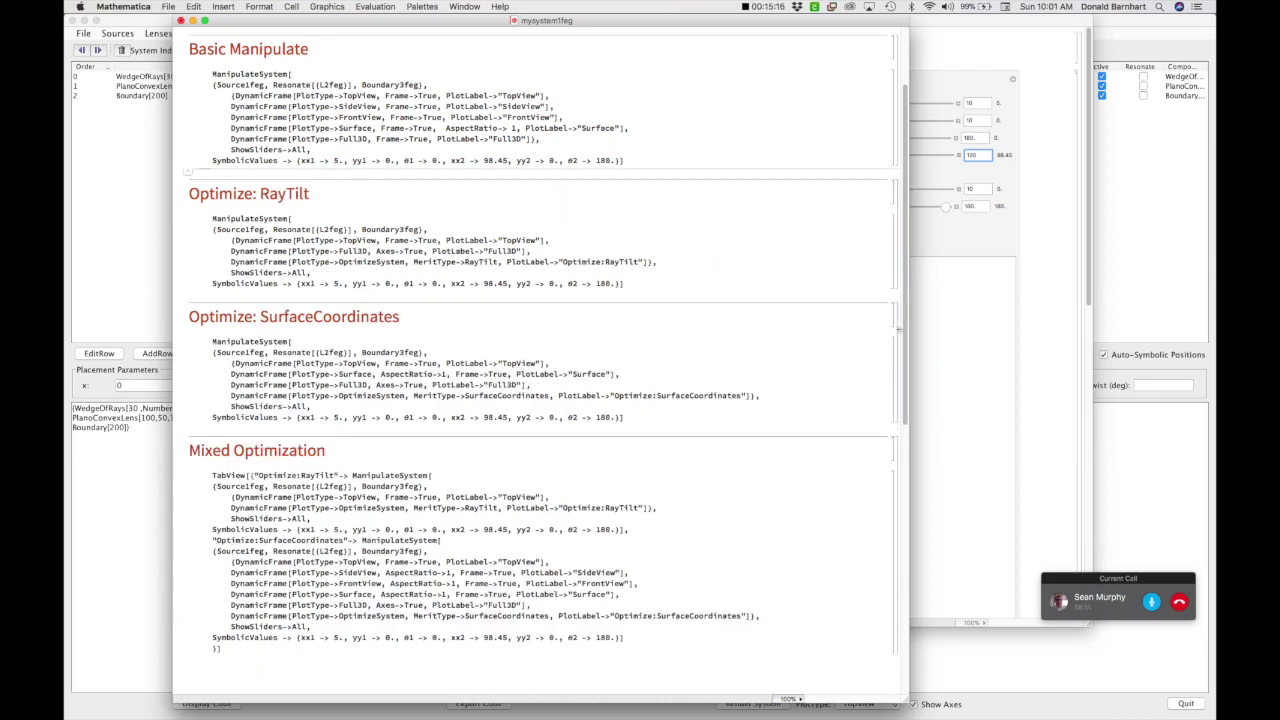
pyautogui.click(895, 325)
pyautogui.press('BackSpace')
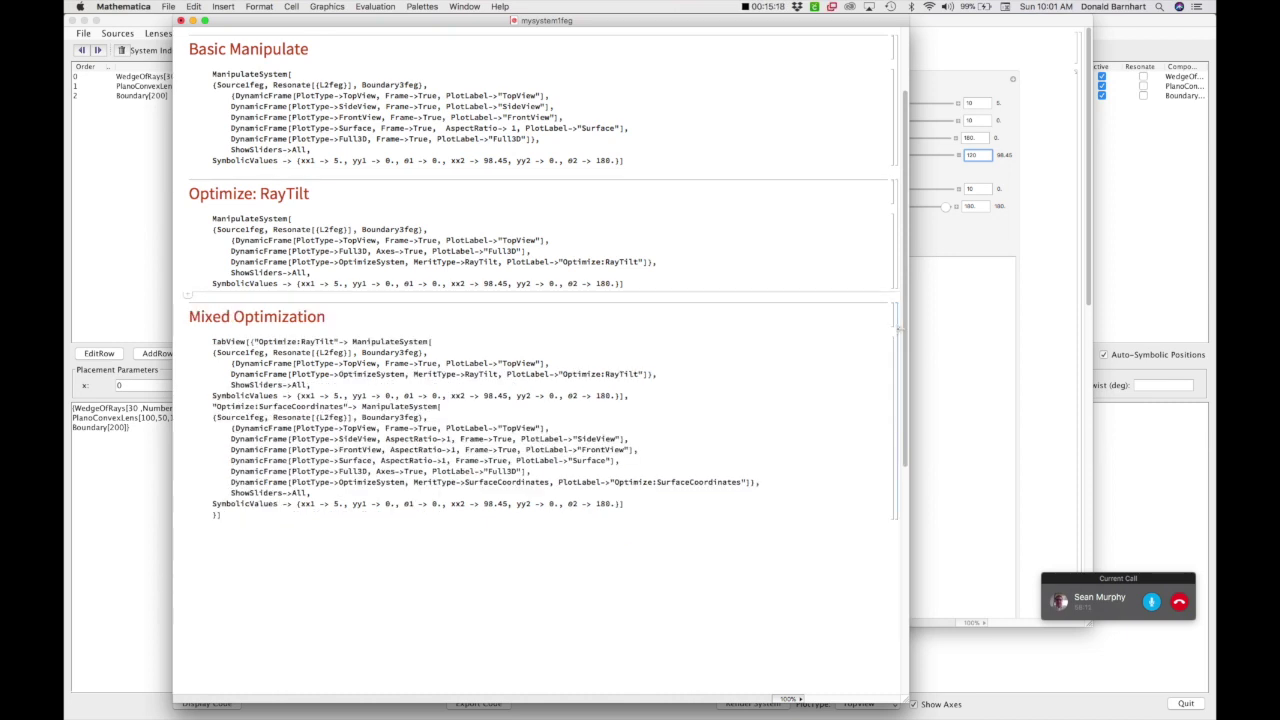
pyautogui.click(896, 325)
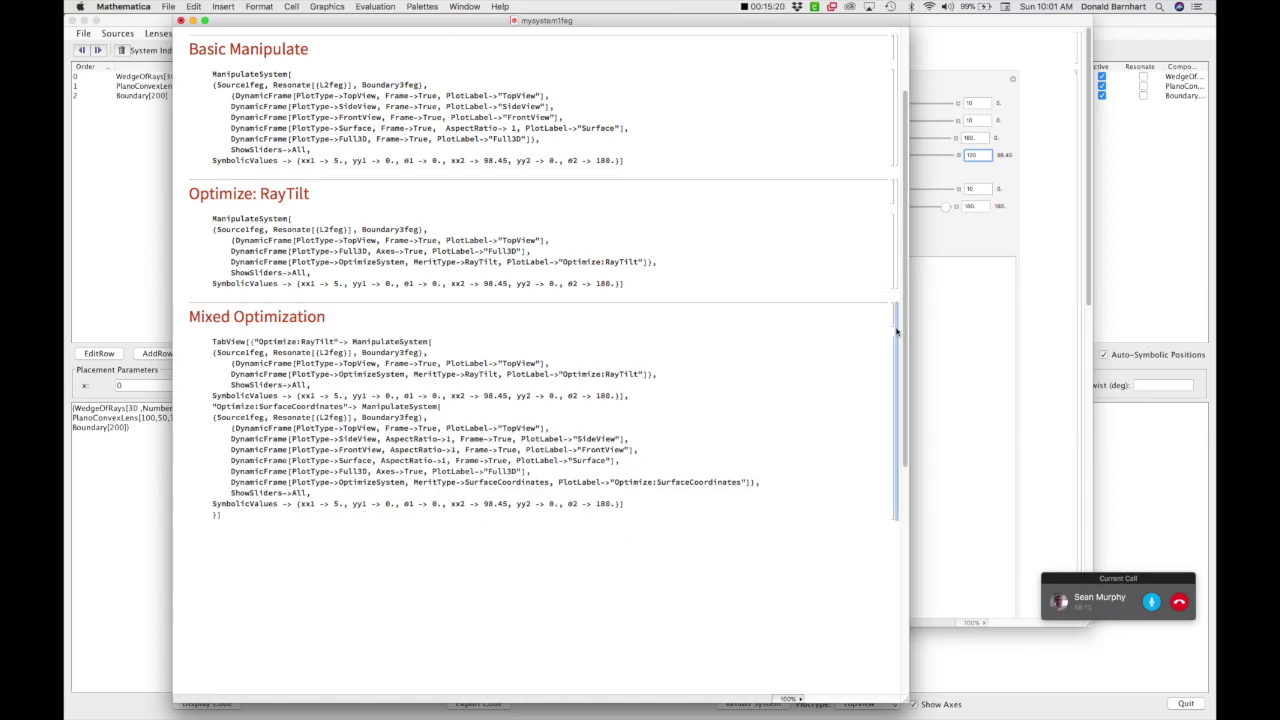
pyautogui.press('BackSpace')
# Delete the Basic Manipulate section and evaluate the Optimize: RayTilt cell.
pyautogui.scroll(5, 897, 328)
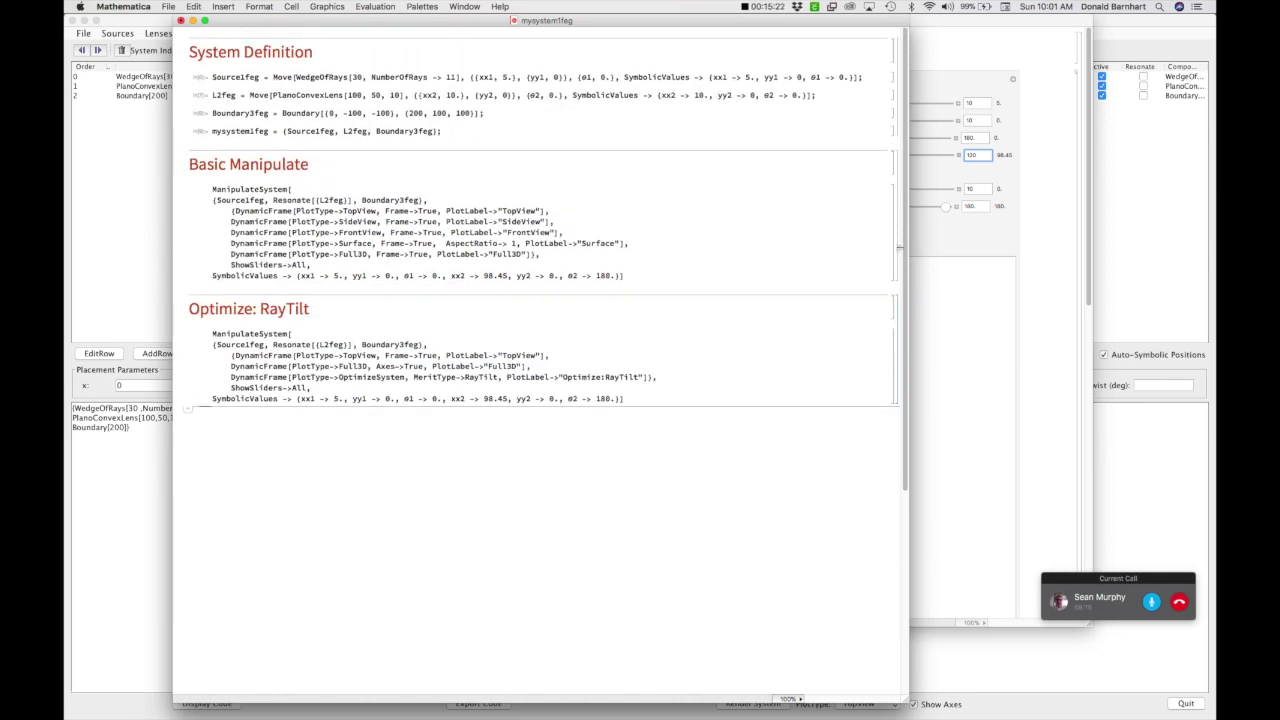
pyautogui.click(899, 191)
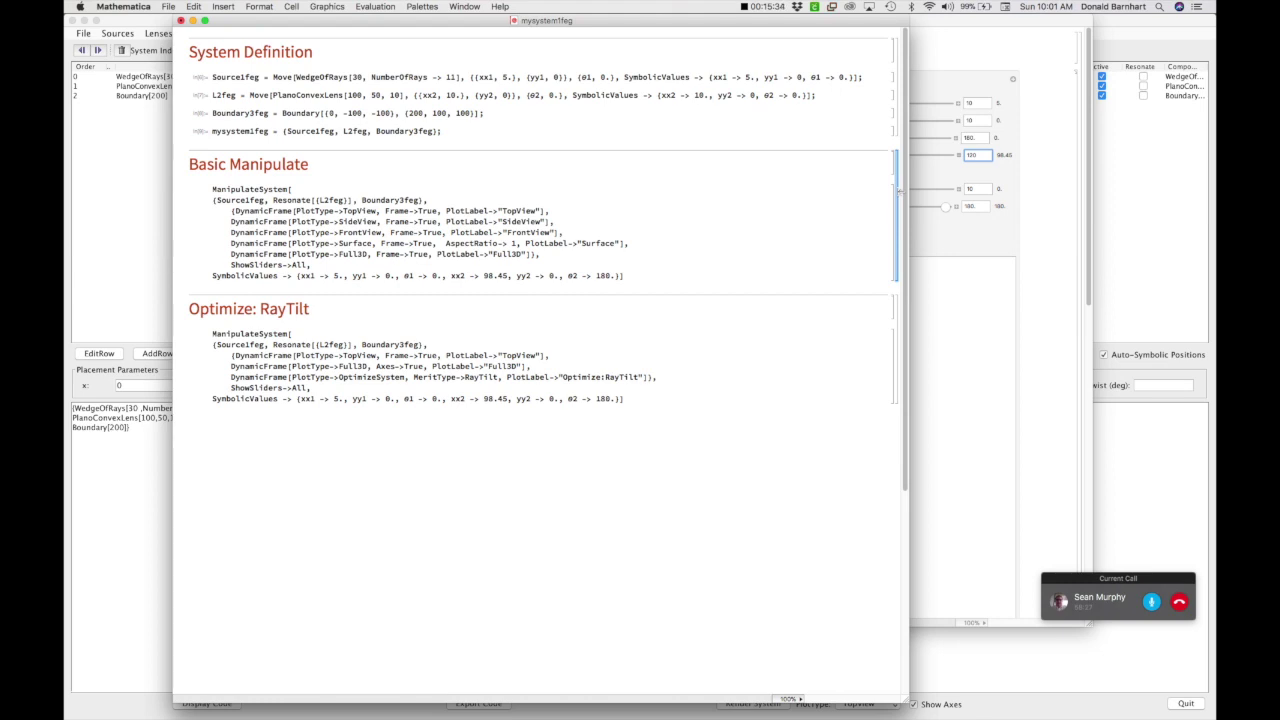
pyautogui.press('BackSpace')
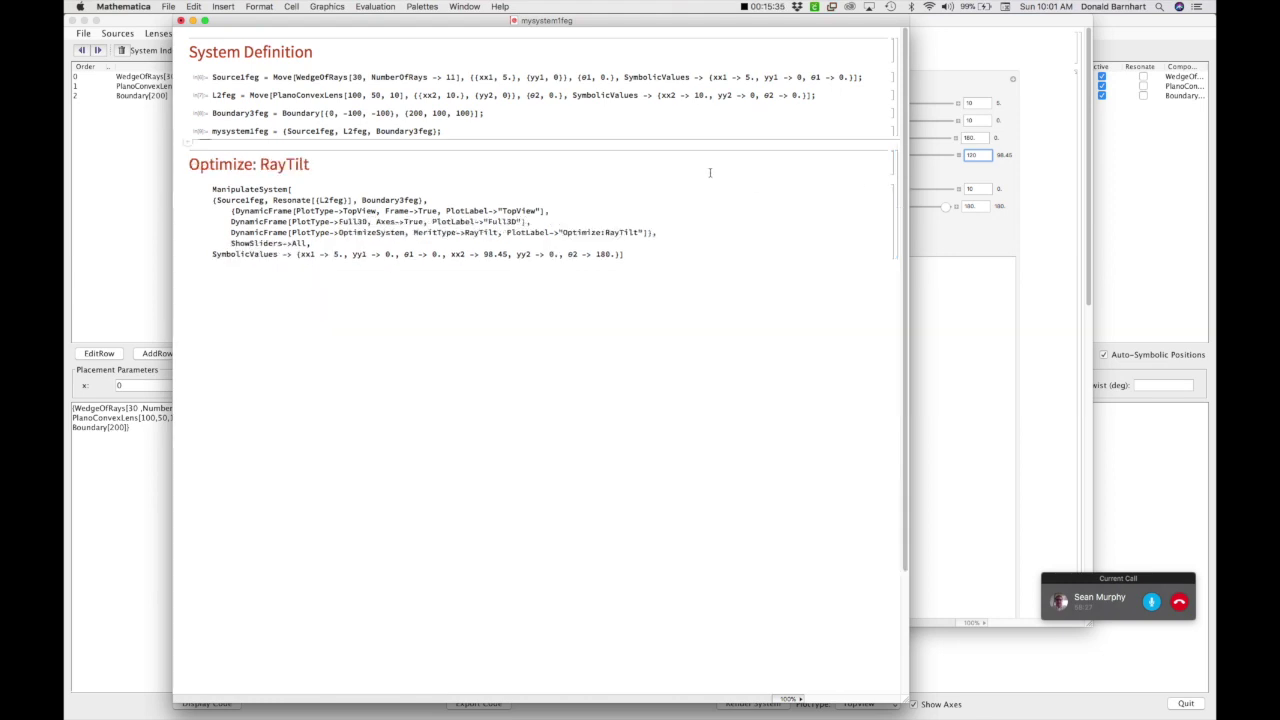
pyautogui.click(893, 199)
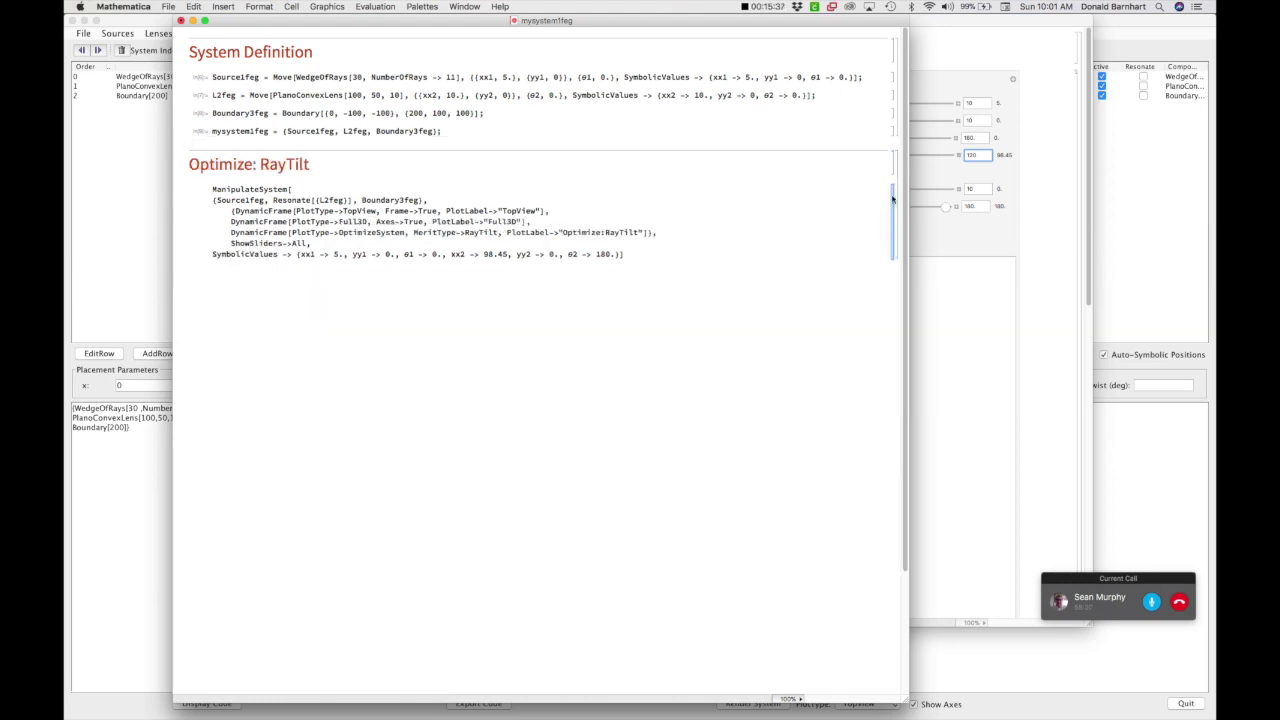
pyautogui.hotkey('shift', 'Return')
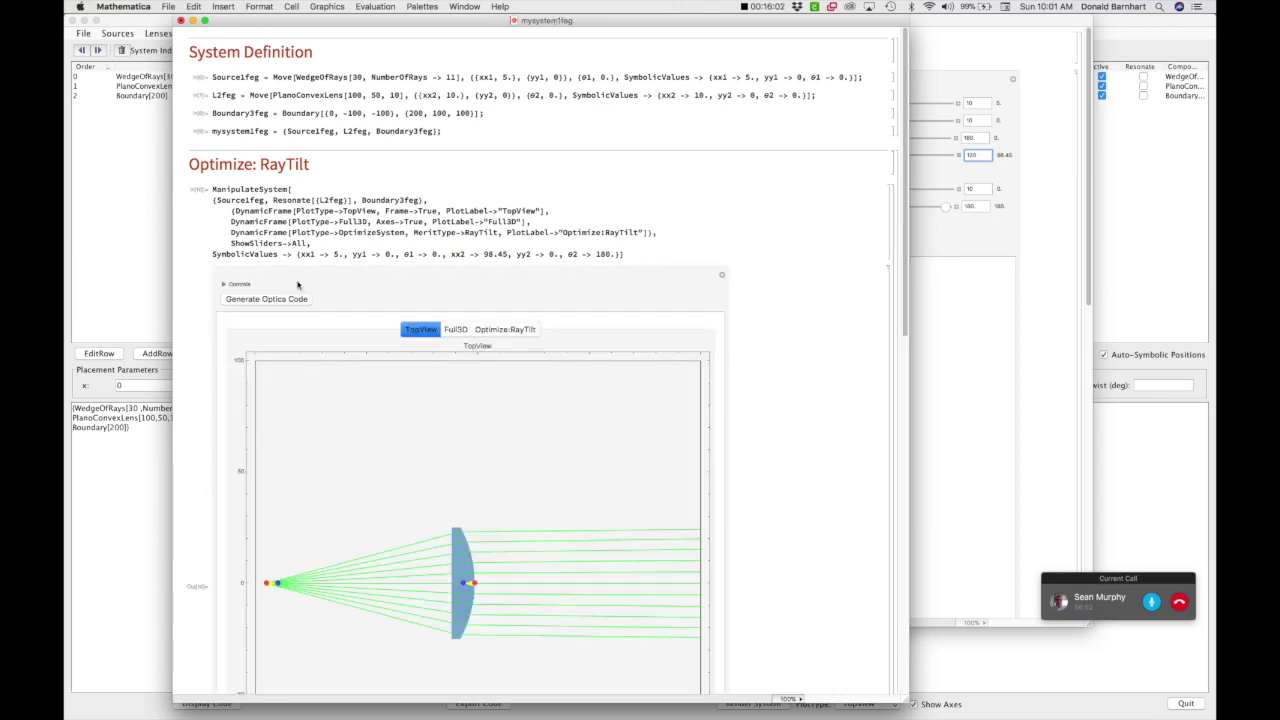
# Rotate the ray fan in Full3D, return to TopView, then show the Optimize:RayTilt table.
pyautogui.scroll(-5, 297, 285)
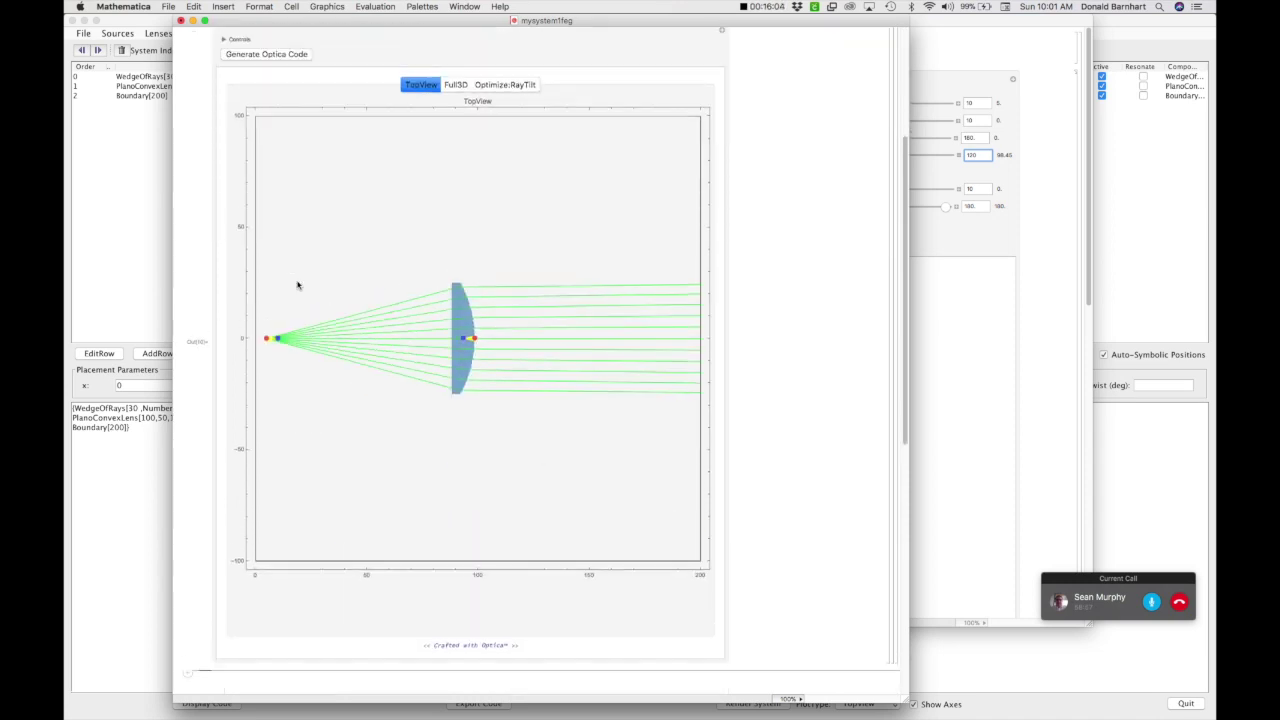
pyautogui.scroll(-3, 297, 285)
pyautogui.scroll(3, 297, 285)
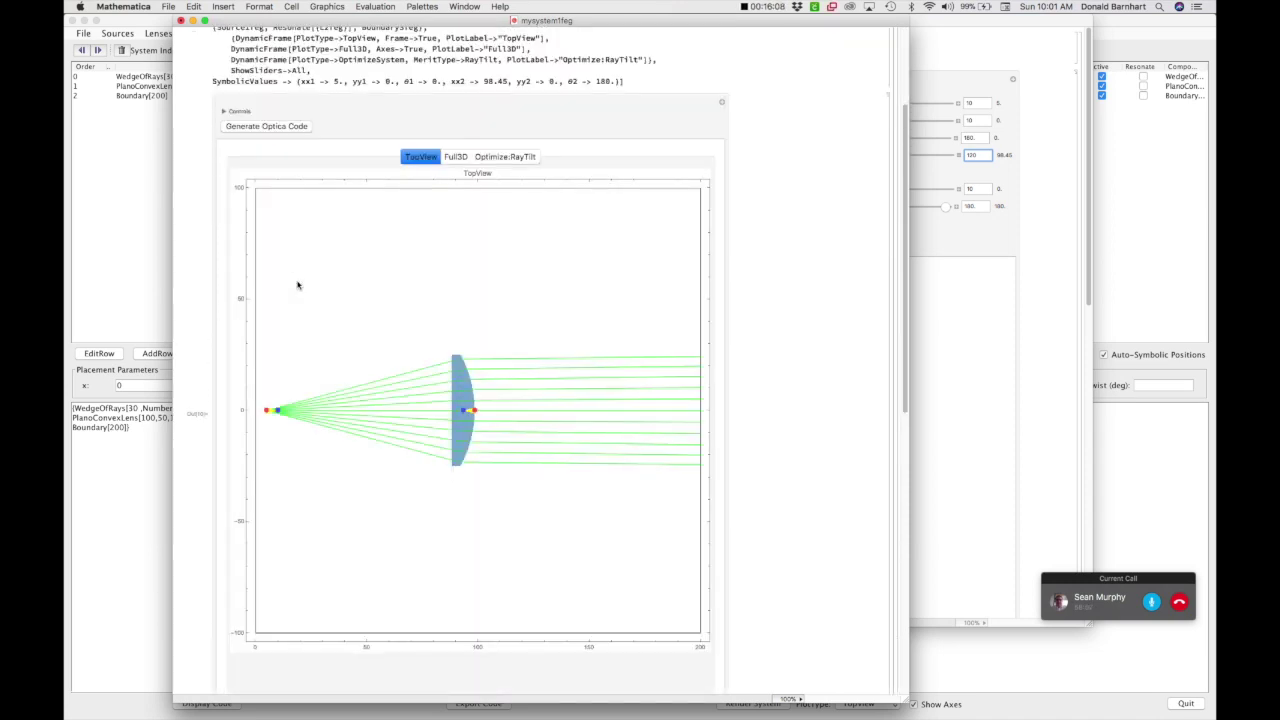
pyautogui.click(457, 160)
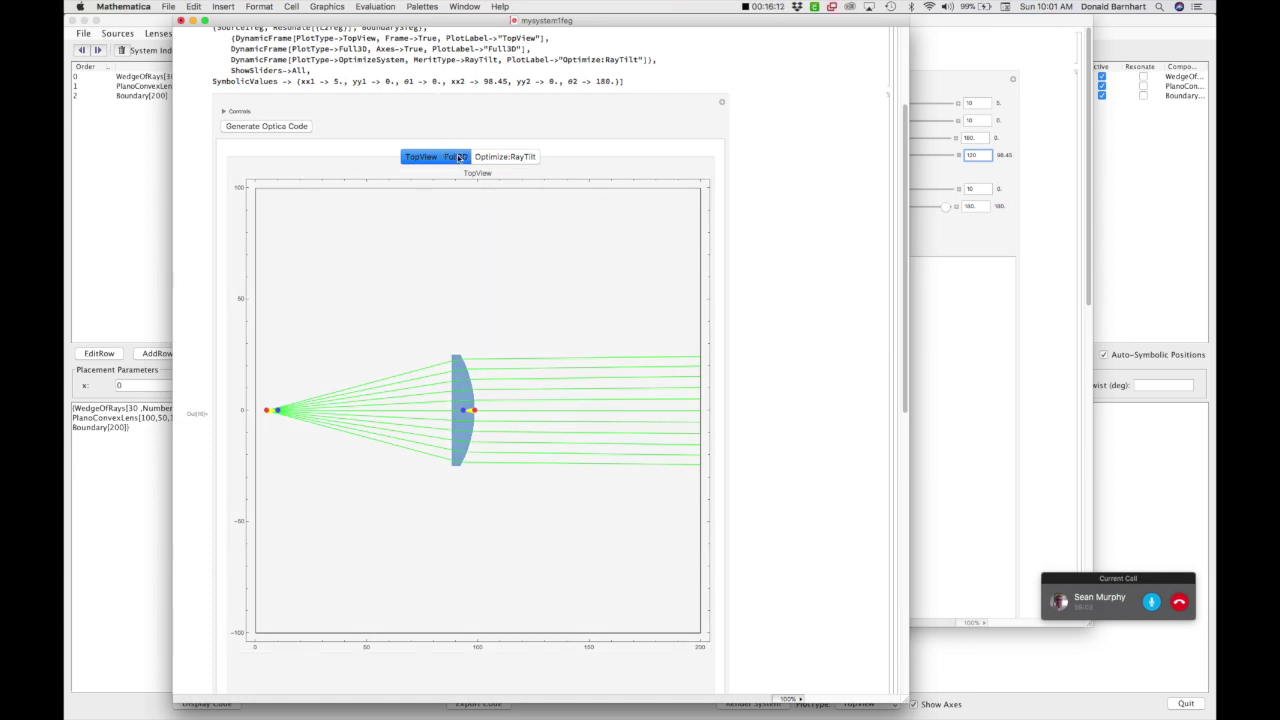
pyautogui.moveTo(514, 429); pyautogui.dragTo(403, 350)
pyautogui.click(420, 158)
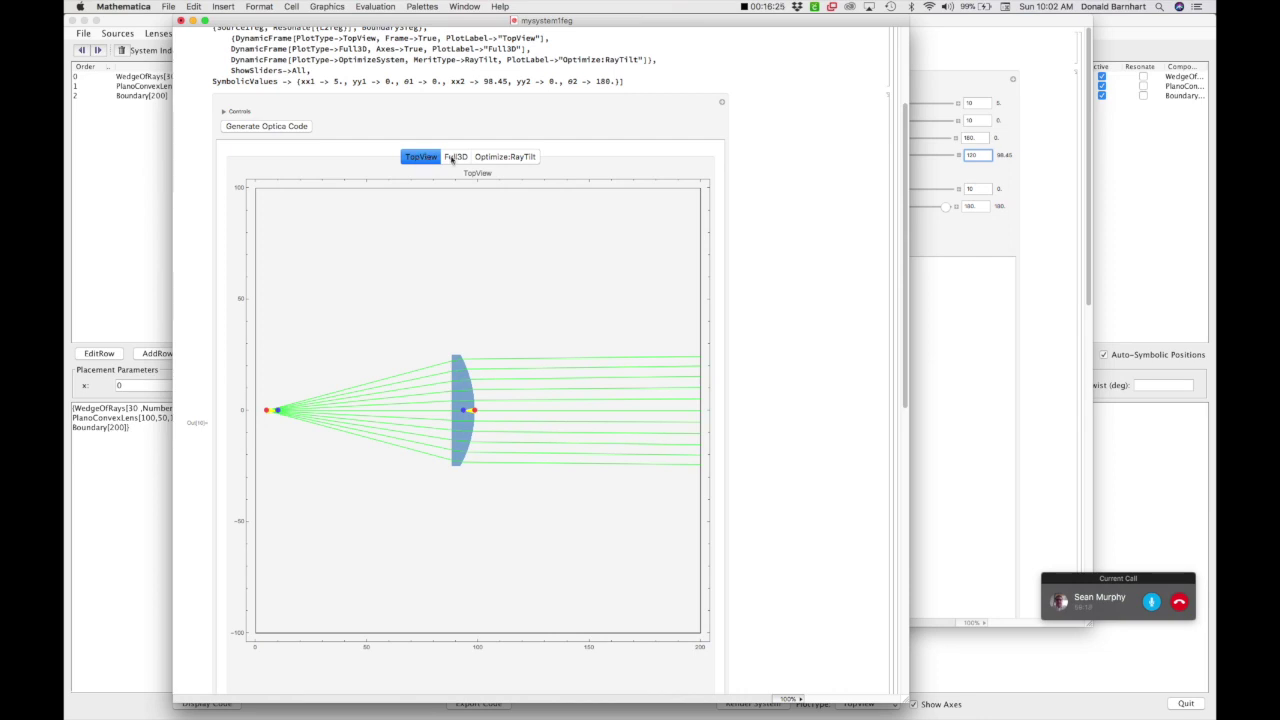
pyautogui.click(503, 158)
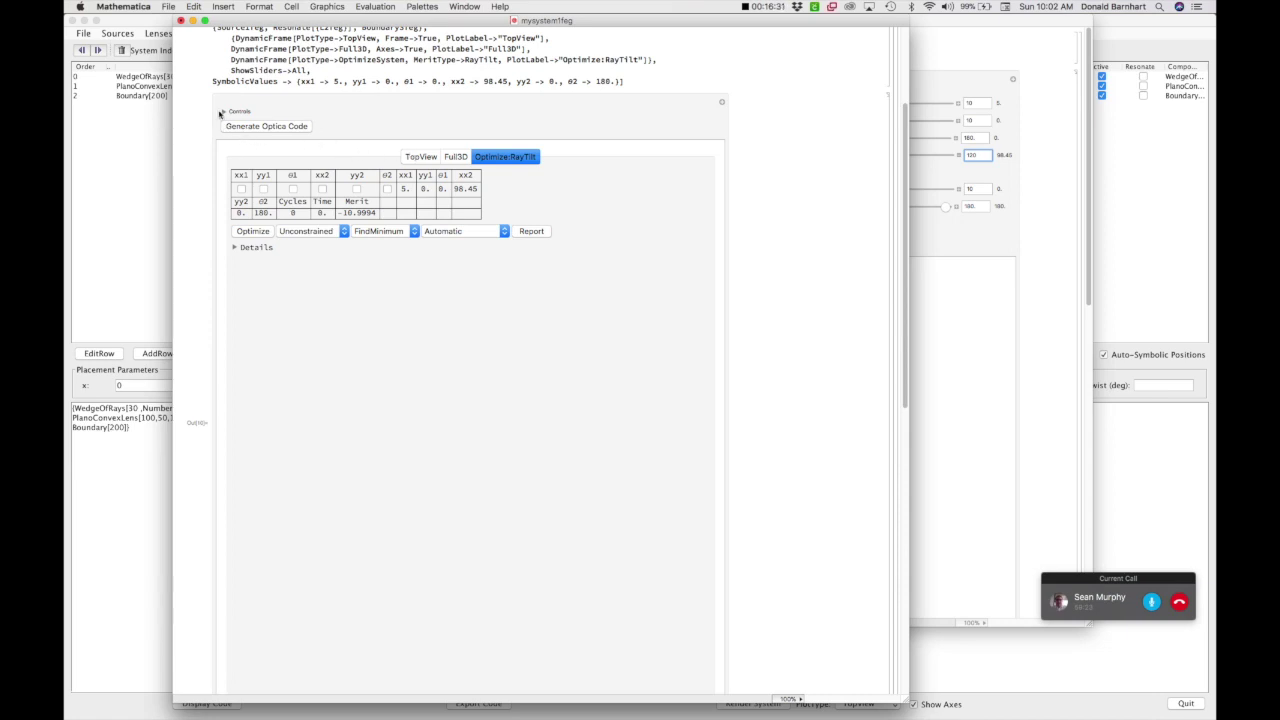
# Expand the Controls sliders (xx2 98.45, θ2 180) and return to the TopView diagram.
pyautogui.click(224, 111)
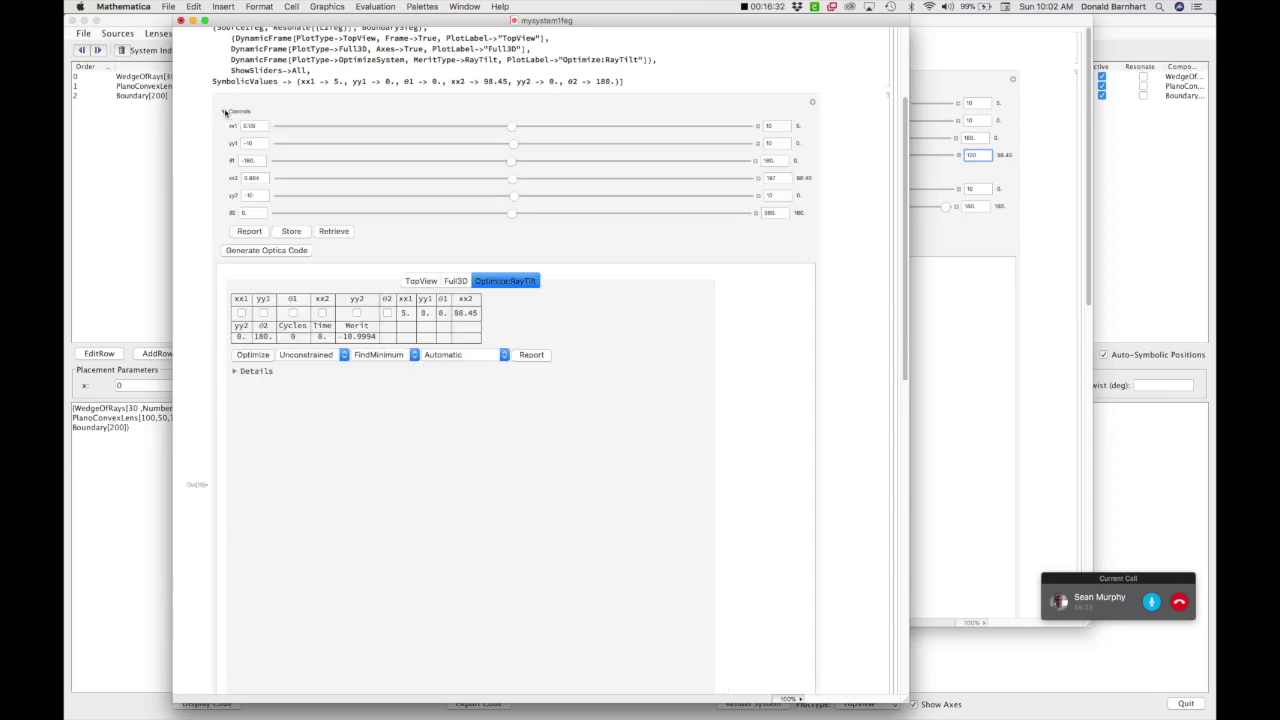
pyautogui.click(424, 282)
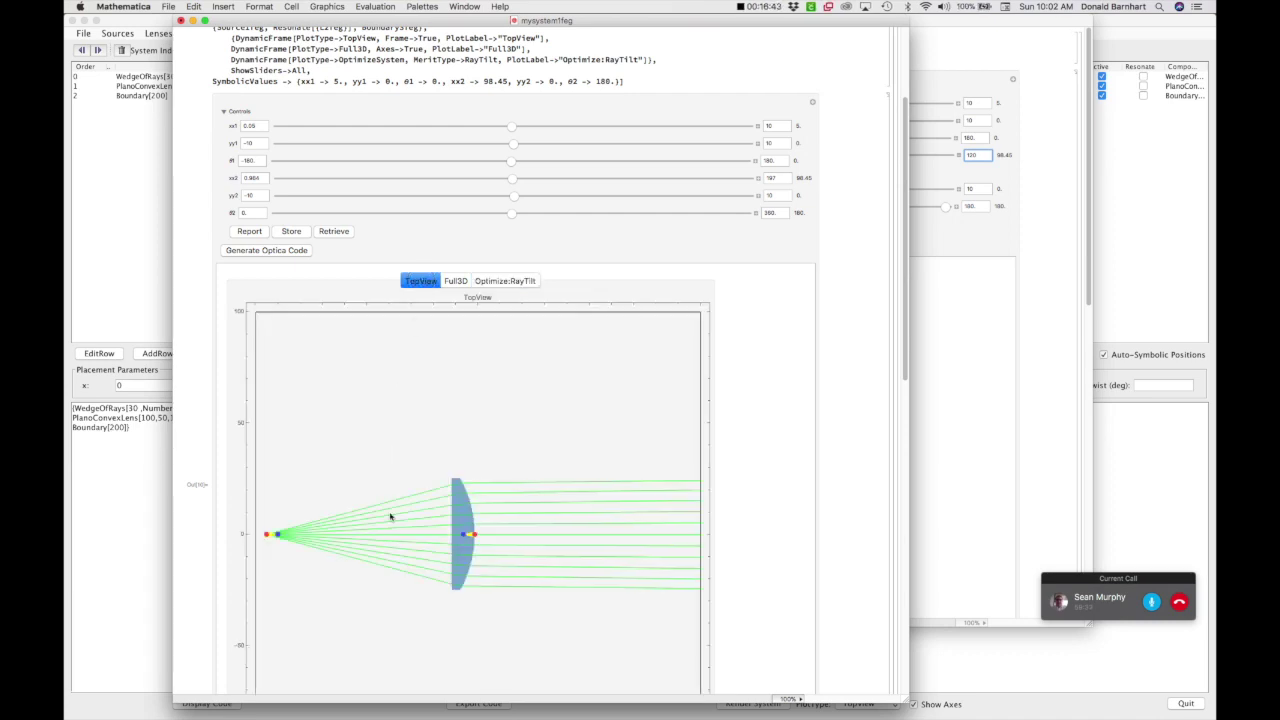
pyautogui.moveTo(268, 537)
# Tick xx2 in the RayTilt optimizer, run Optimize three times to reach 103.291, then view TopView.
pyautogui.click(500, 281)
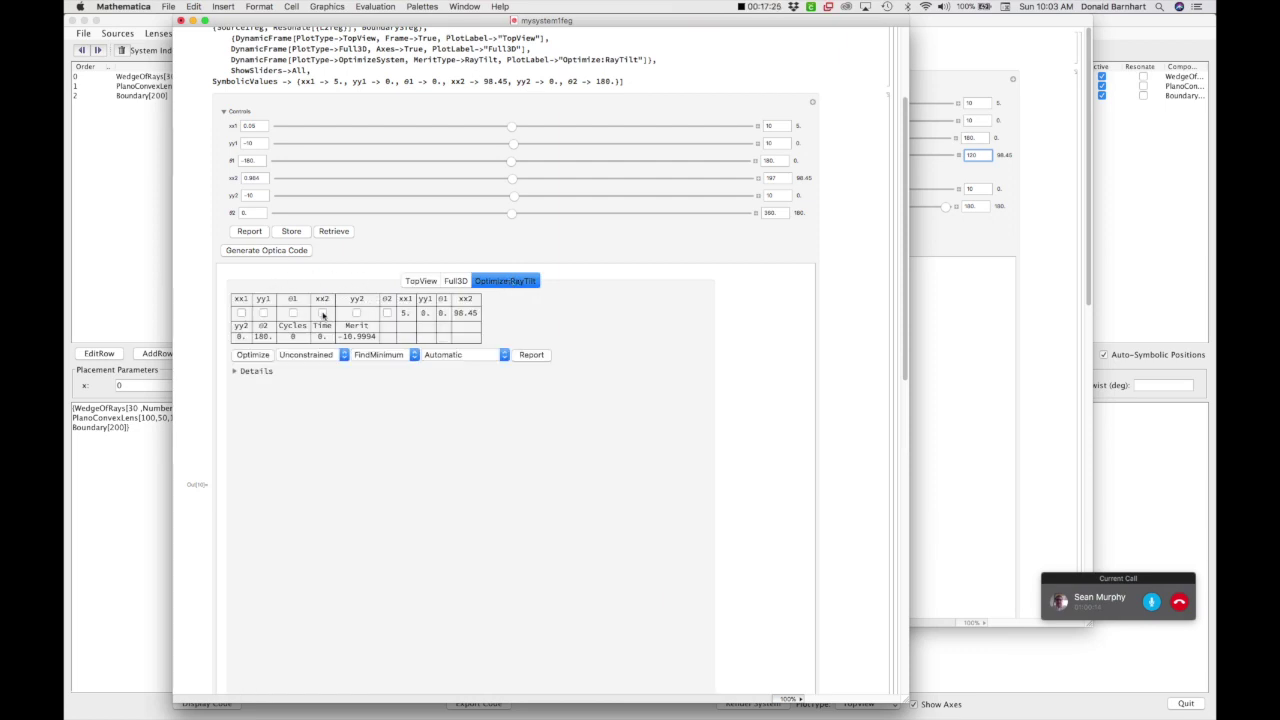
pyautogui.click(322, 313)
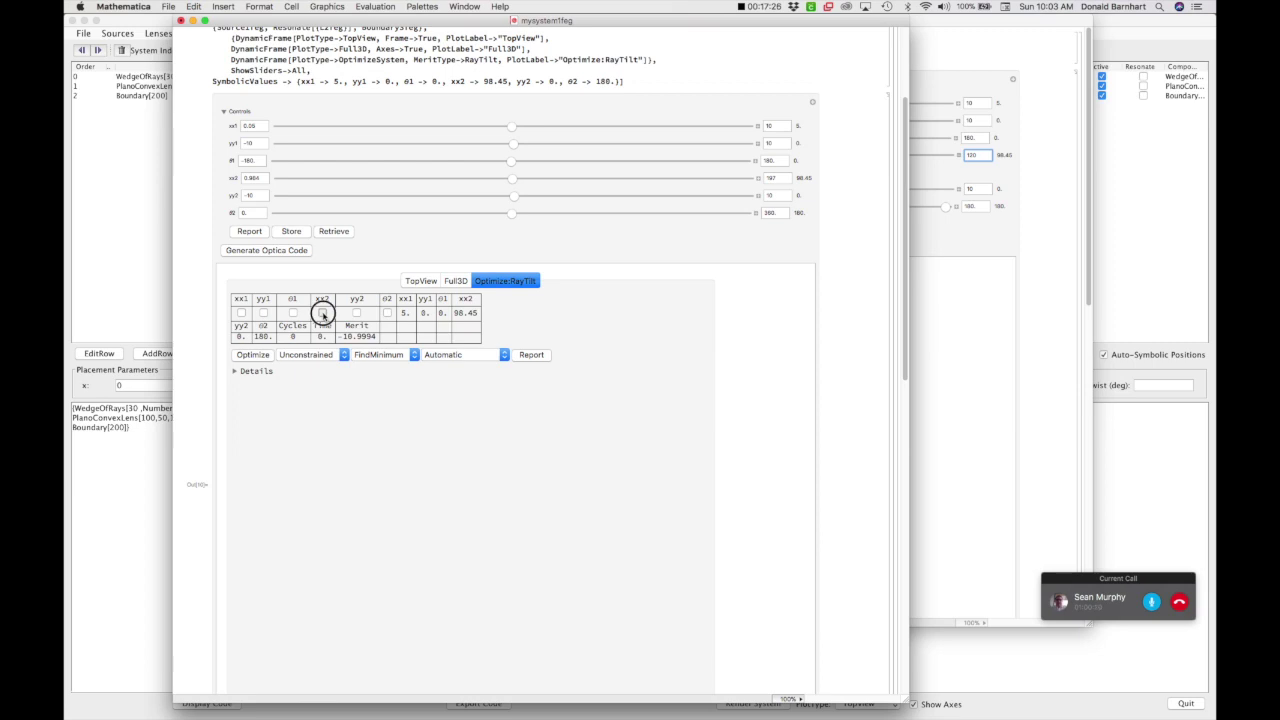
pyautogui.click(250, 356)
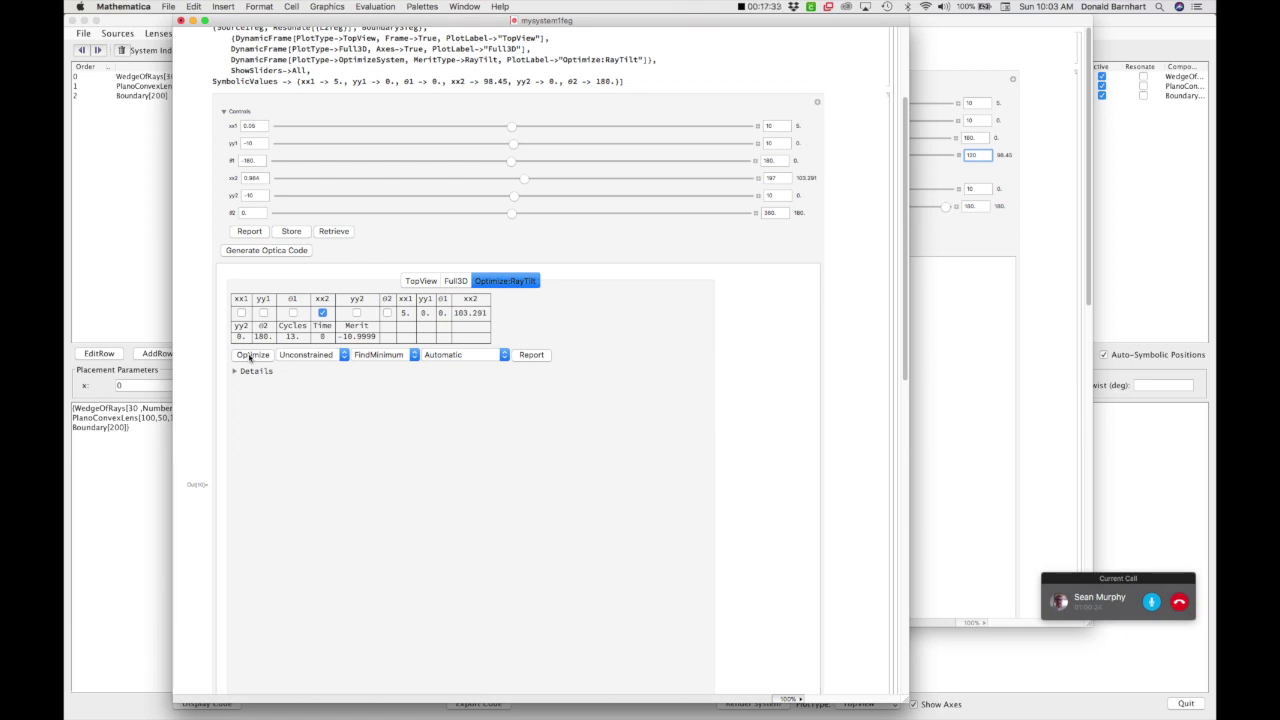
pyautogui.click(250, 356)
pyautogui.click(250, 356)
pyautogui.click(421, 281)
pyautogui.scroll(-5, 388, 365)
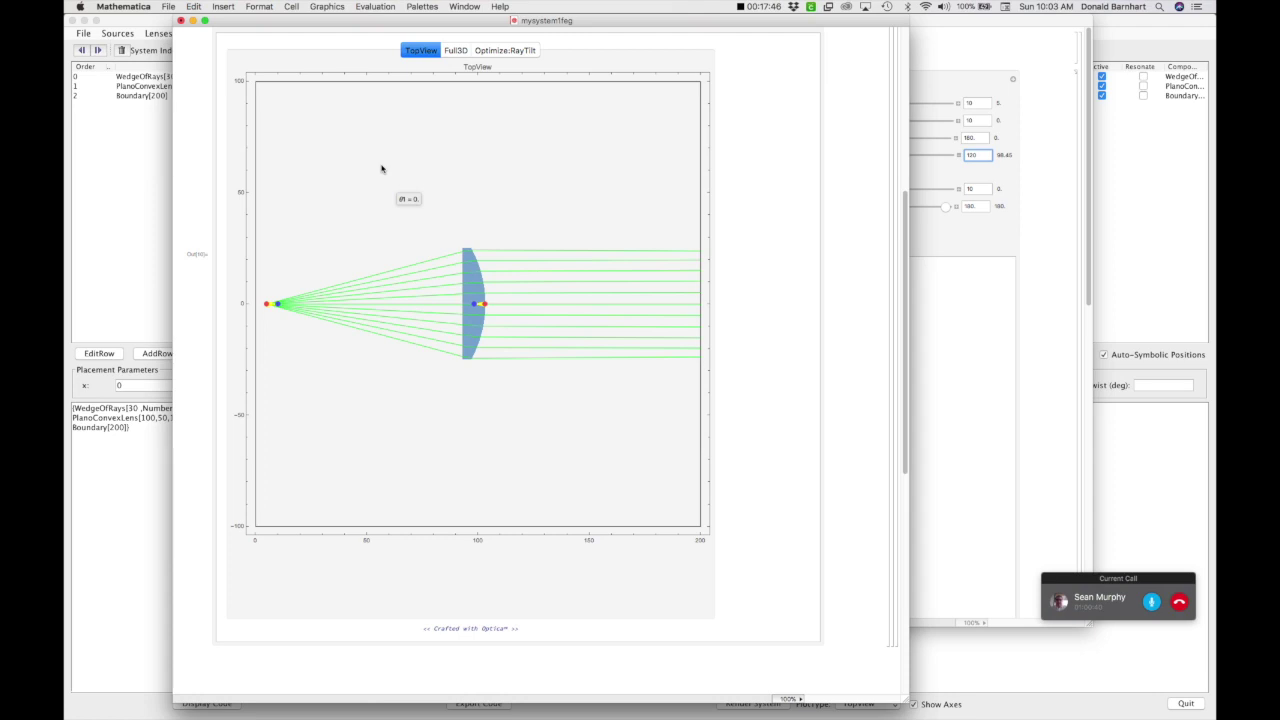
pyautogui.scroll(5, 381, 169)
# Raise the xx1 slider maximum to 50 and move the ray source right to about 39.8, so rays diverge.
pyautogui.scroll(-3, 381, 169)
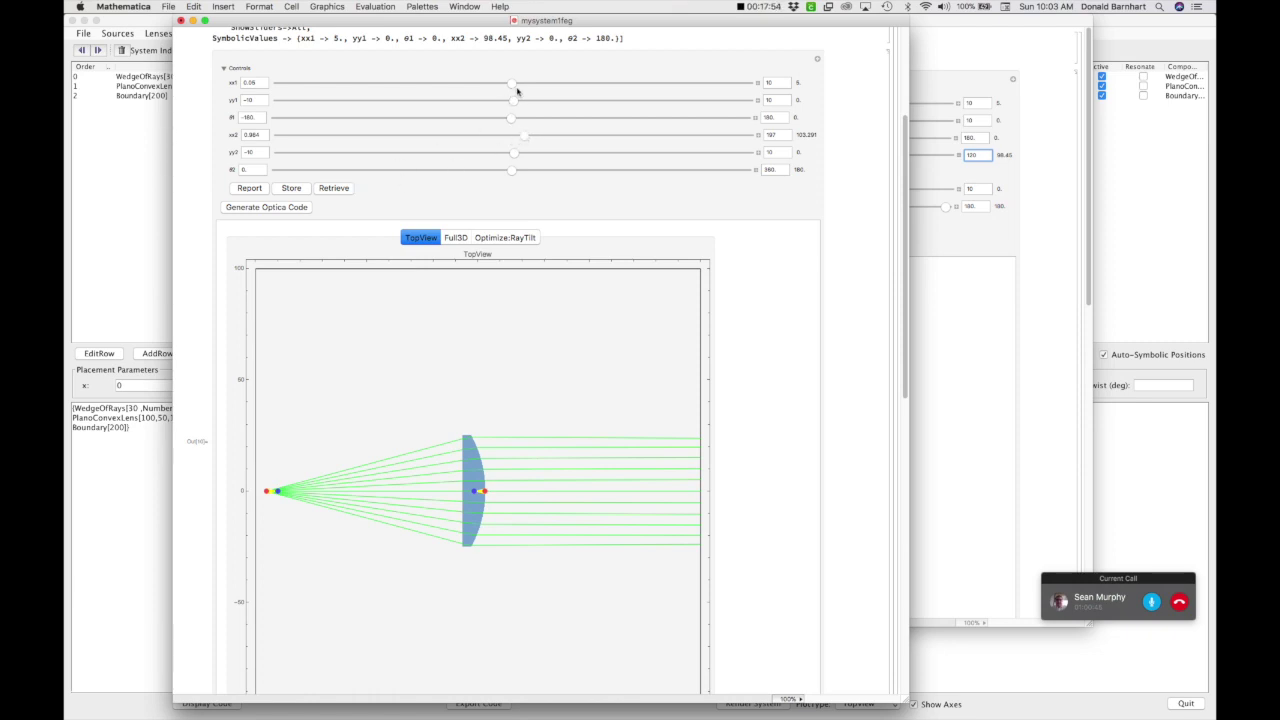
pyautogui.moveTo(512, 84); pyautogui.dragTo(748, 86)
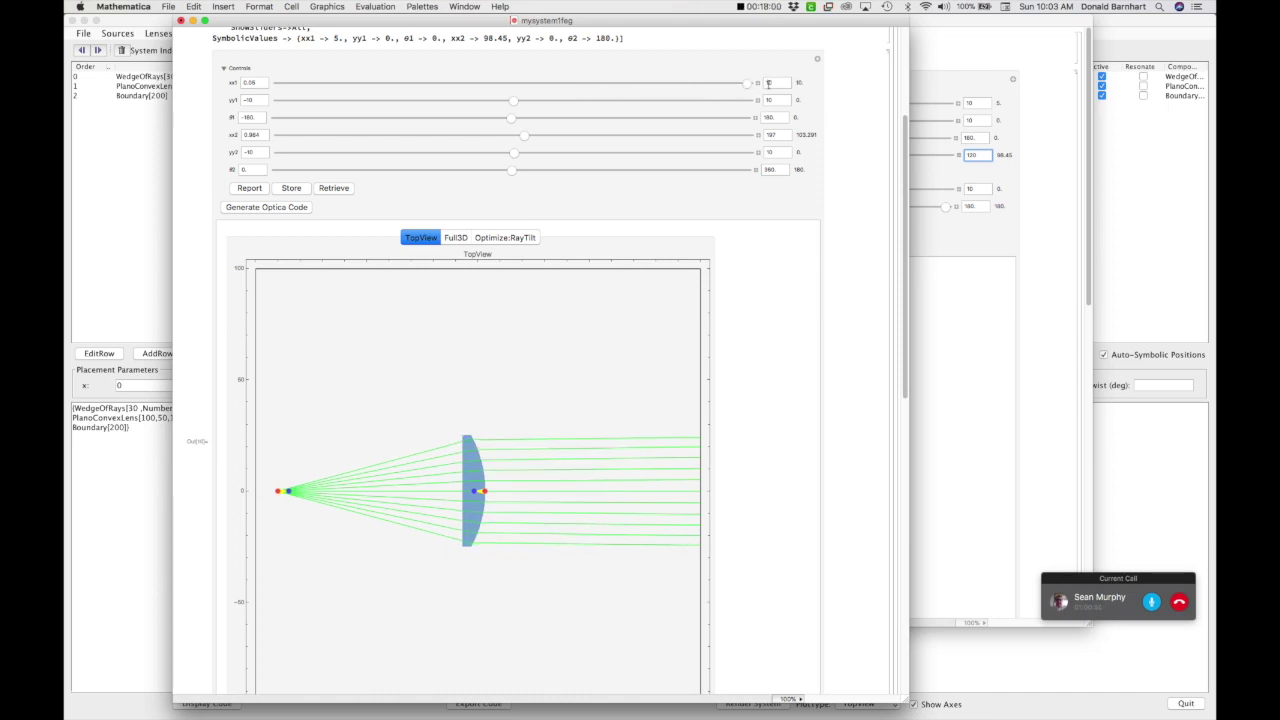
pyautogui.doubleClick(763, 82)
pyautogui.write('50')
pyautogui.press('Return')
pyautogui.scroll(2, 755, 153)
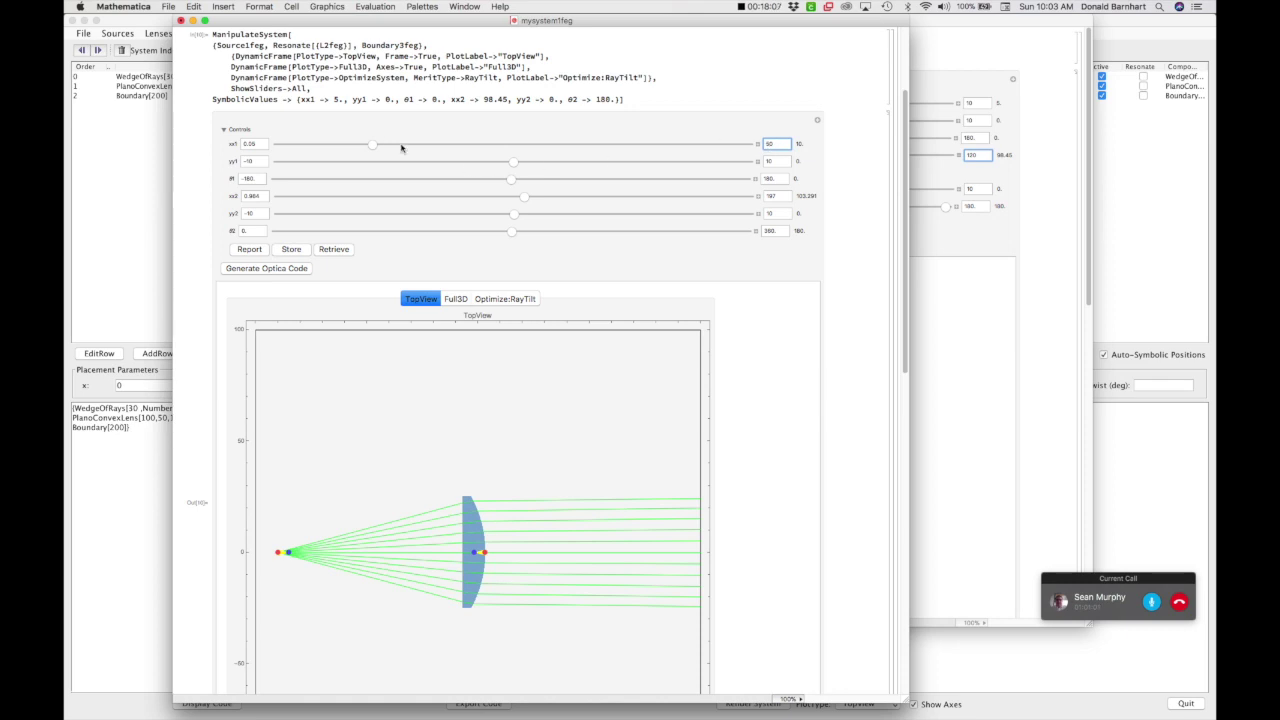
pyautogui.moveTo(373, 143); pyautogui.dragTo(649, 149)
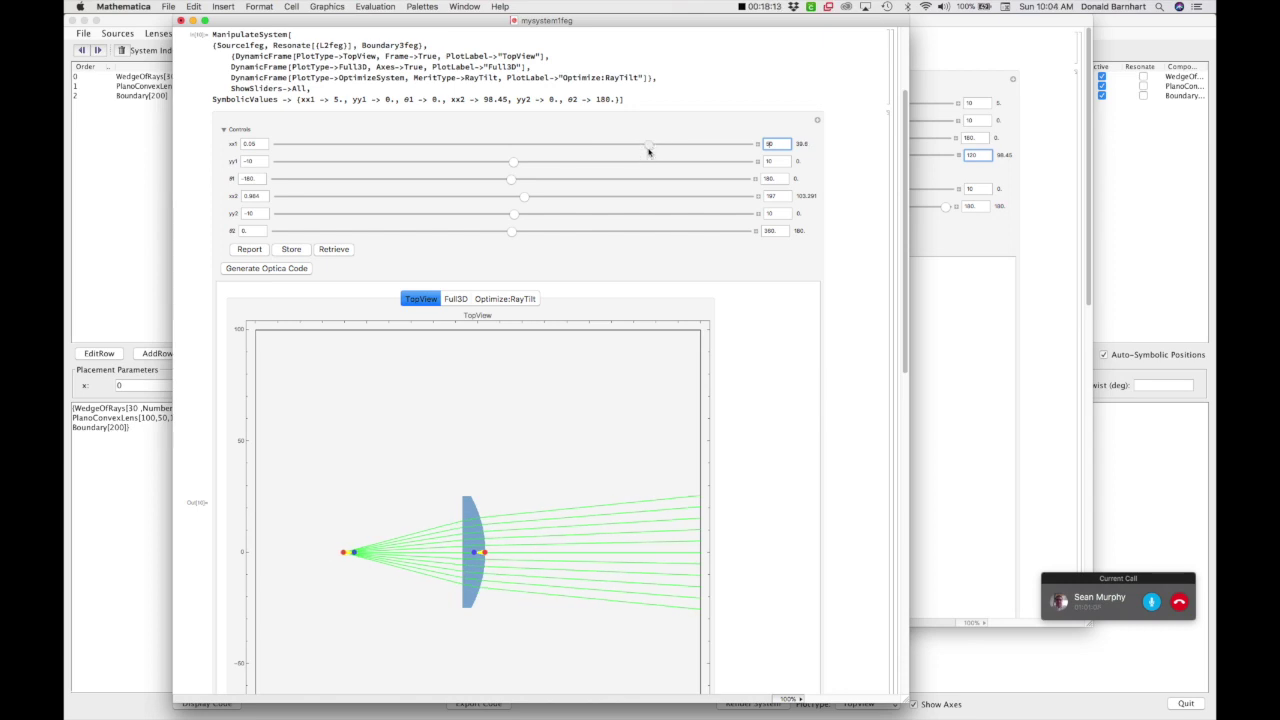
# In the RayTilt optimization table, switch the optimized variable from xx2 to xx1.
pyautogui.click(505, 300)
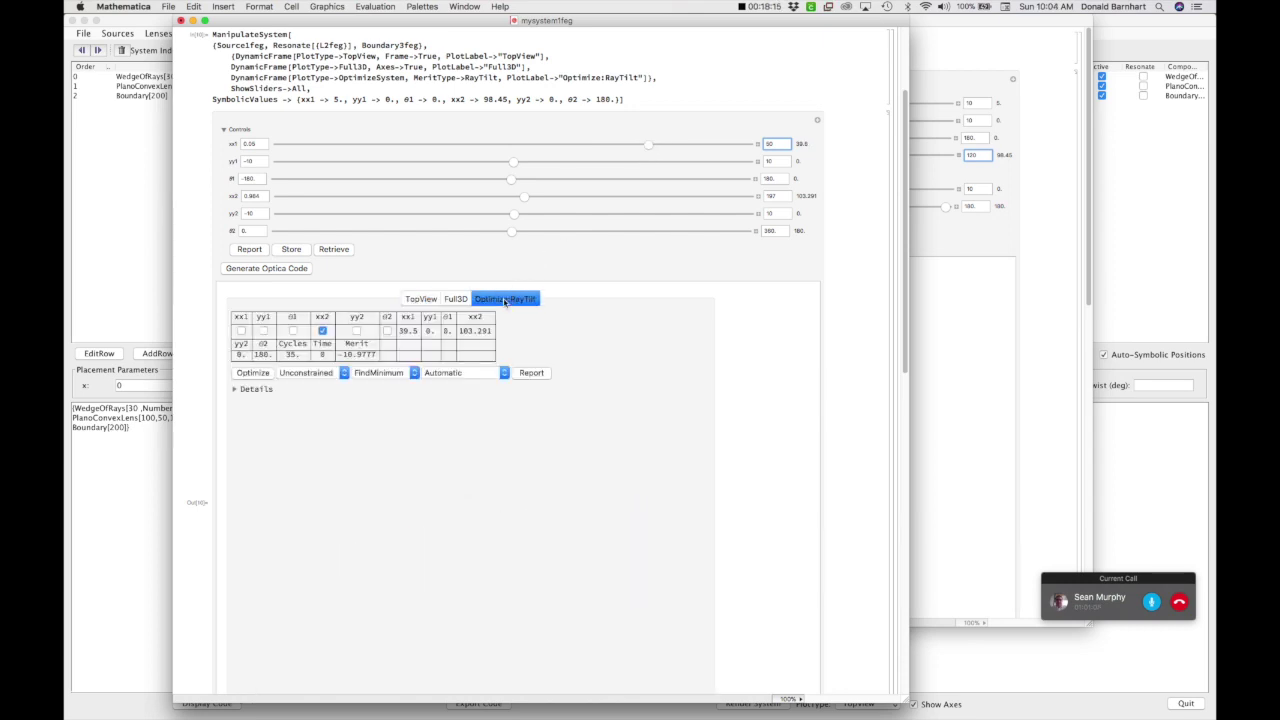
pyautogui.click(323, 331)
pyautogui.click(241, 331)
# Optimize twice to bring xx1 back to about 5 for collimated rays, then check the TopView diagram.
pyautogui.click(248, 374)
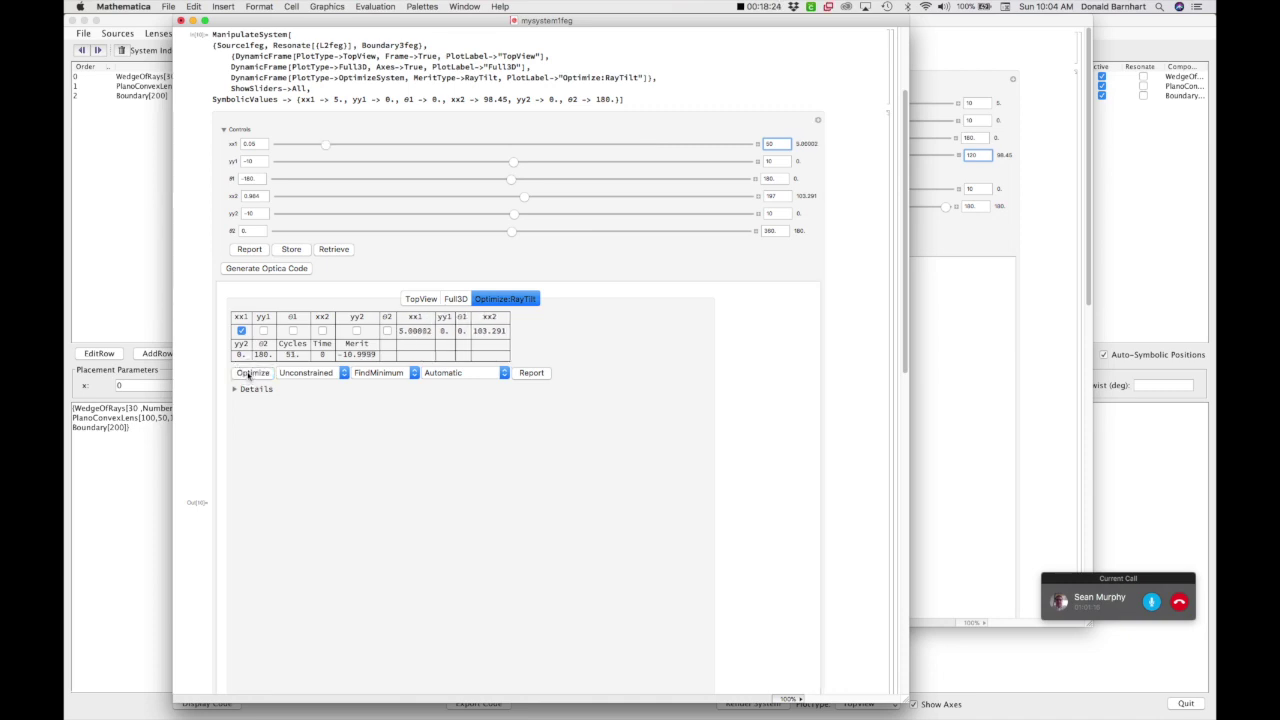
pyautogui.click(248, 374)
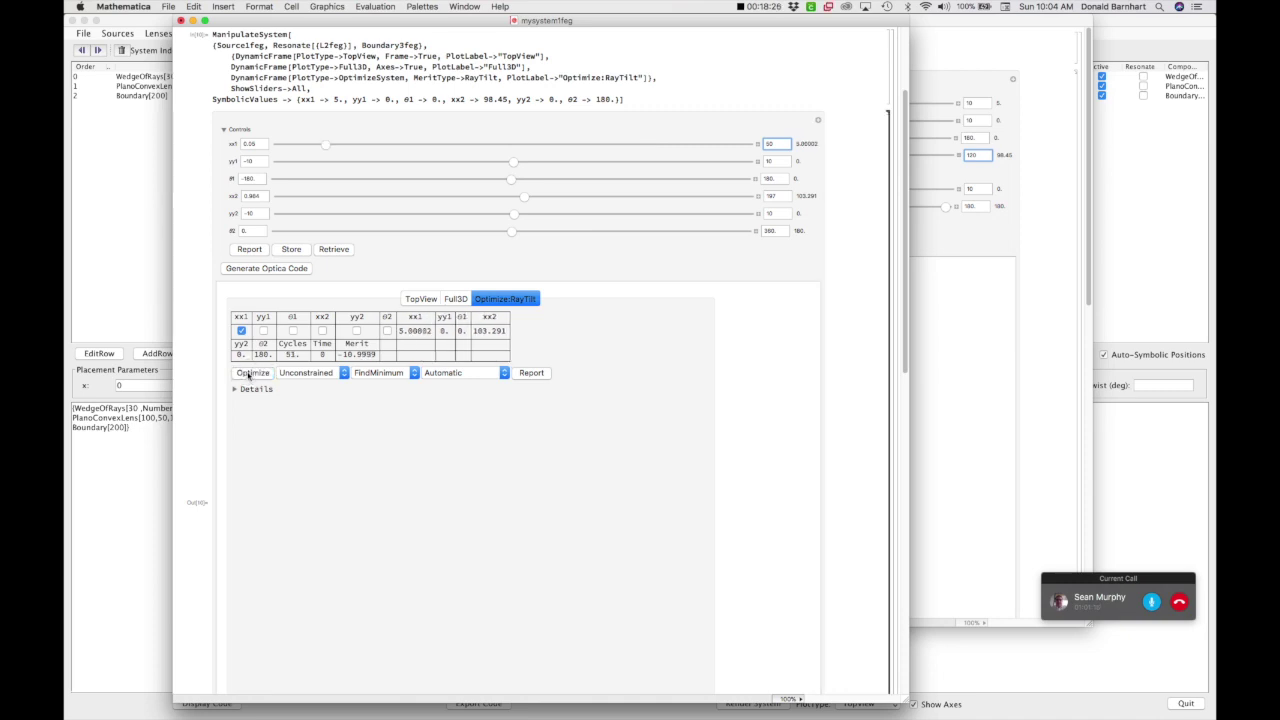
pyautogui.click(421, 299)
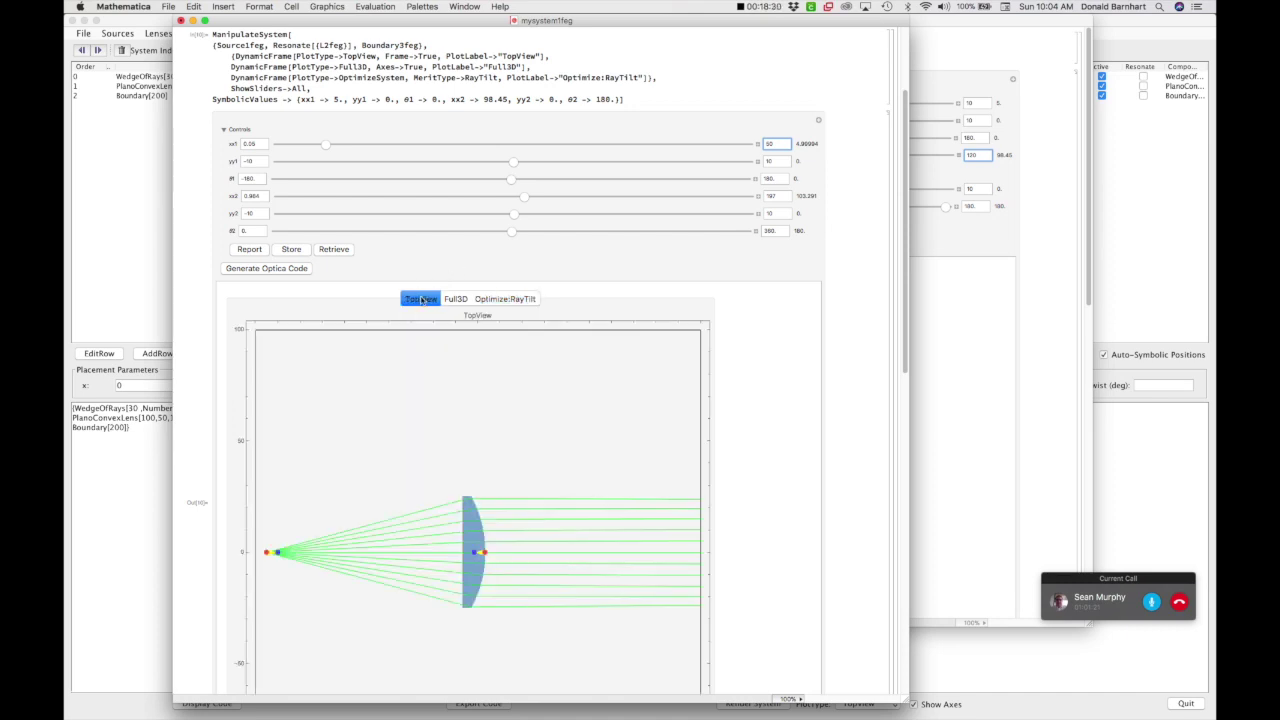
pyautogui.scroll(-5, 421, 299)
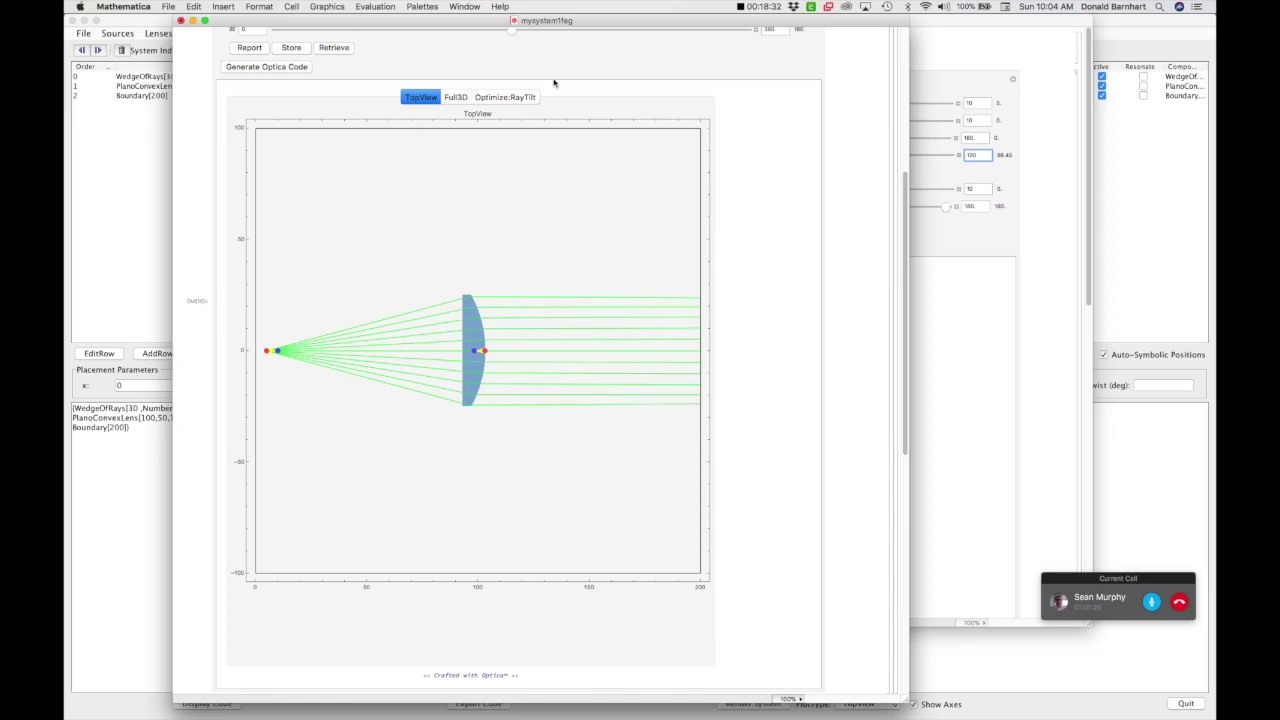
pyautogui.moveTo(304, 353)
pyautogui.scroll(9, 338, 248)
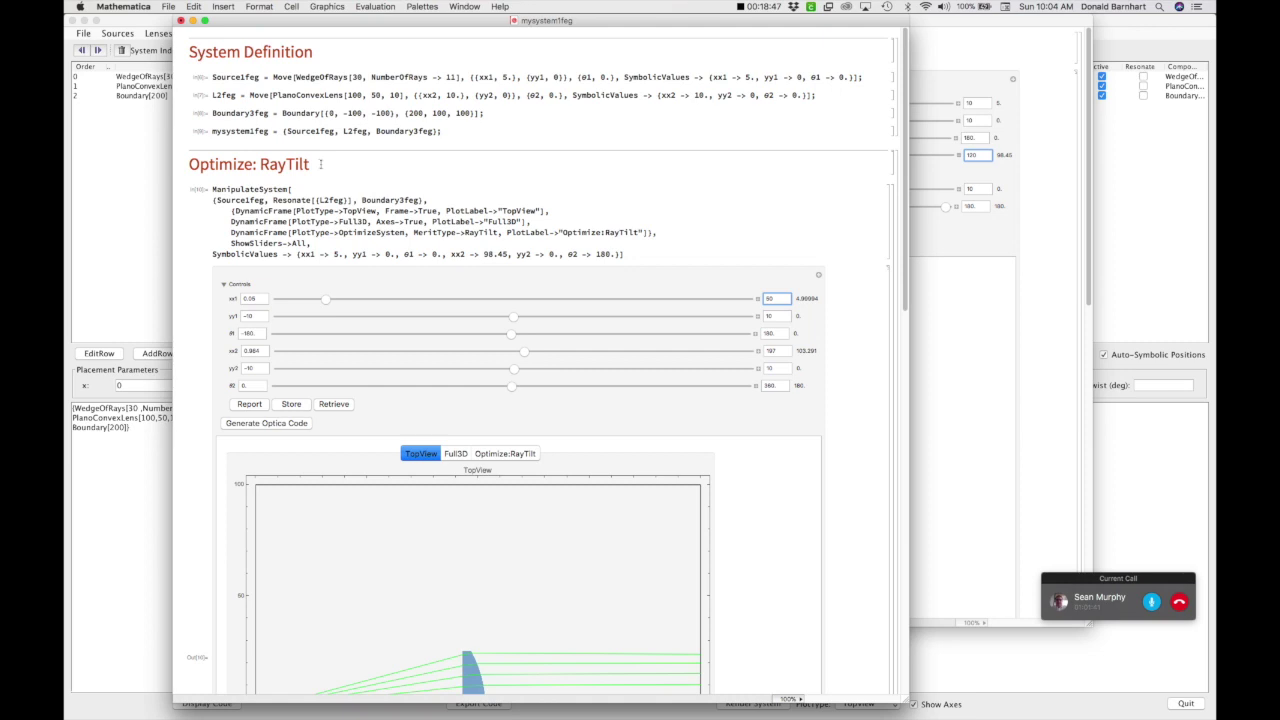
pyautogui.click(318, 165)
pyautogui.scroll(-15, 421, 173)
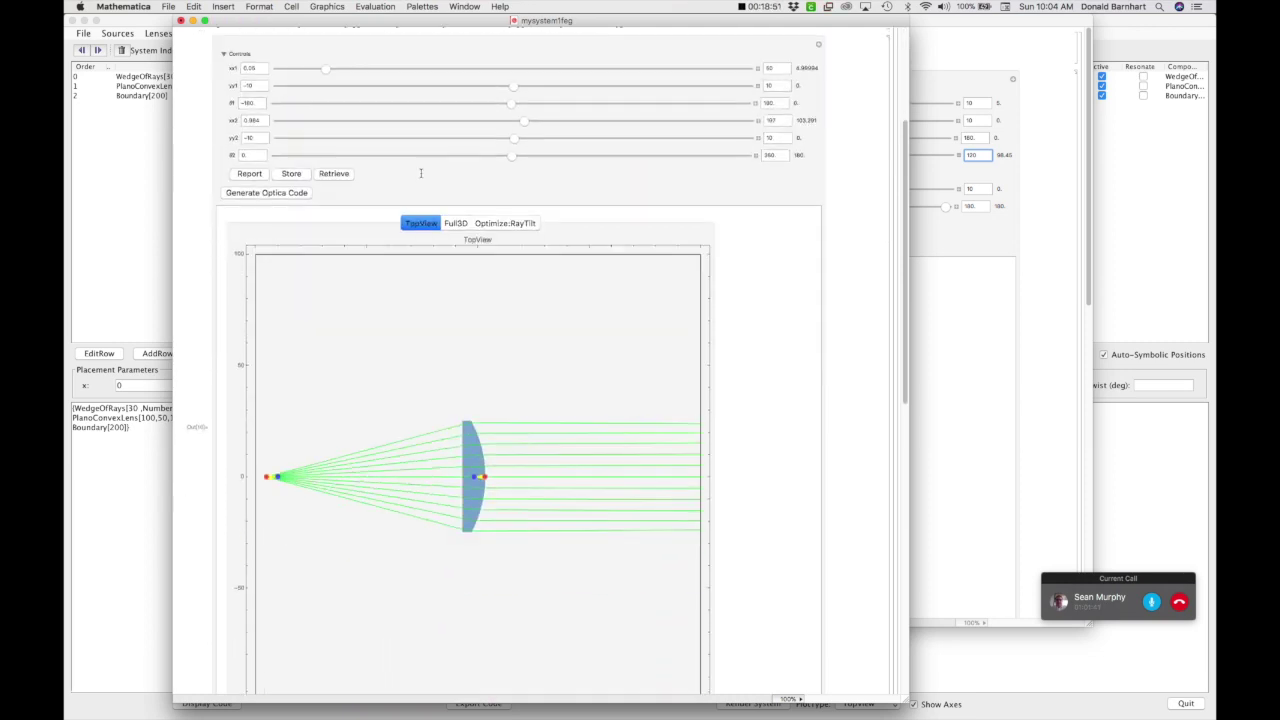
pyautogui.scroll(15, 421, 173)
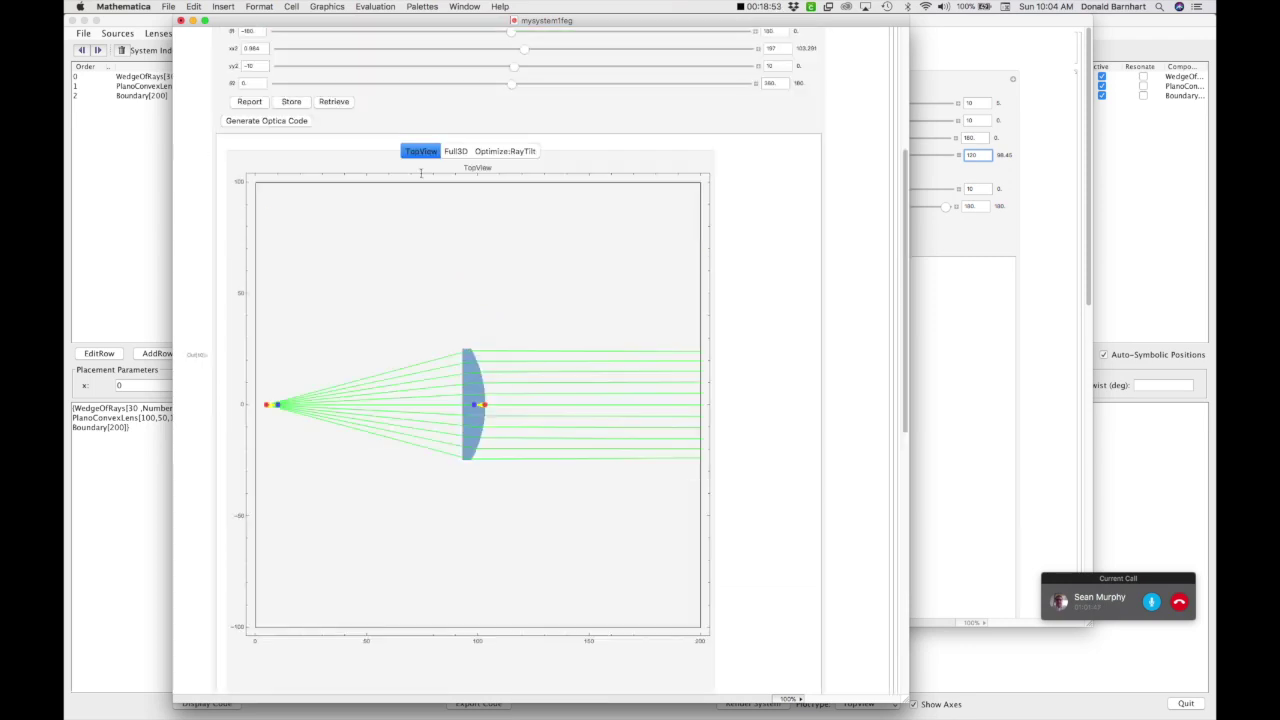
pyautogui.scroll(3, 421, 173)
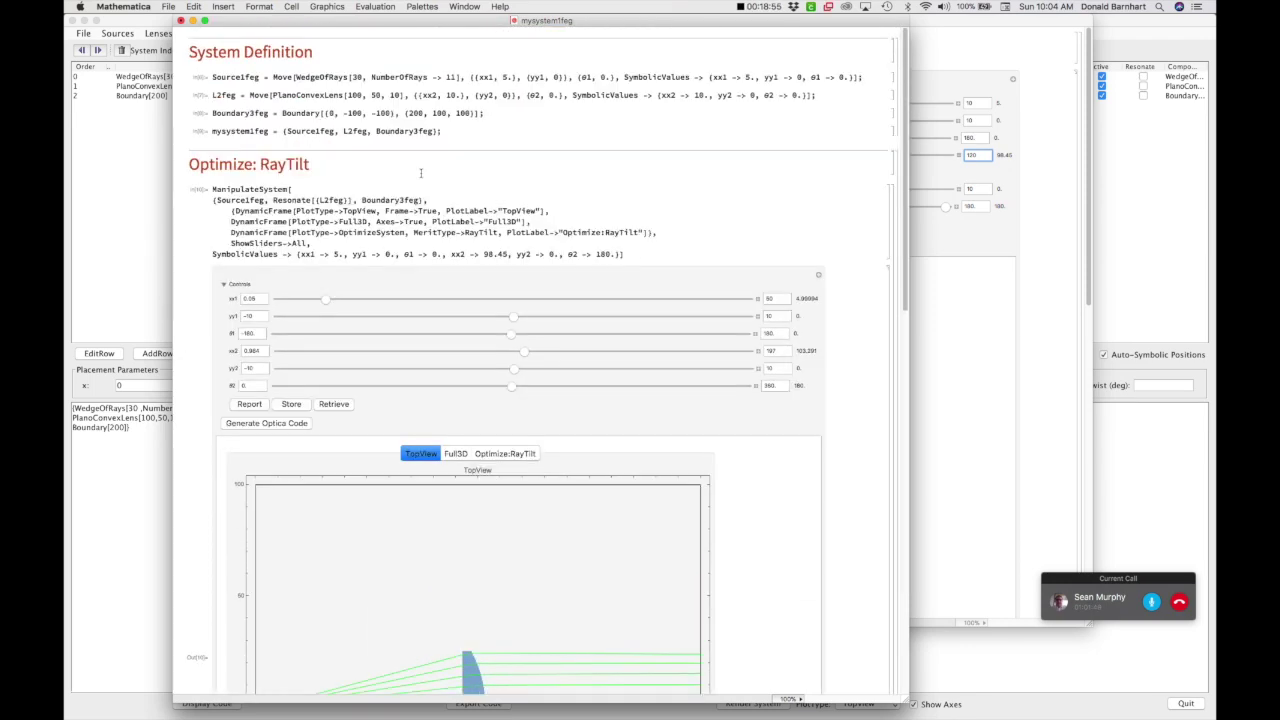
pyautogui.scroll(-17, 421, 173)
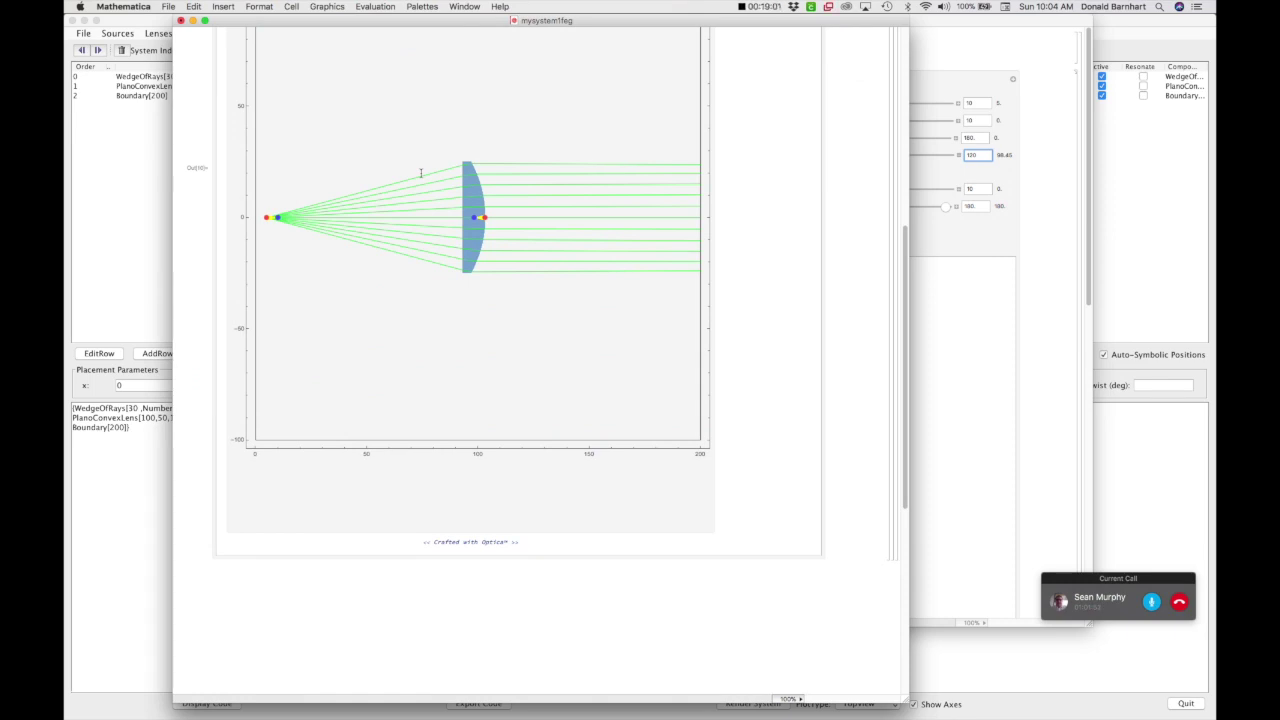
pyautogui.scroll(10, 421, 173)
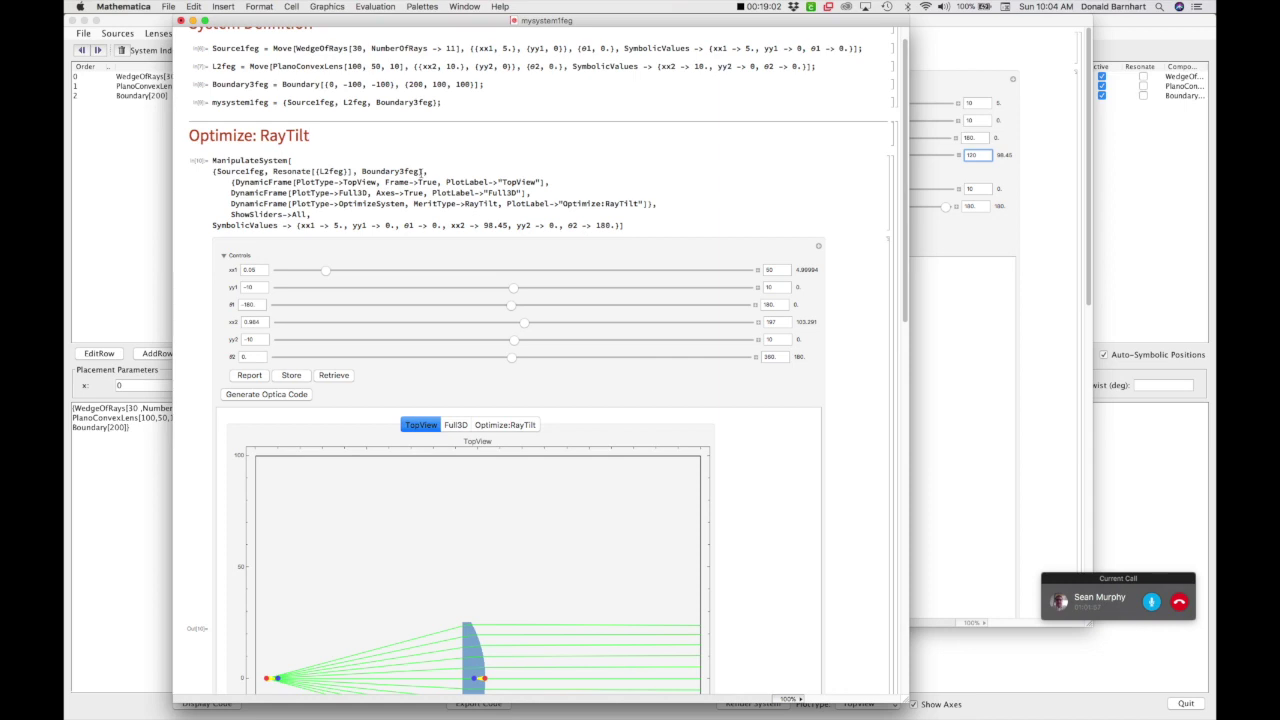
pyautogui.scroll(-3, 421, 173)
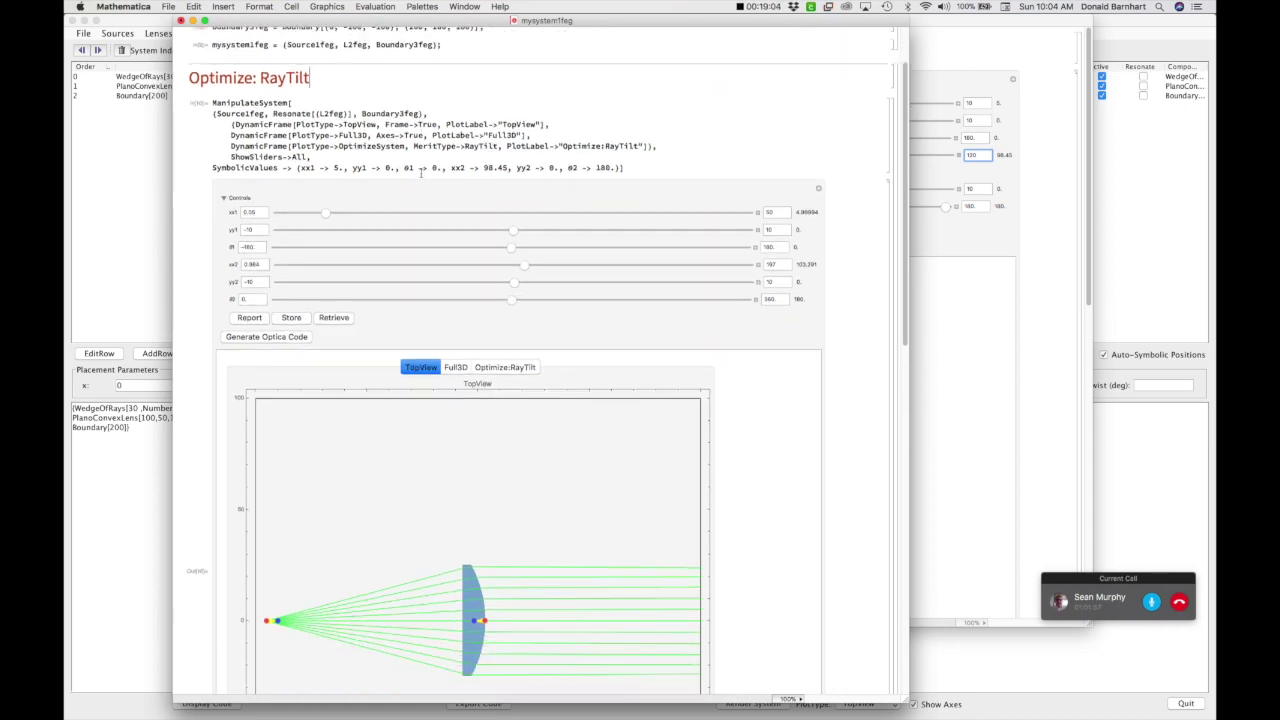